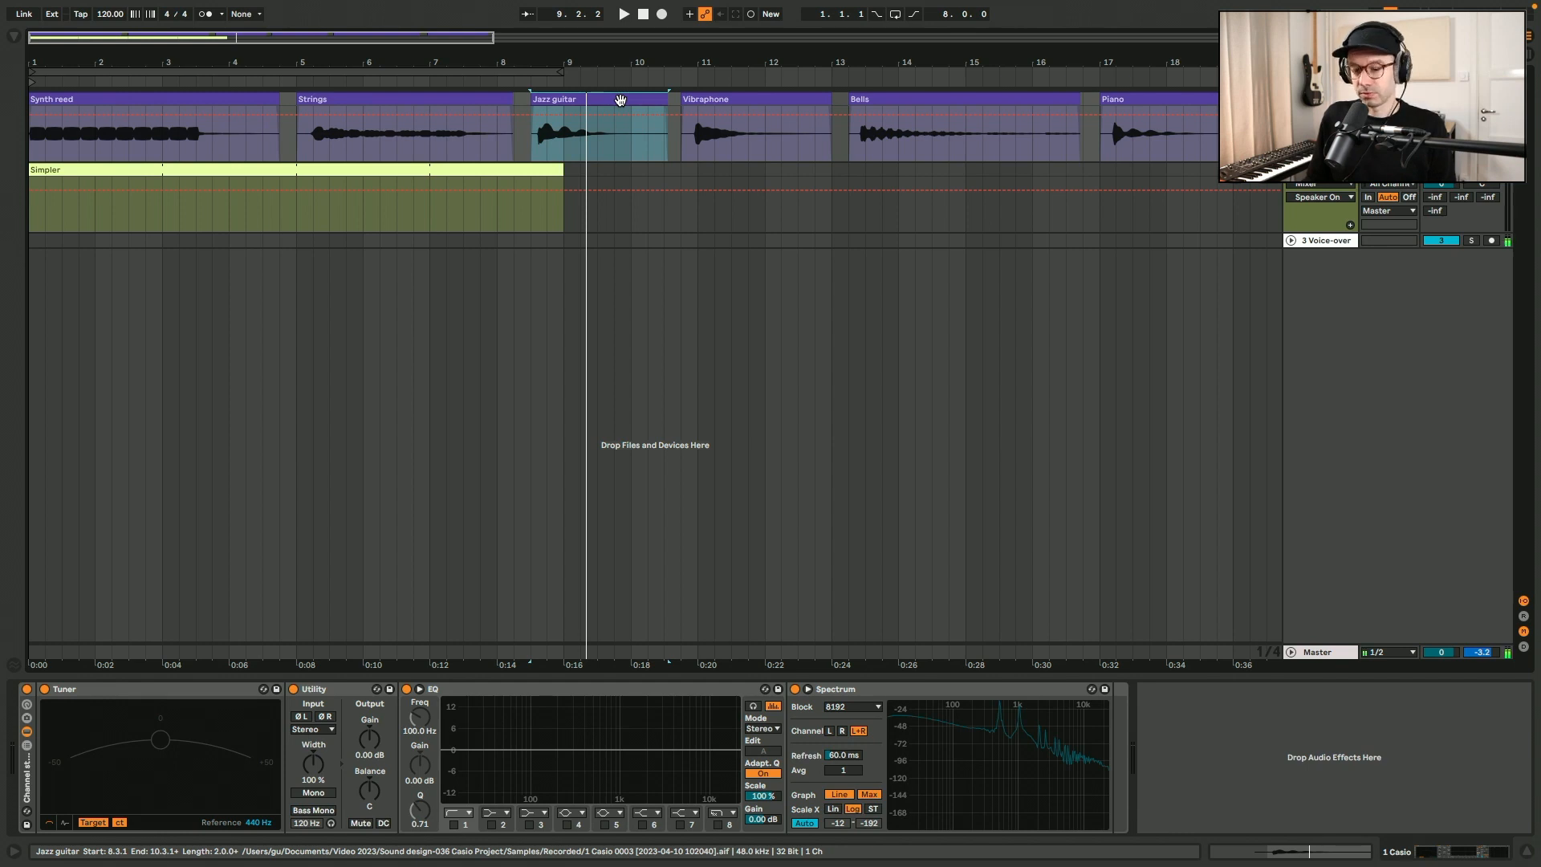
- Load the Jazz guitar clip into Simpler, set its volume to 0 dB and open the expanded sample view
{"action": "left_click_drag", "start_coordinate": [621, 99], "coordinate": [118, 749]}
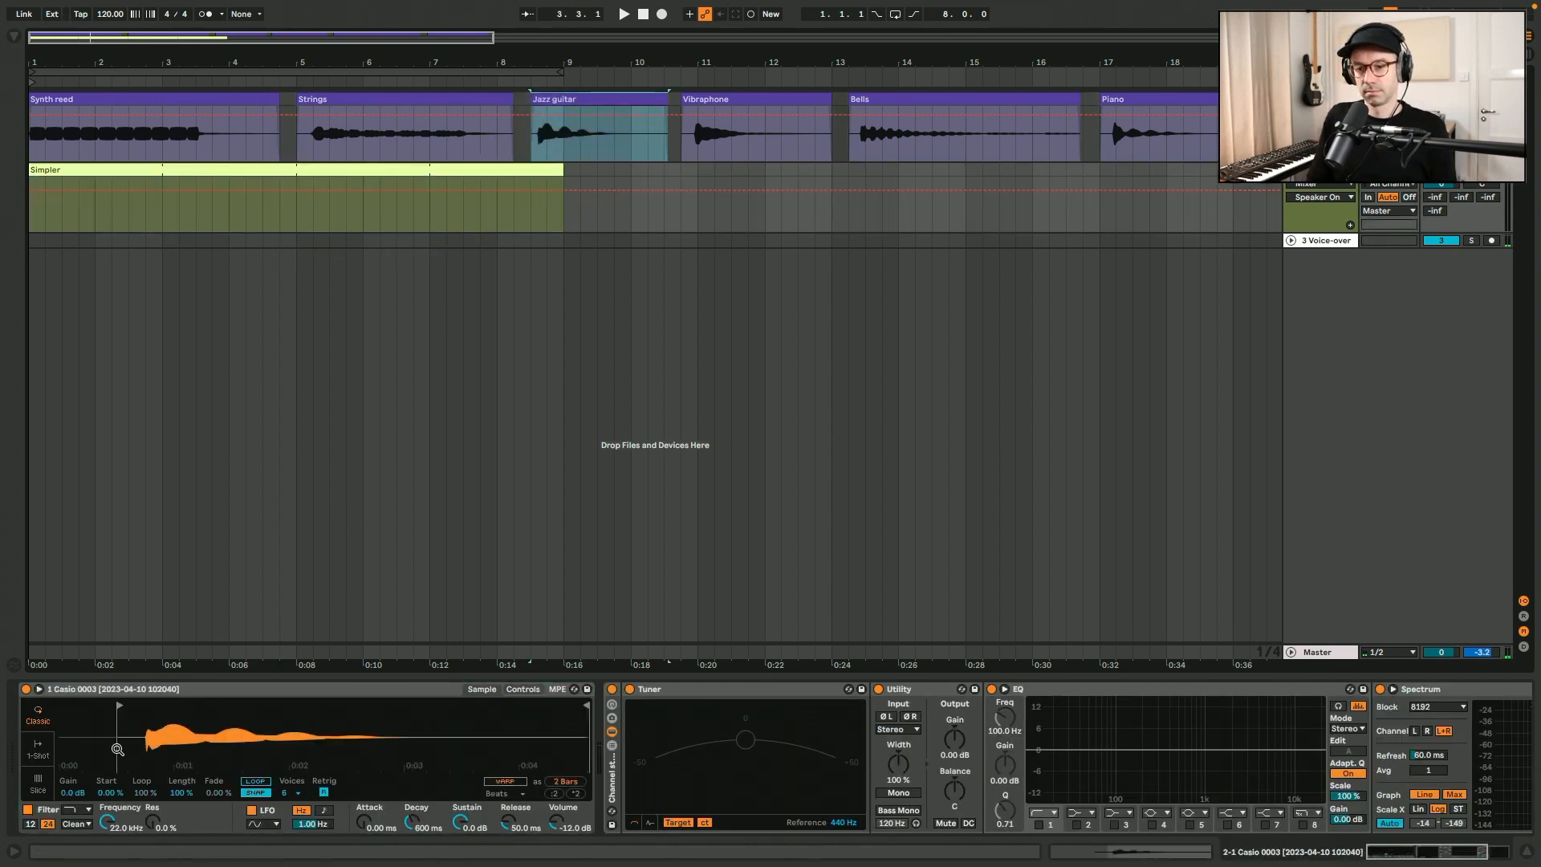
{"action": "left_click", "coordinate": [555, 825]}
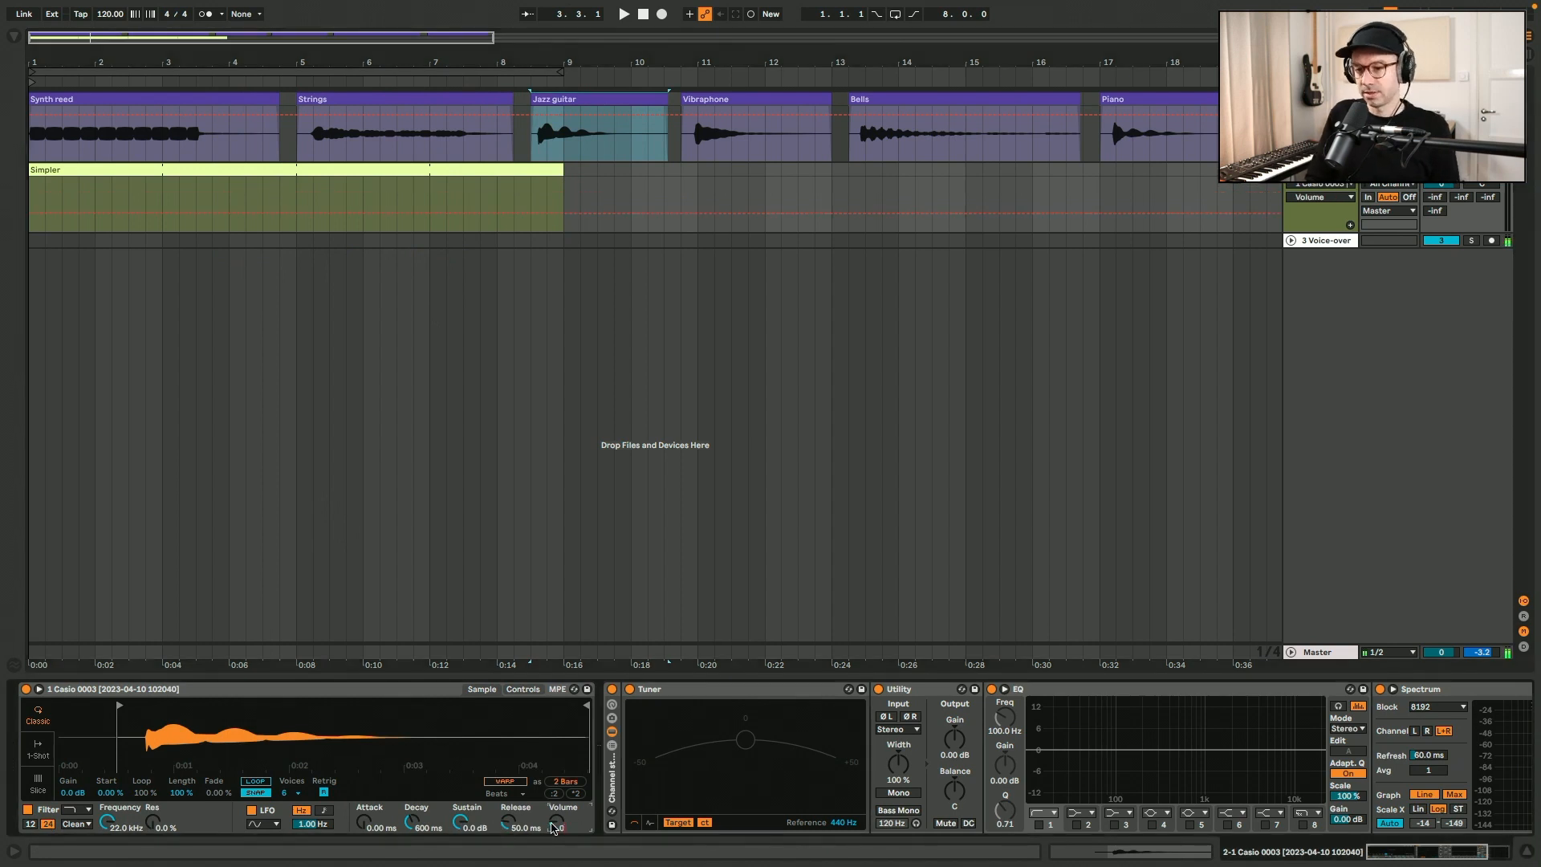
{"action": "left_click", "coordinate": [38, 688]}
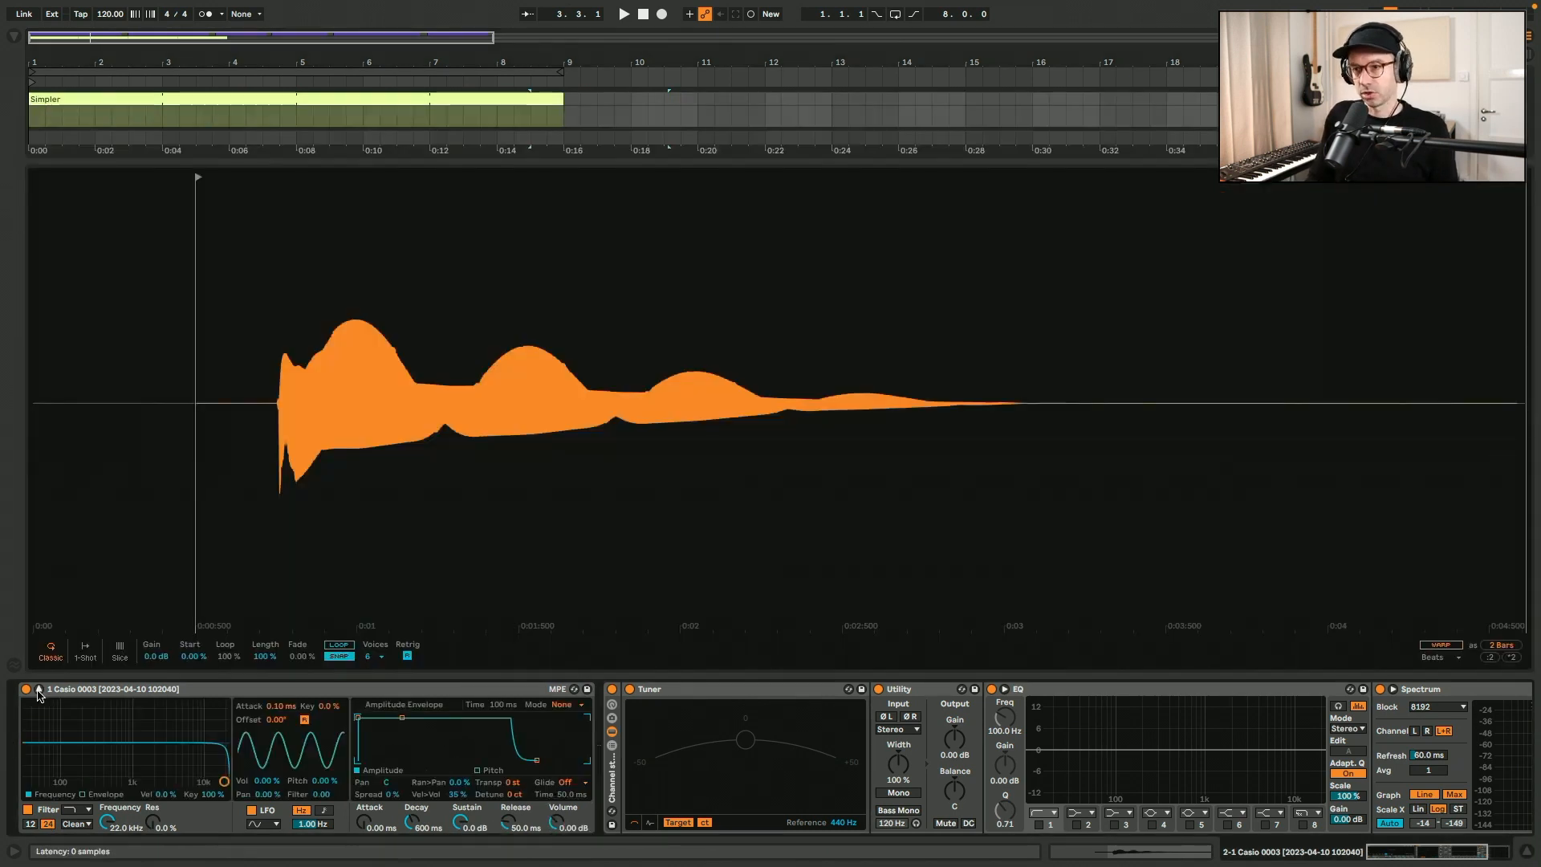
- Trim the sample's start to the exact onset of the guitar sound, auditioning C notes to check it
{"action": "left_click_drag", "start_coordinate": [199, 179], "coordinate": [277, 180]}
{"action": "key", "text": "a"}
{"action": "key", "text": "x"}
{"action": "key", "text": "a"}
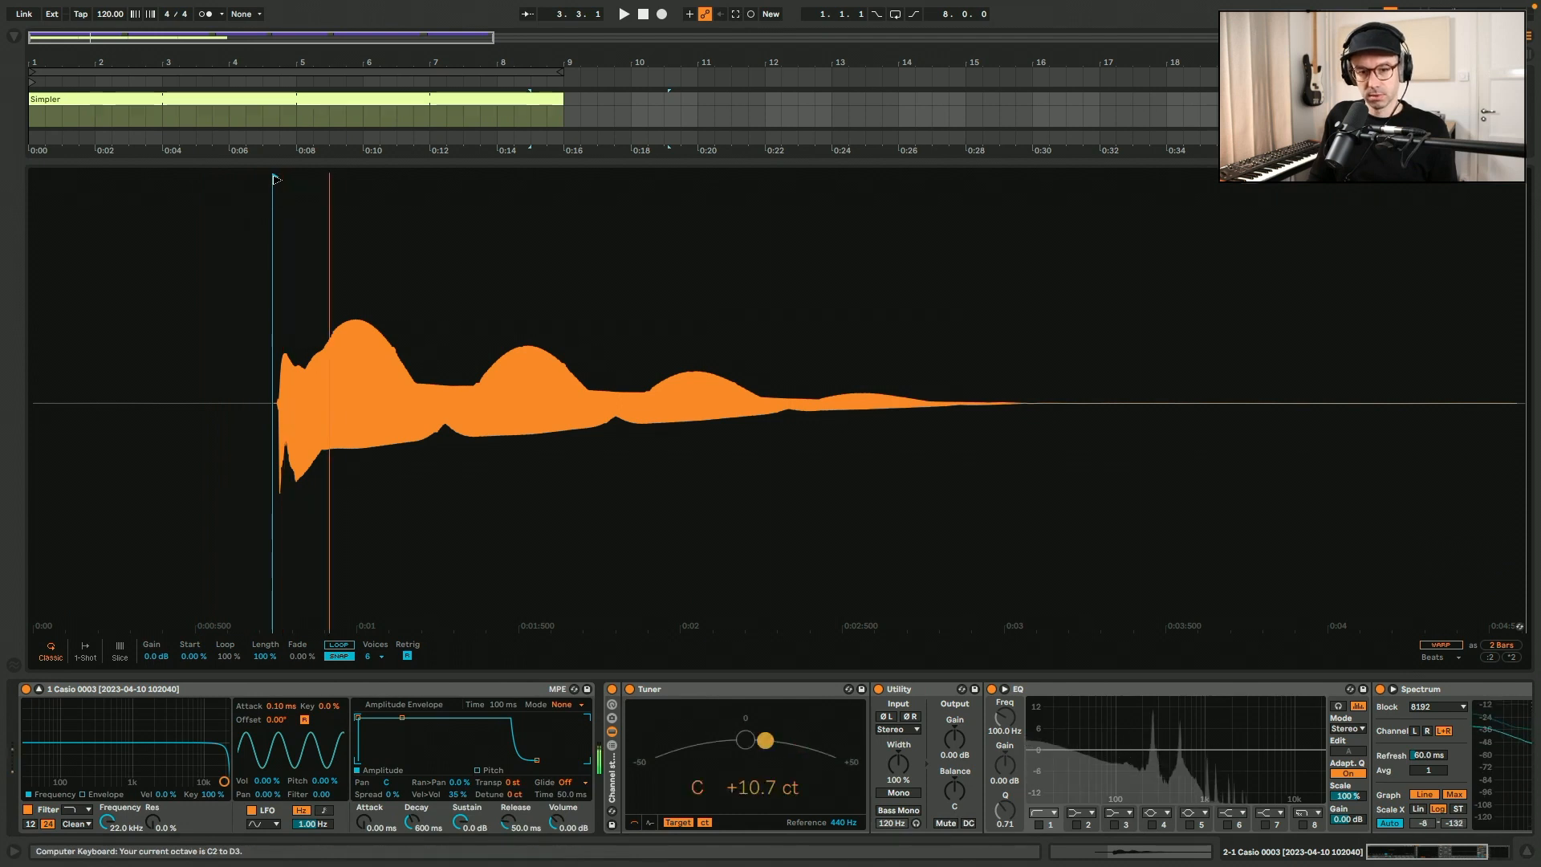
{"action": "key", "text": "a"}
{"action": "scroll", "coordinate": [286, 210], "scroll_direction": "up", "scroll_amount": 5}
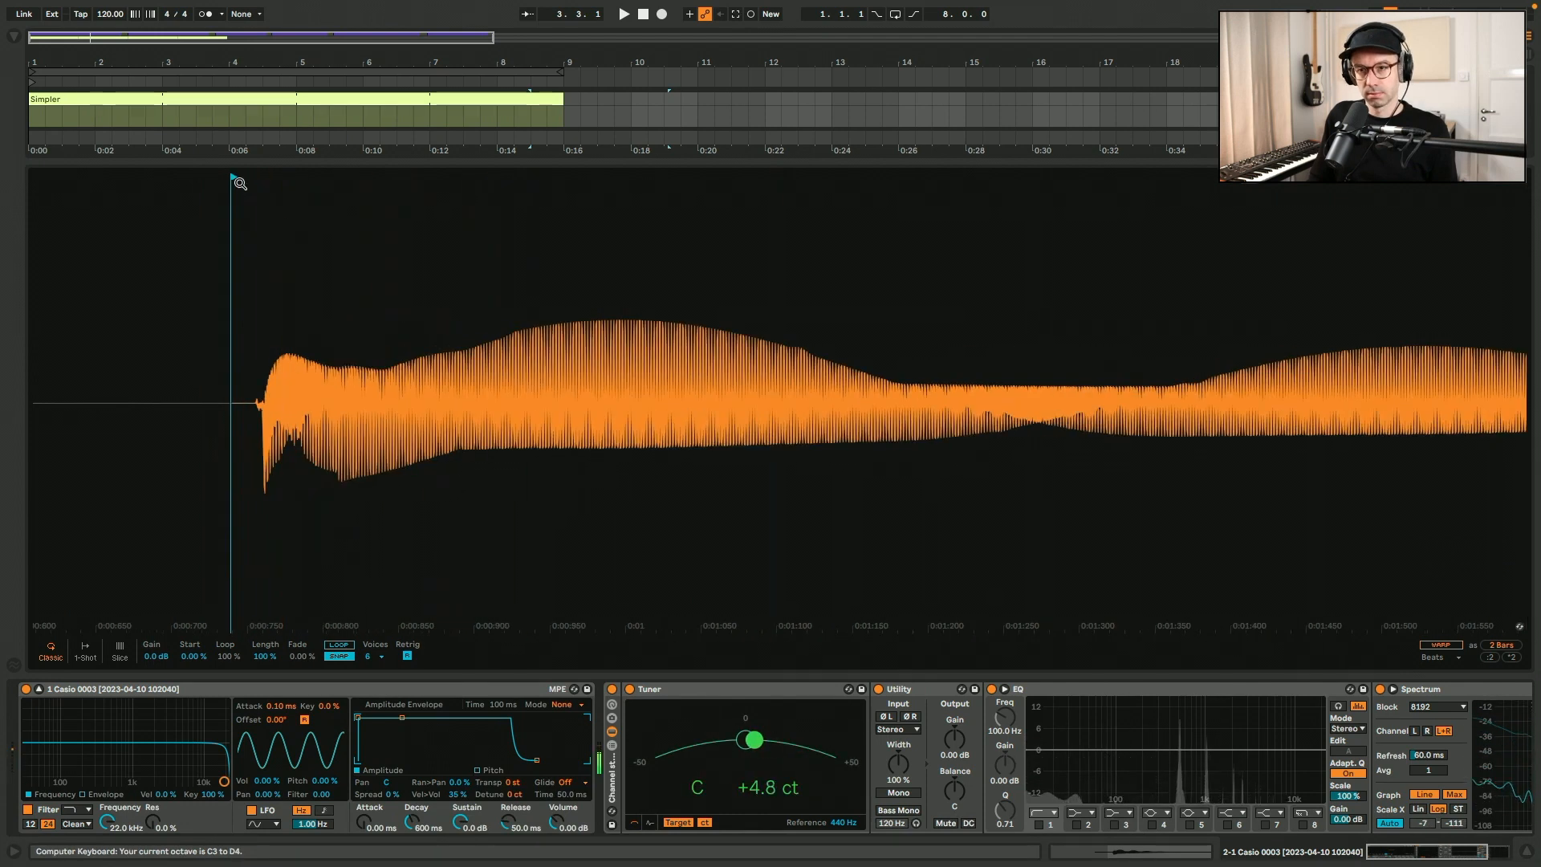
{"action": "left_click_drag", "start_coordinate": [240, 182], "coordinate": [266, 176]}
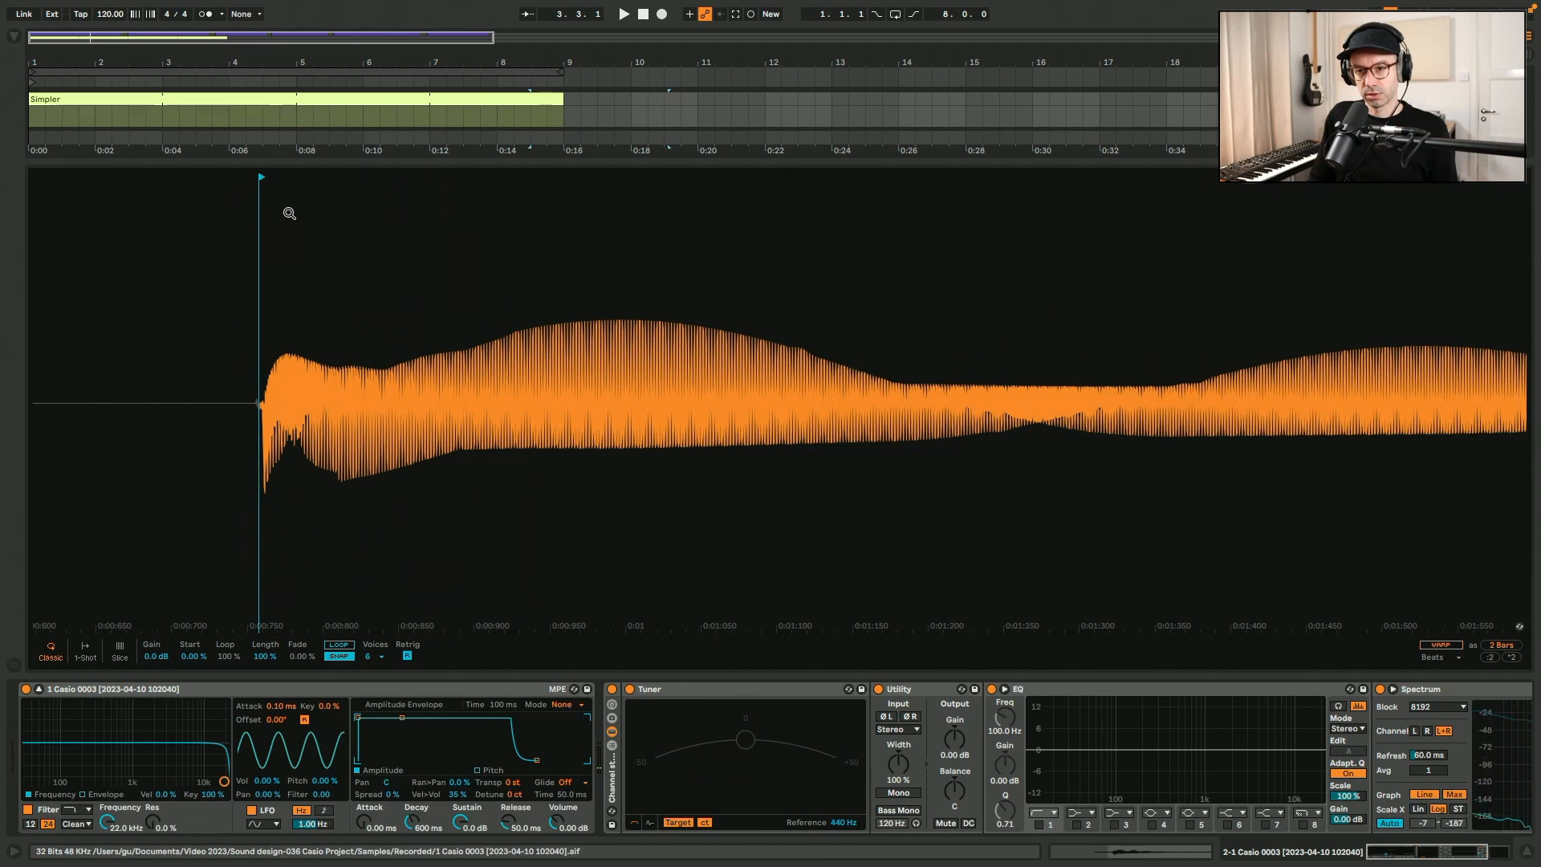
{"action": "key", "text": "a"}
{"action": "scroll", "coordinate": [290, 213], "scroll_direction": "down", "scroll_amount": 5}
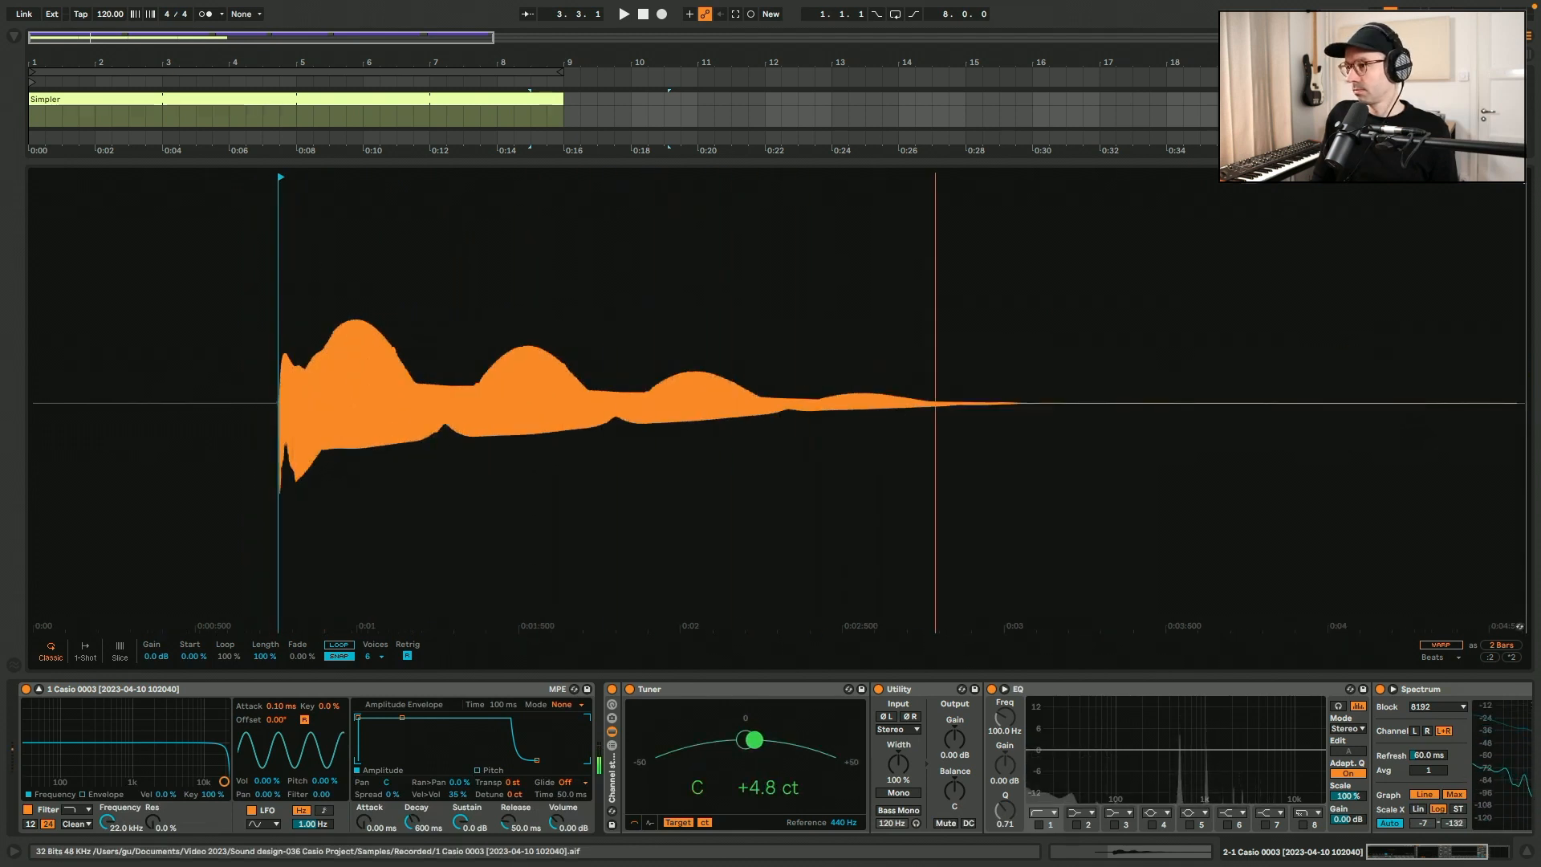
- Trim the sample's end to just after the sound fades and rename the Simpler as "Casio jazz guitar sample (high C)"
{"action": "left_click_drag", "start_coordinate": [1523, 296], "coordinate": [1057, 300]}
{"action": "mouse_move", "coordinate": [754, 318]}
{"action": "left_mouse_down"}
{"action": "mouse_move", "coordinate": [755, 353]}
{"action": "mouse_move", "coordinate": [667, 357]}
{"action": "mouse_move", "coordinate": [840, 358]}
{"action": "left_mouse_up"}
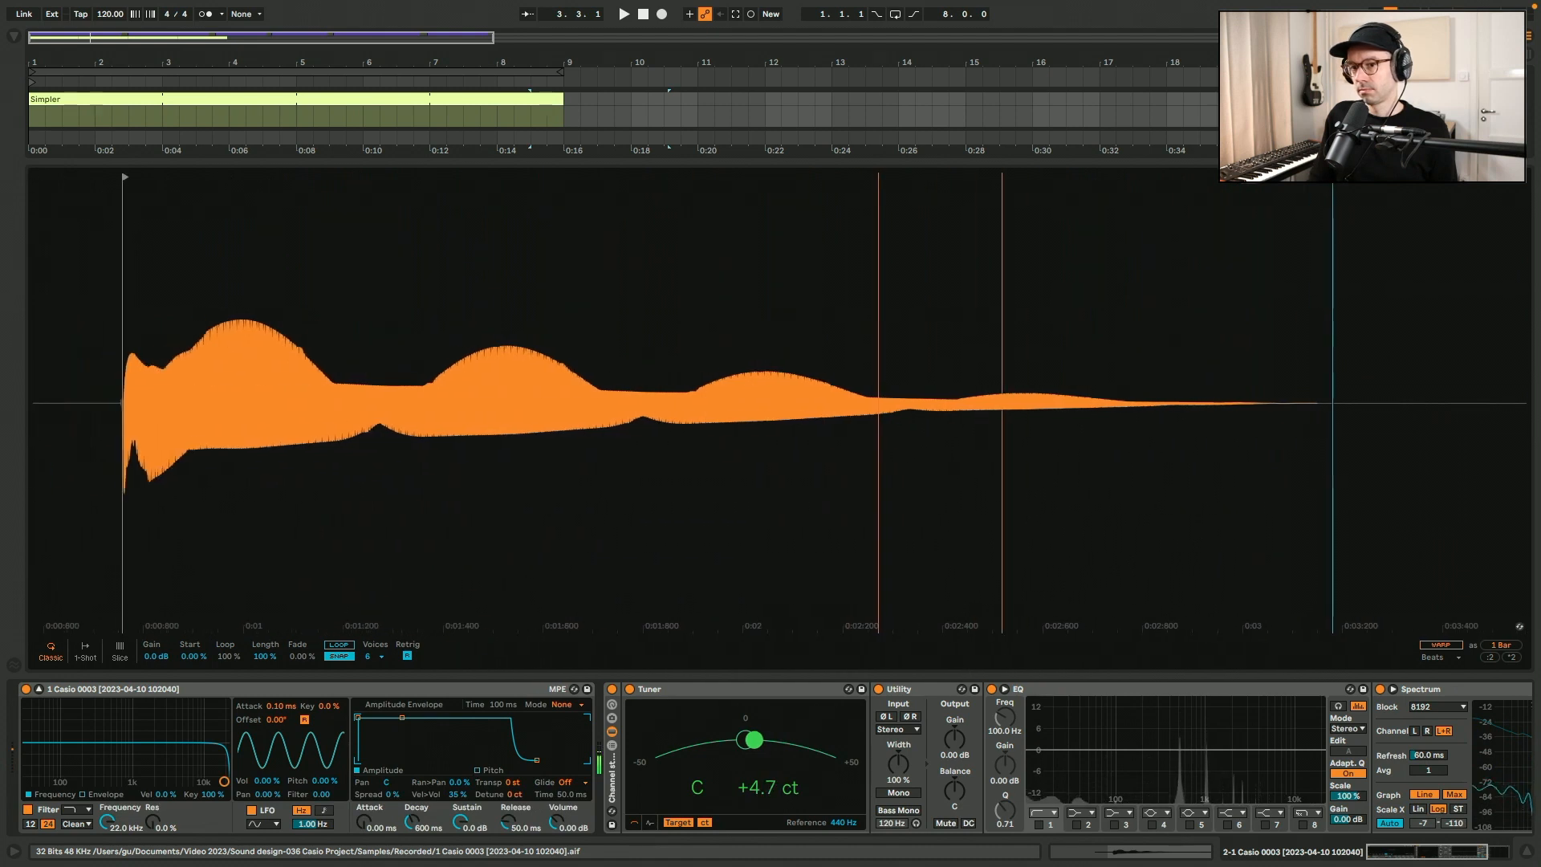
{"action": "left_click", "coordinate": [149, 690]}
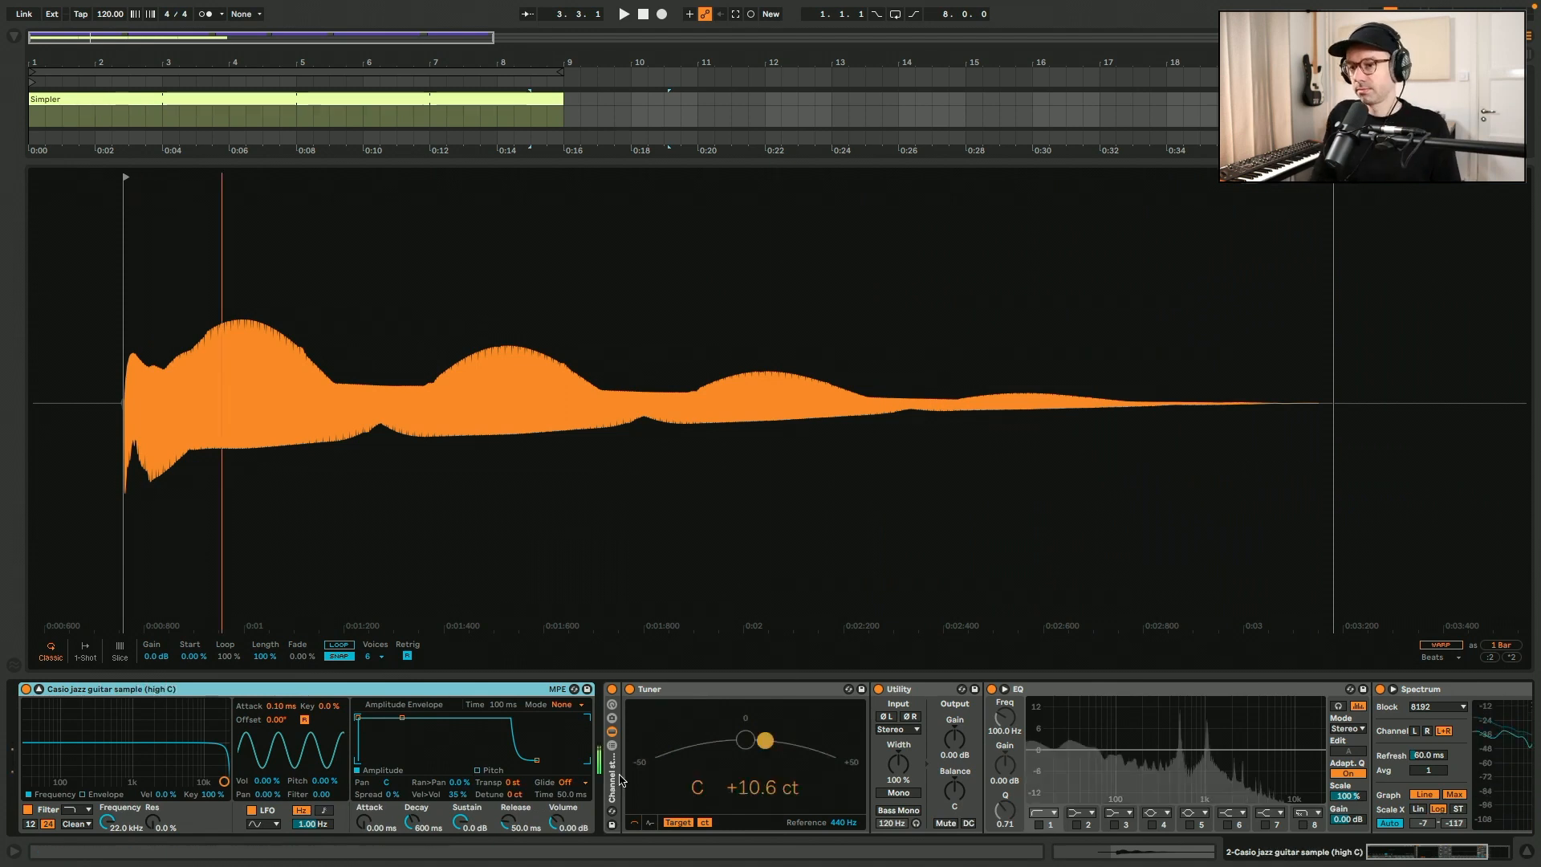
- Set the amplitude envelope's release to 2.50 s
{"action": "left_click", "coordinate": [511, 823]}
{"action": "type", "text": "500"}
{"action": "key", "text": "Return"}
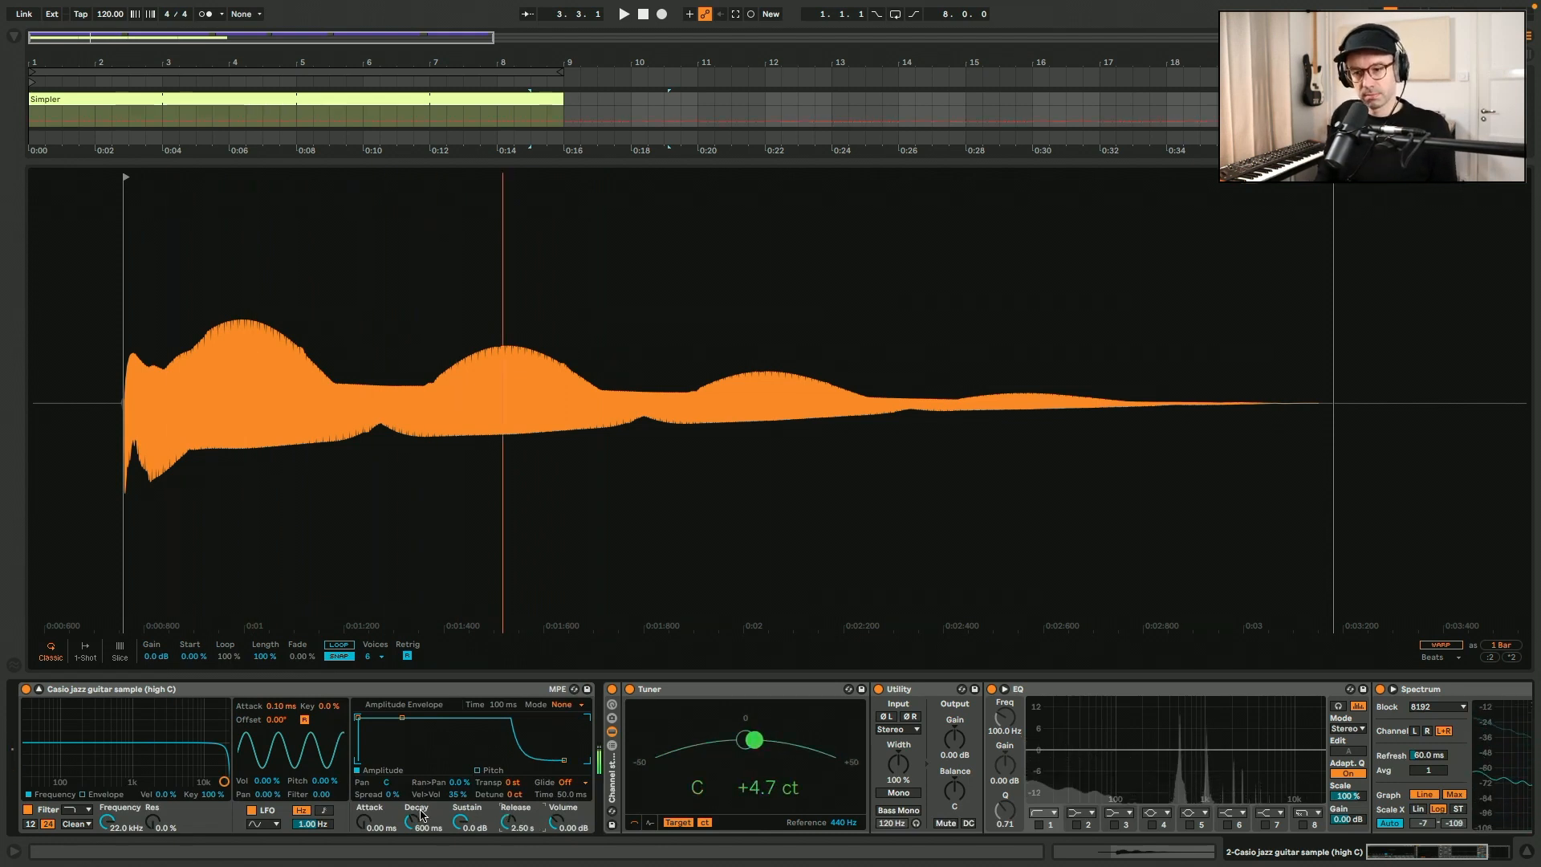
- Turn on sample looping and narrow the region to start after the attack transient and end at the last small swell
{"action": "left_click", "coordinate": [339, 644]}
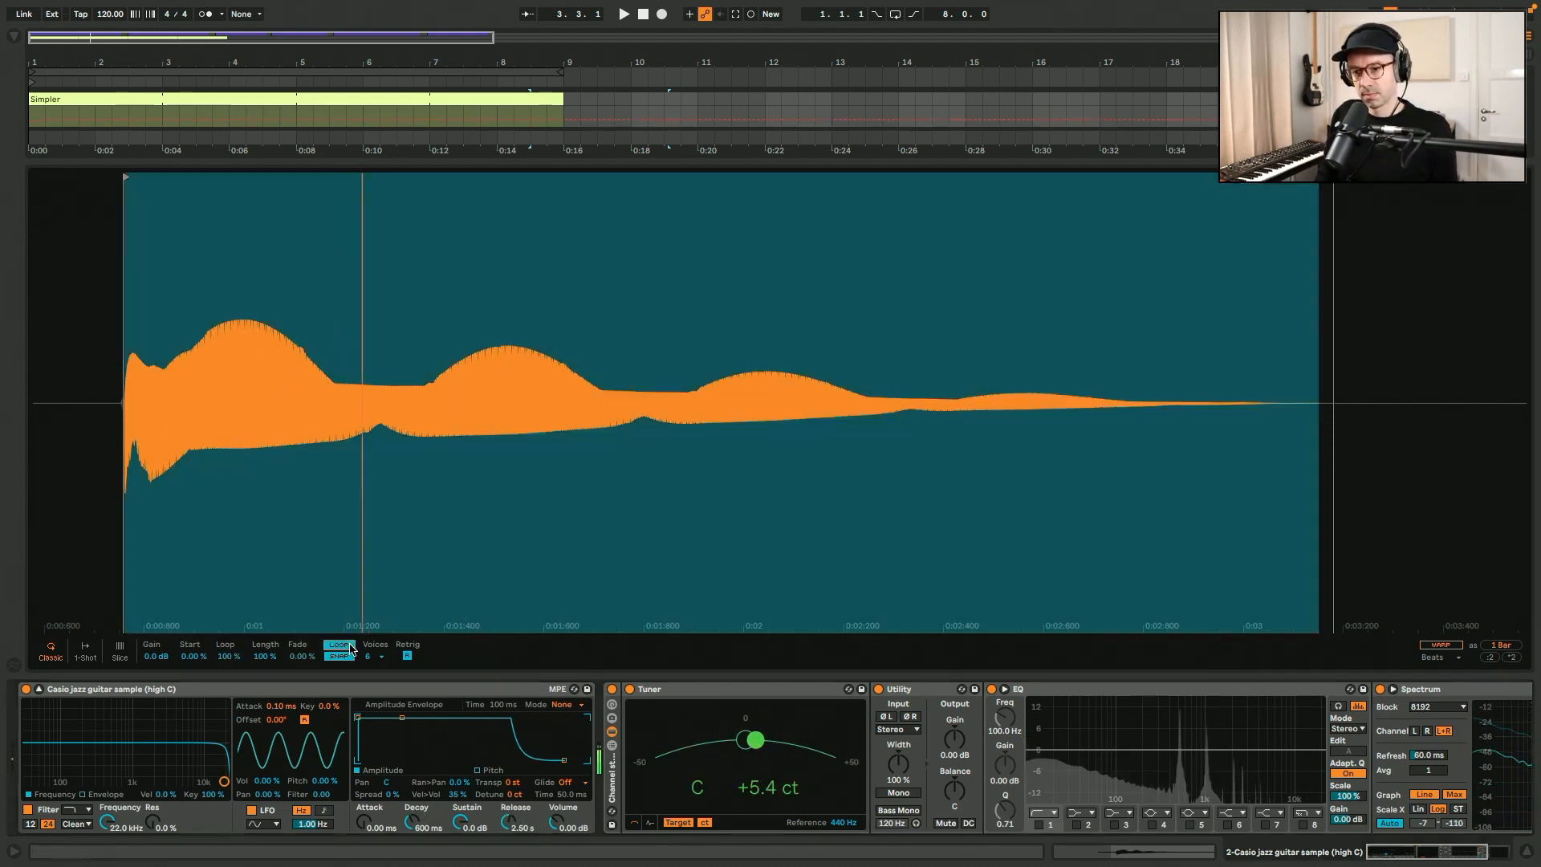
{"action": "left_click_drag", "start_coordinate": [1319, 177], "coordinate": [1041, 240]}
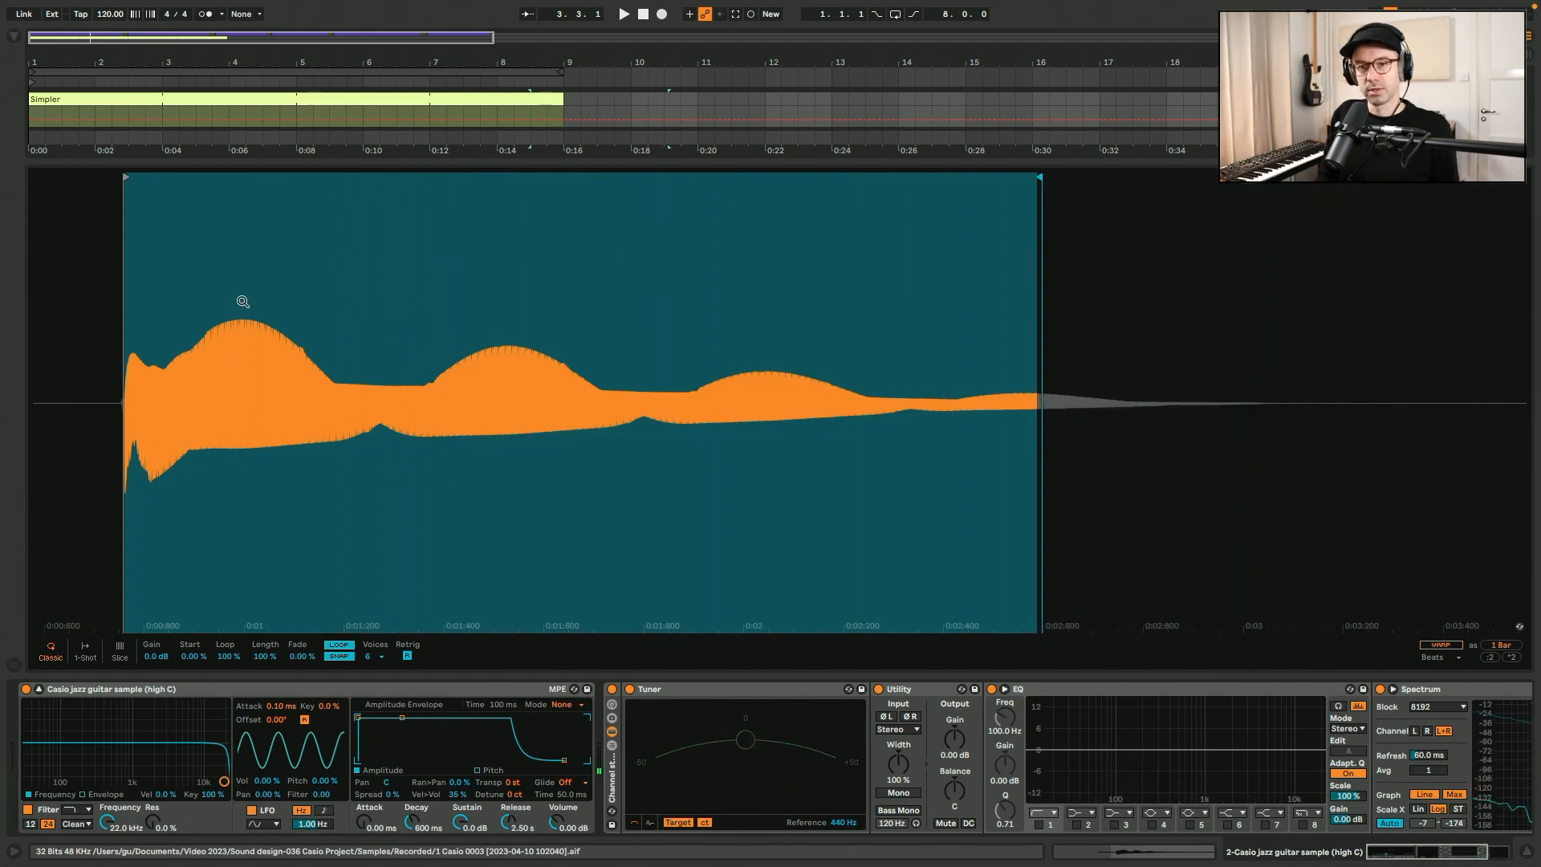
{"action": "left_click_drag", "start_coordinate": [127, 178], "coordinate": [166, 180]}
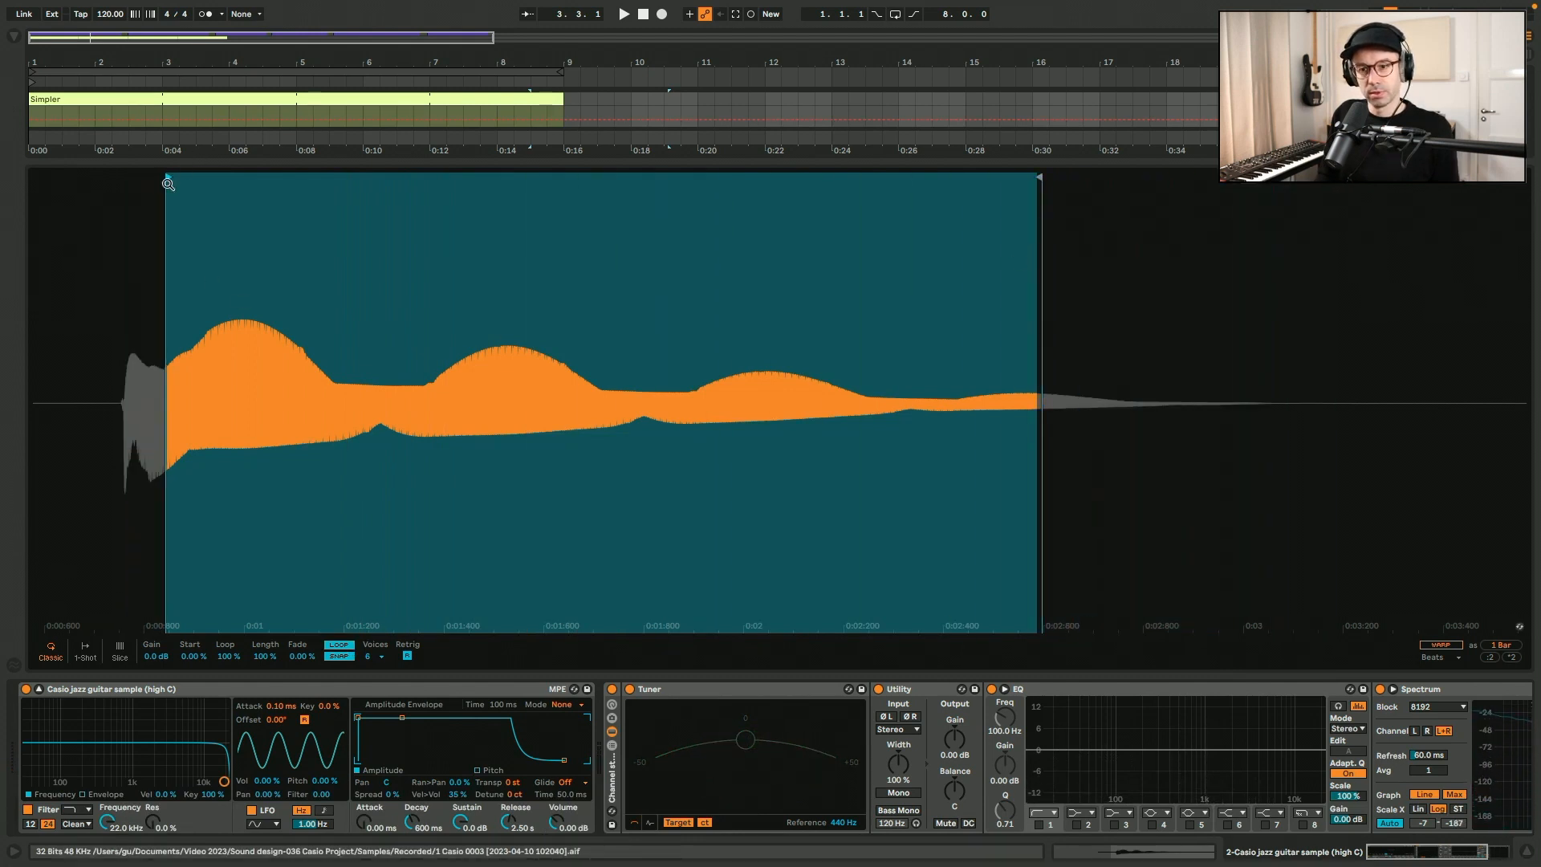
- Set the loop fade to 17.2 % and the envelope attack to 25 ms, auditioning the looped note
{"action": "left_click_drag", "start_coordinate": [225, 657], "coordinate": [302, 636]}
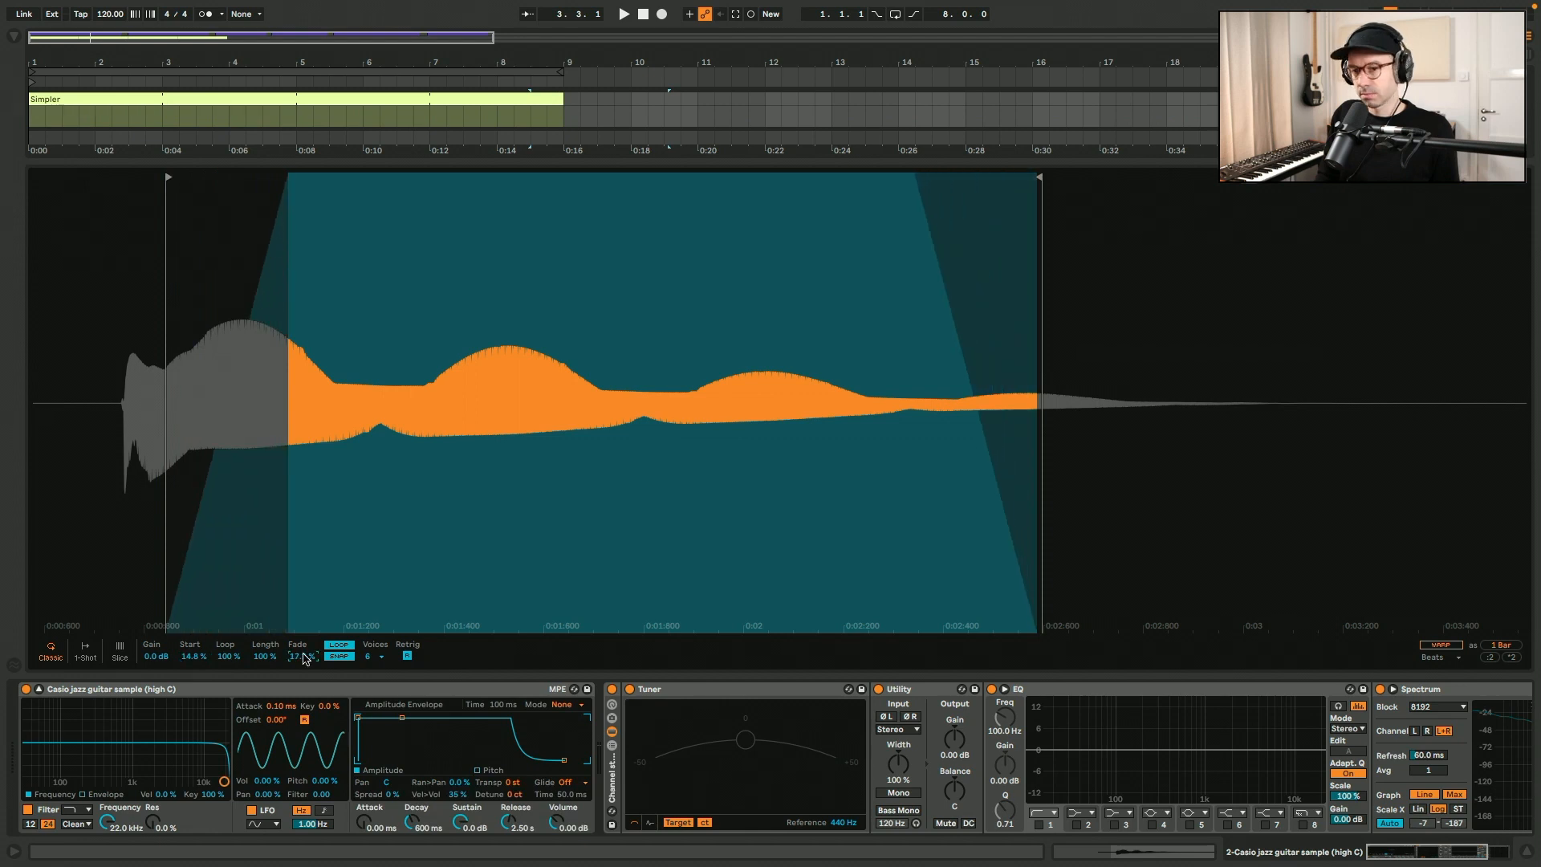
{"action": "key", "text": "a"}
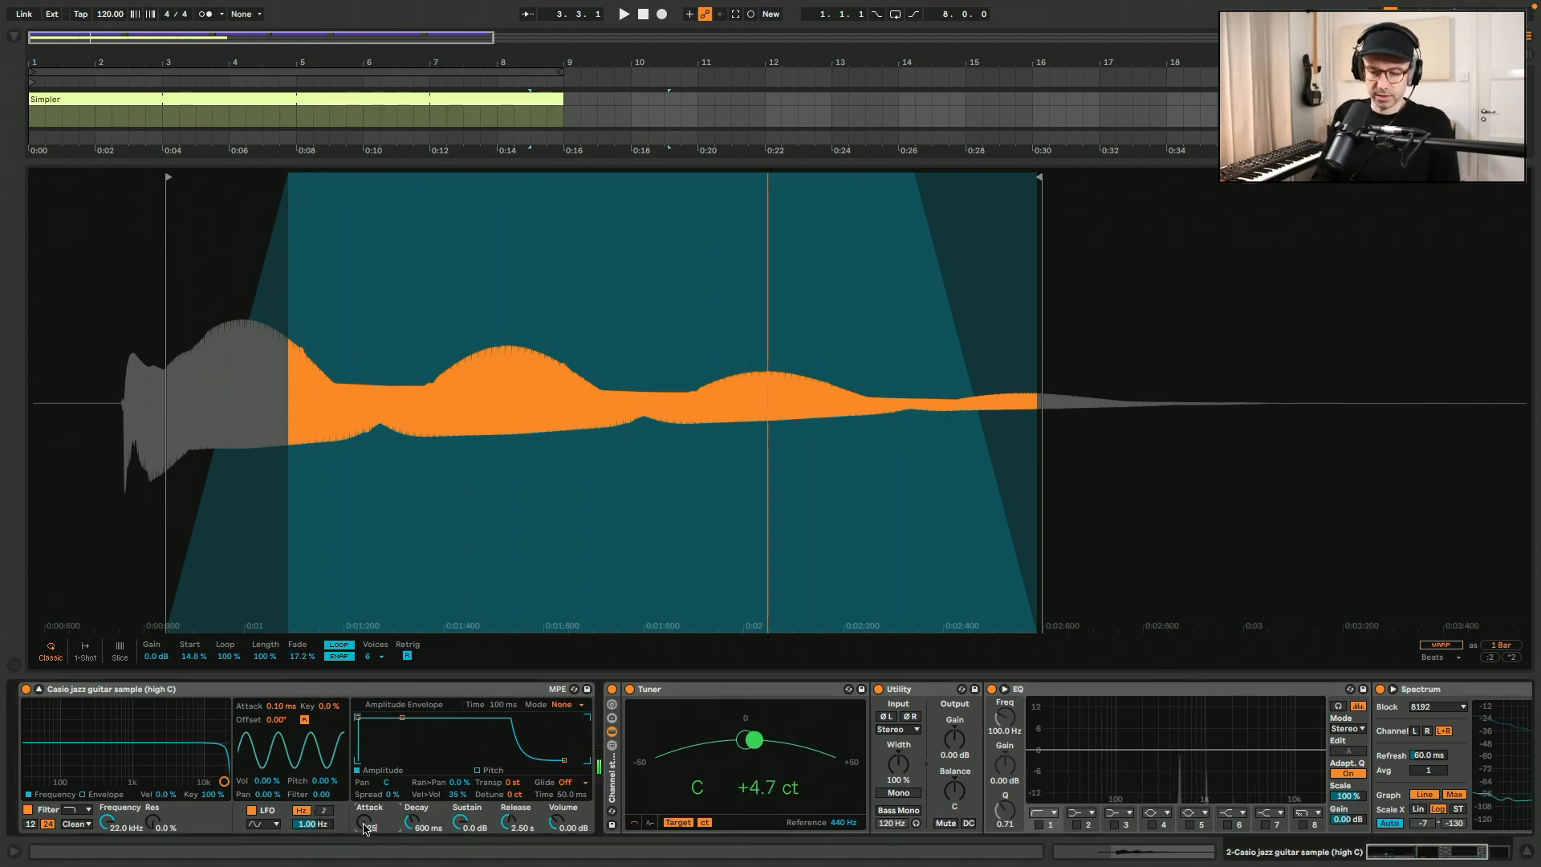
{"action": "left_click_drag", "start_coordinate": [363, 829], "coordinate": [365, 819]}
{"action": "key", "text": "a"}
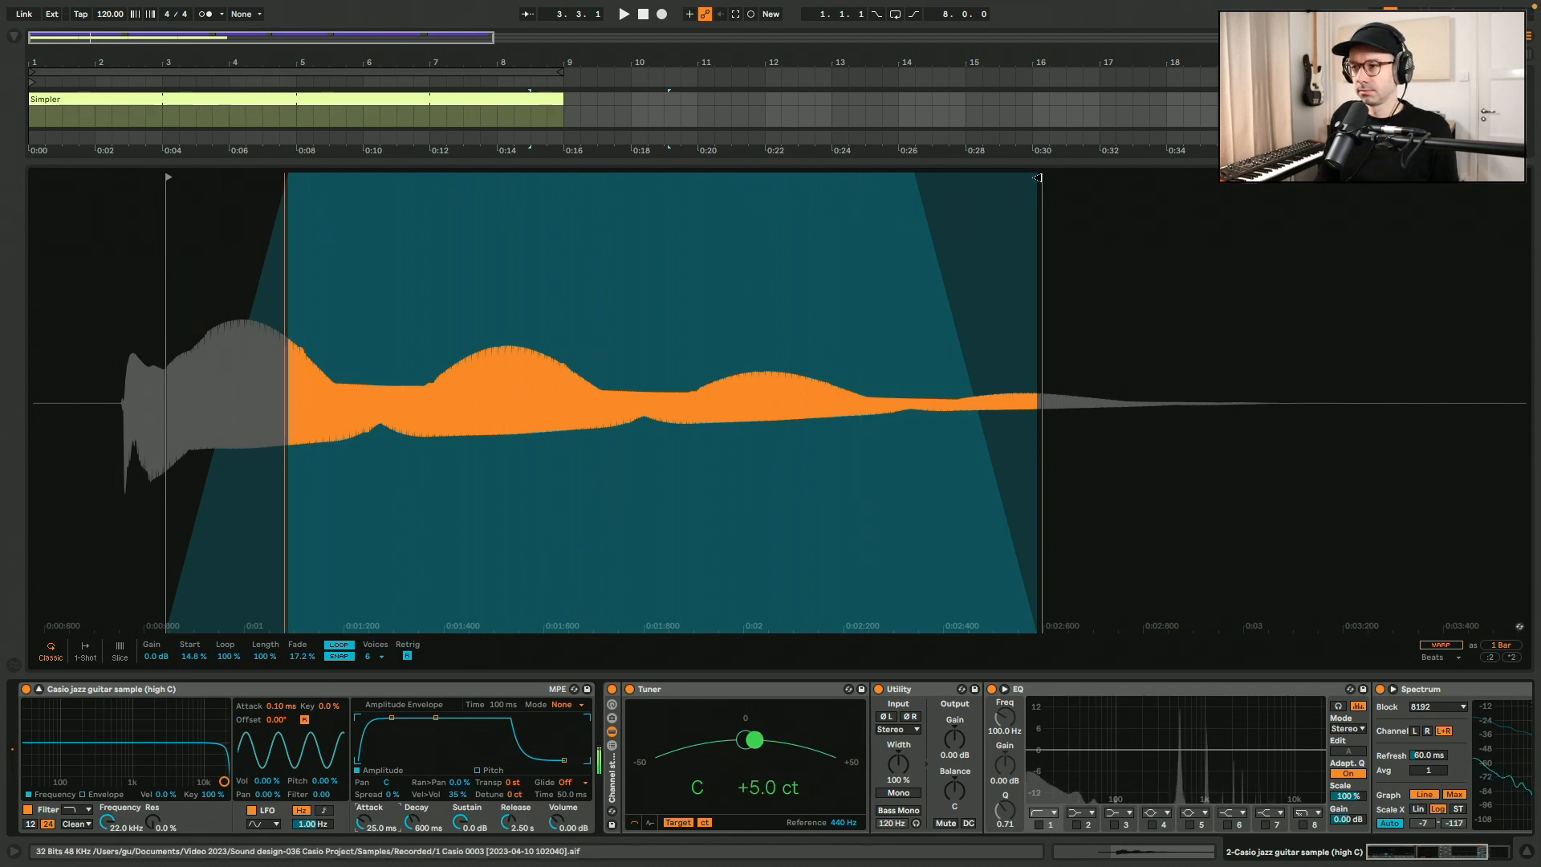
- Tighten the looped region to run from near the first swell's peak to the end of the third swell, auditioning lower notes
{"action": "left_click_drag", "start_coordinate": [1040, 227], "coordinate": [857, 227]}
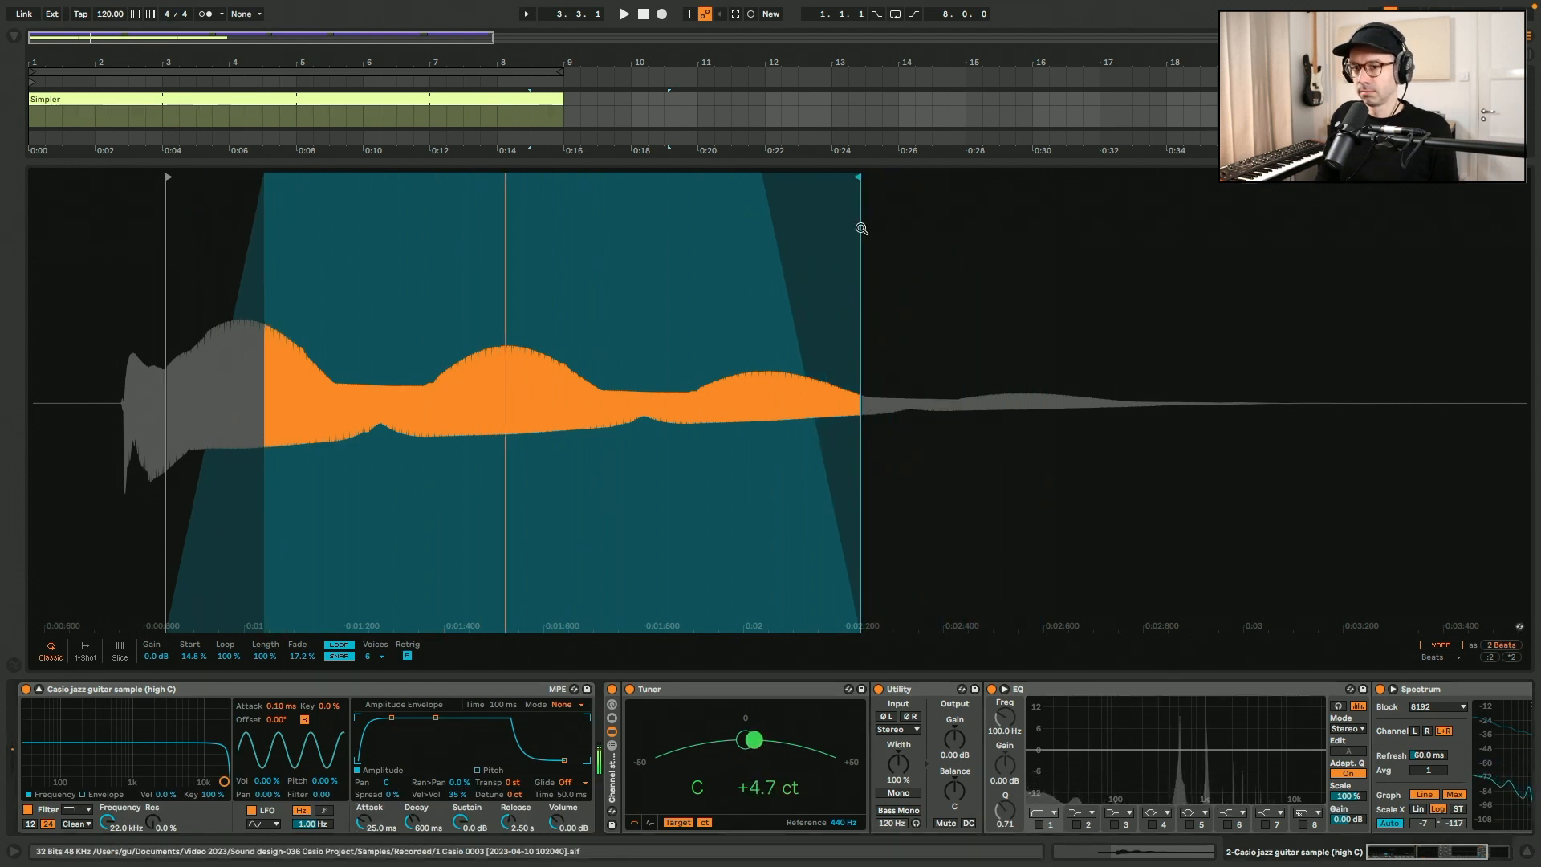
{"action": "left_click_drag", "start_coordinate": [170, 177], "coordinate": [228, 176]}
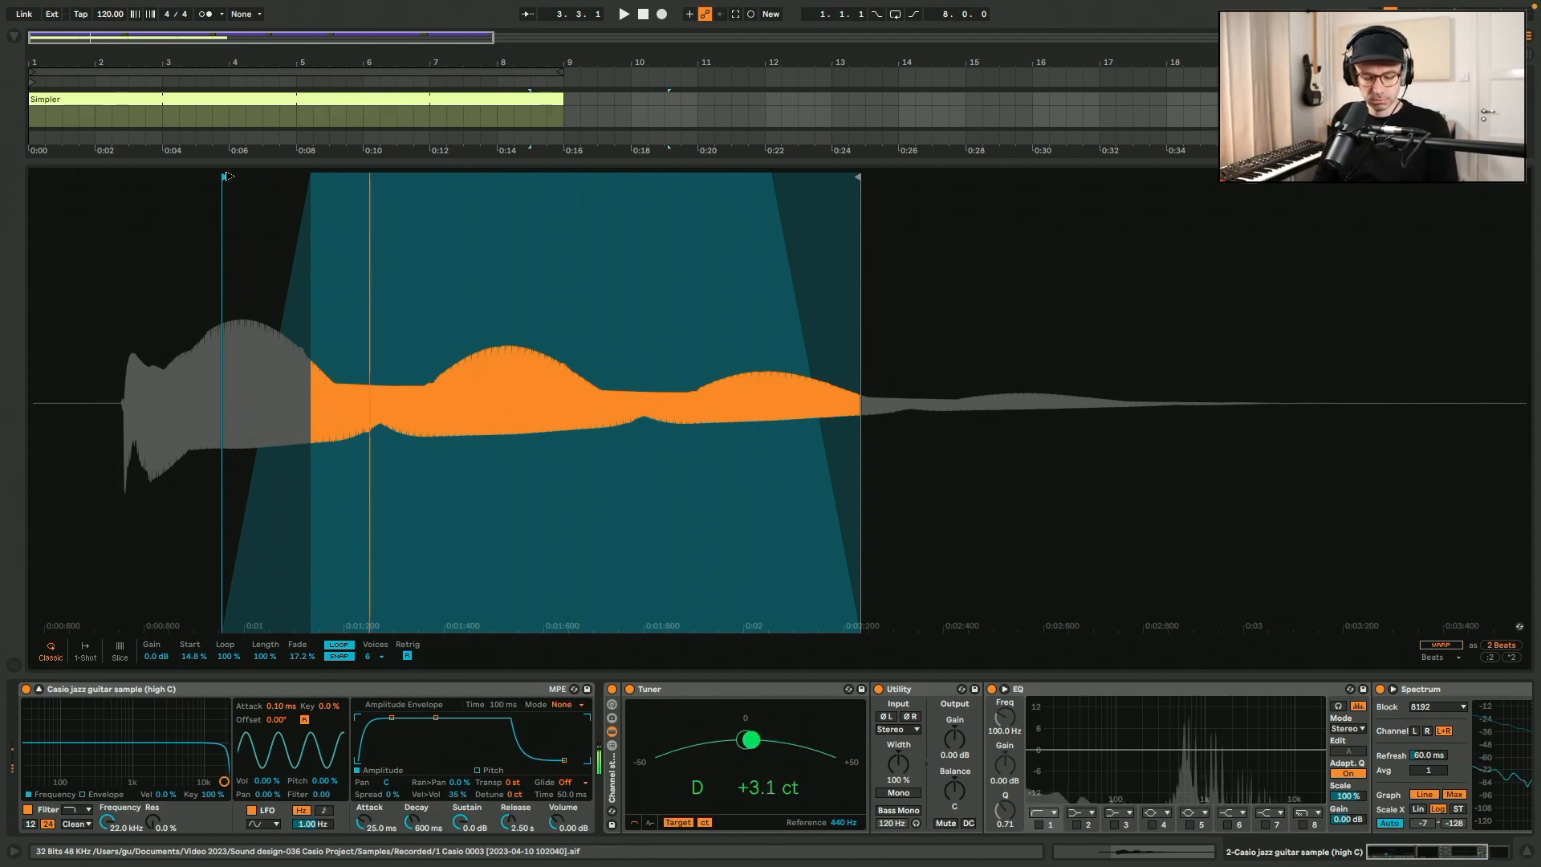
{"action": "key", "text": "z"}
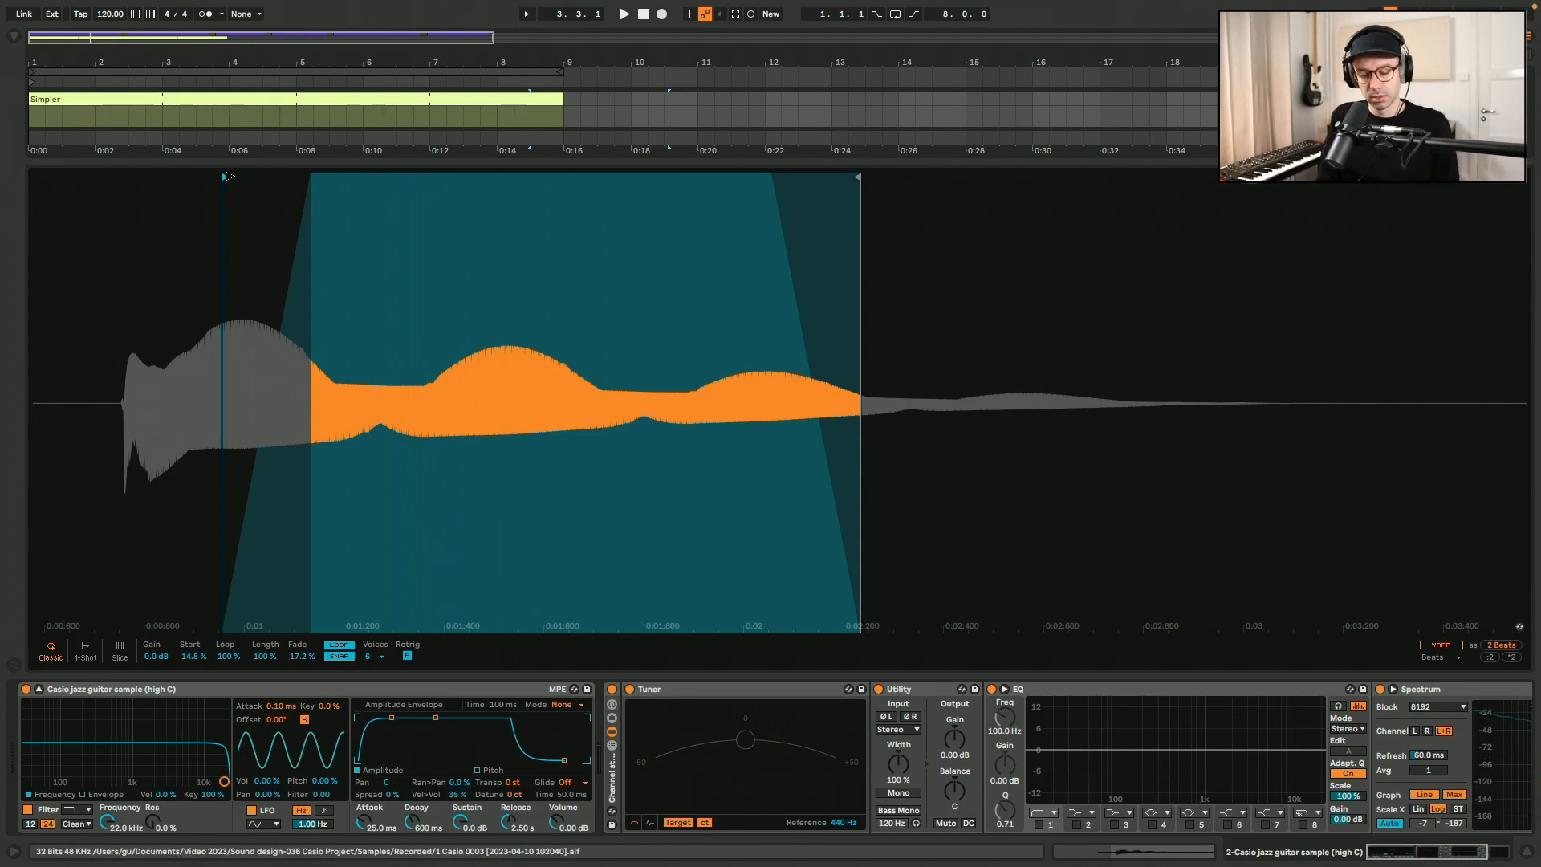
{"action": "key", "text": "a"}
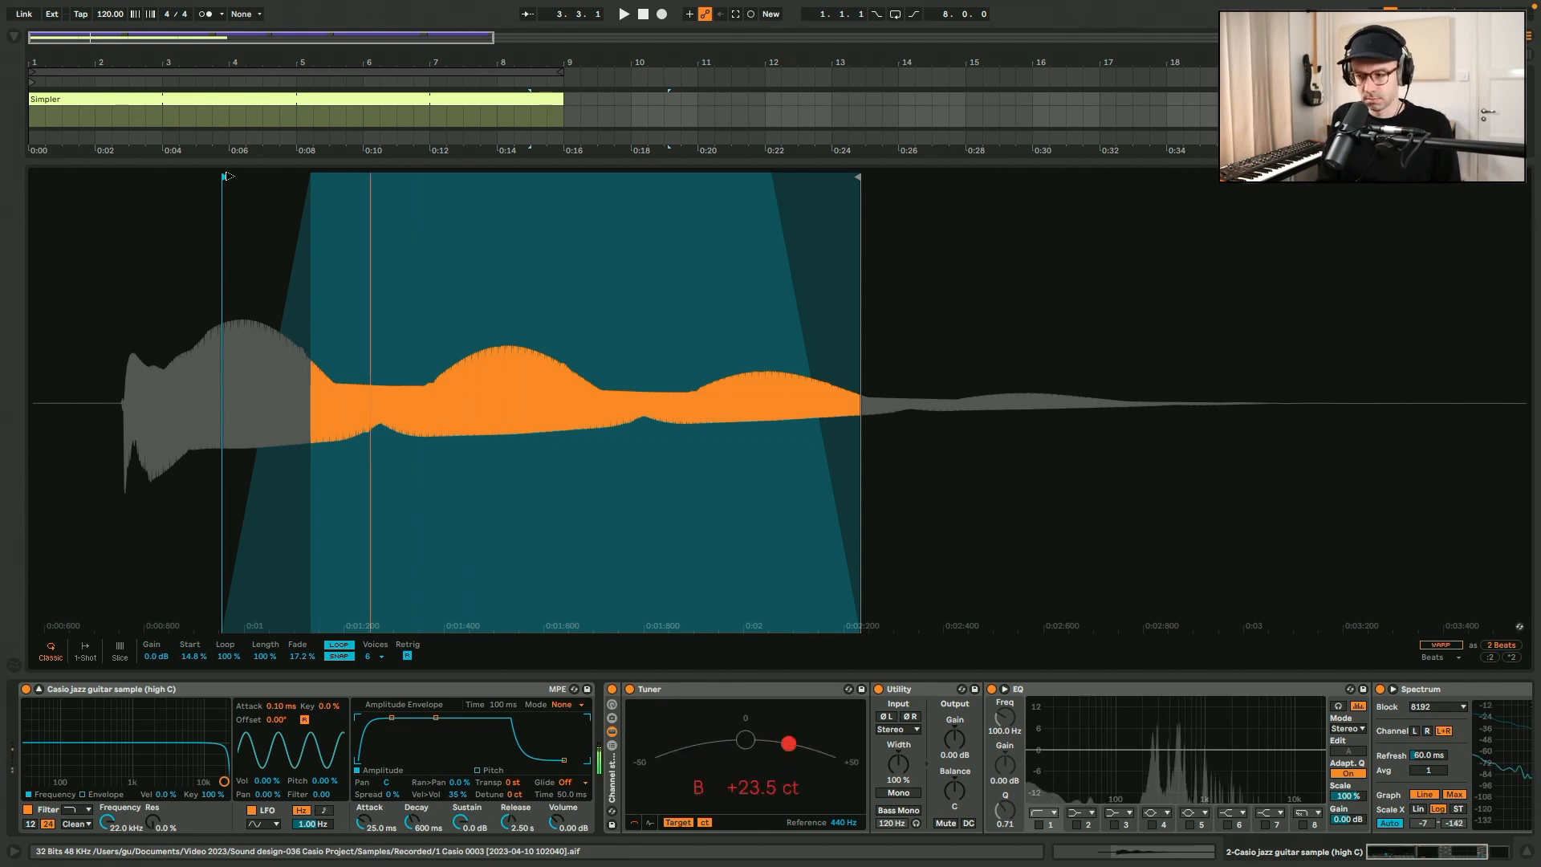
- Audition the sound one octave lower and apply a low cut at 75 Hz with the EQ's first band
{"action": "key", "text": "z"}
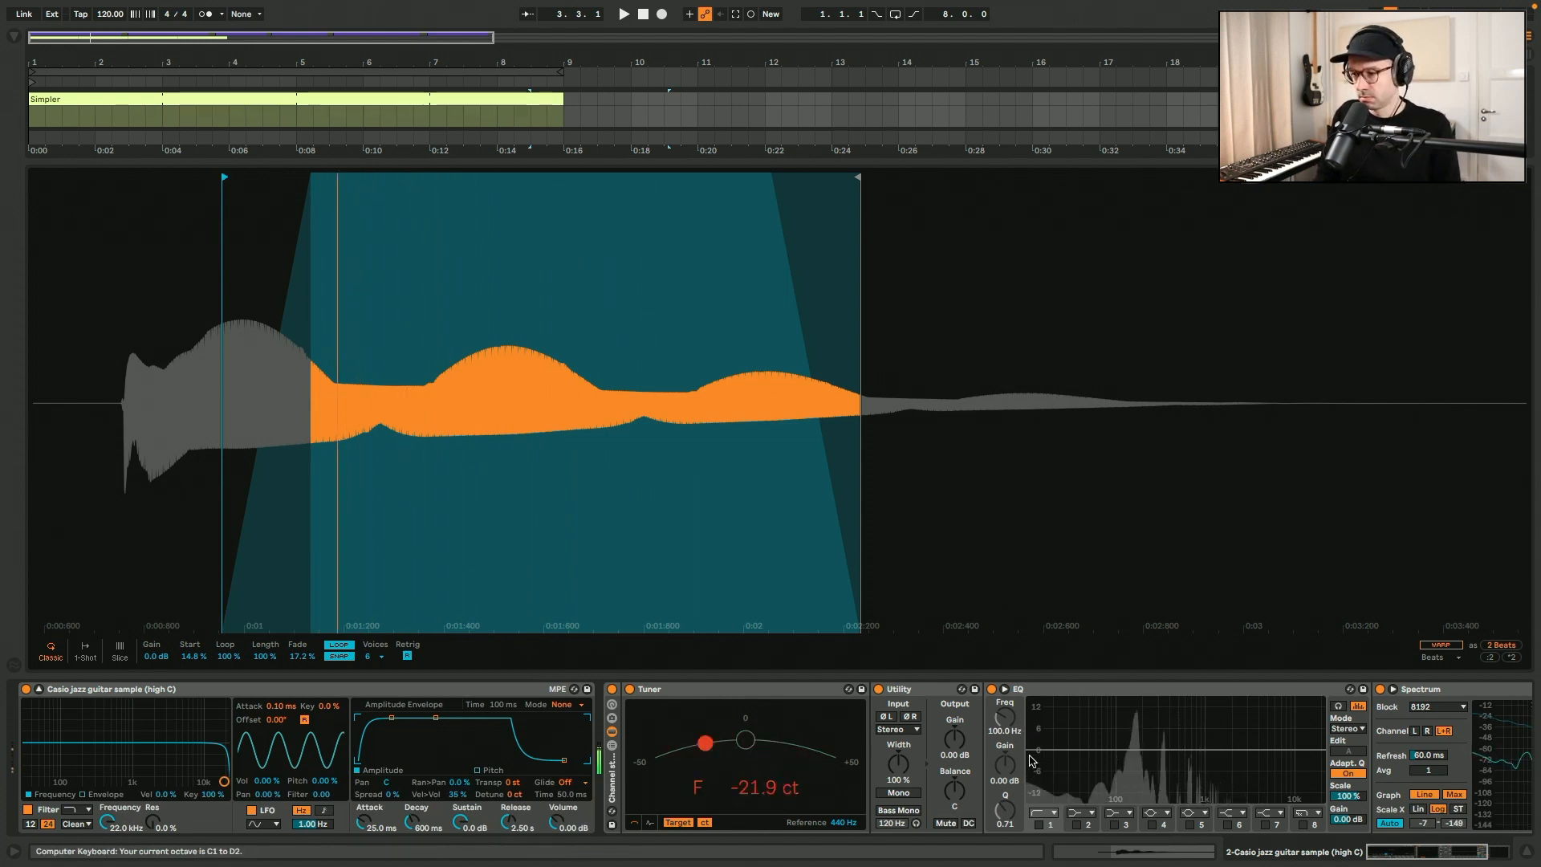
{"action": "left_click", "coordinate": [1005, 719]}
{"action": "type", "text": "75"}
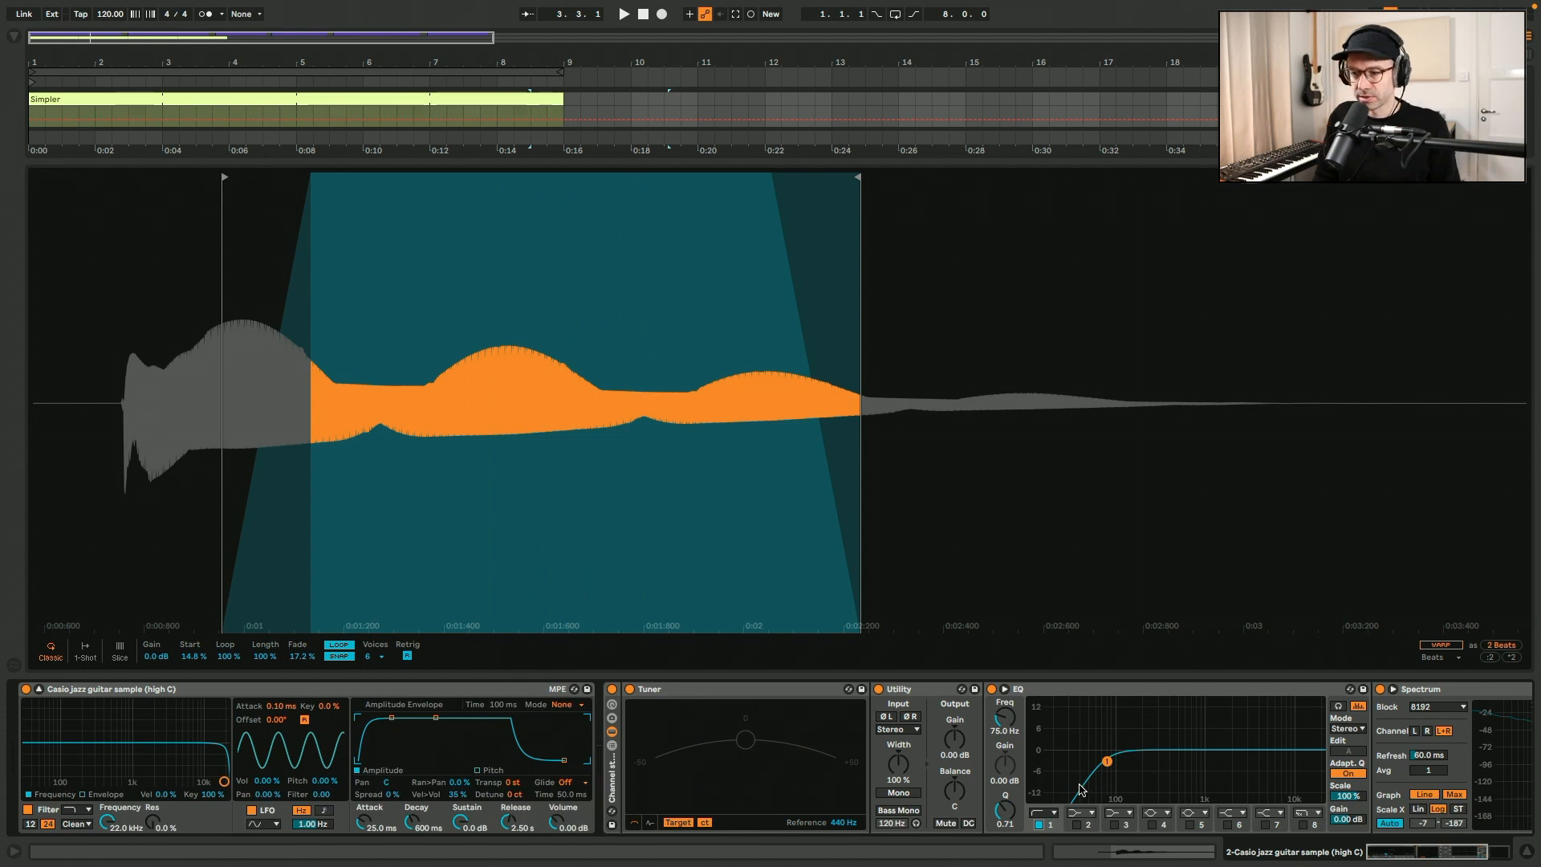
- Ungroup the channel strip rack into separate devices and audition the sound in a lower octave
{"action": "left_click", "coordinate": [614, 789]}
{"action": "key", "text": "super+g"}
{"action": "key", "text": "super+shift+g"}
{"action": "key", "text": "super+shift+g"}
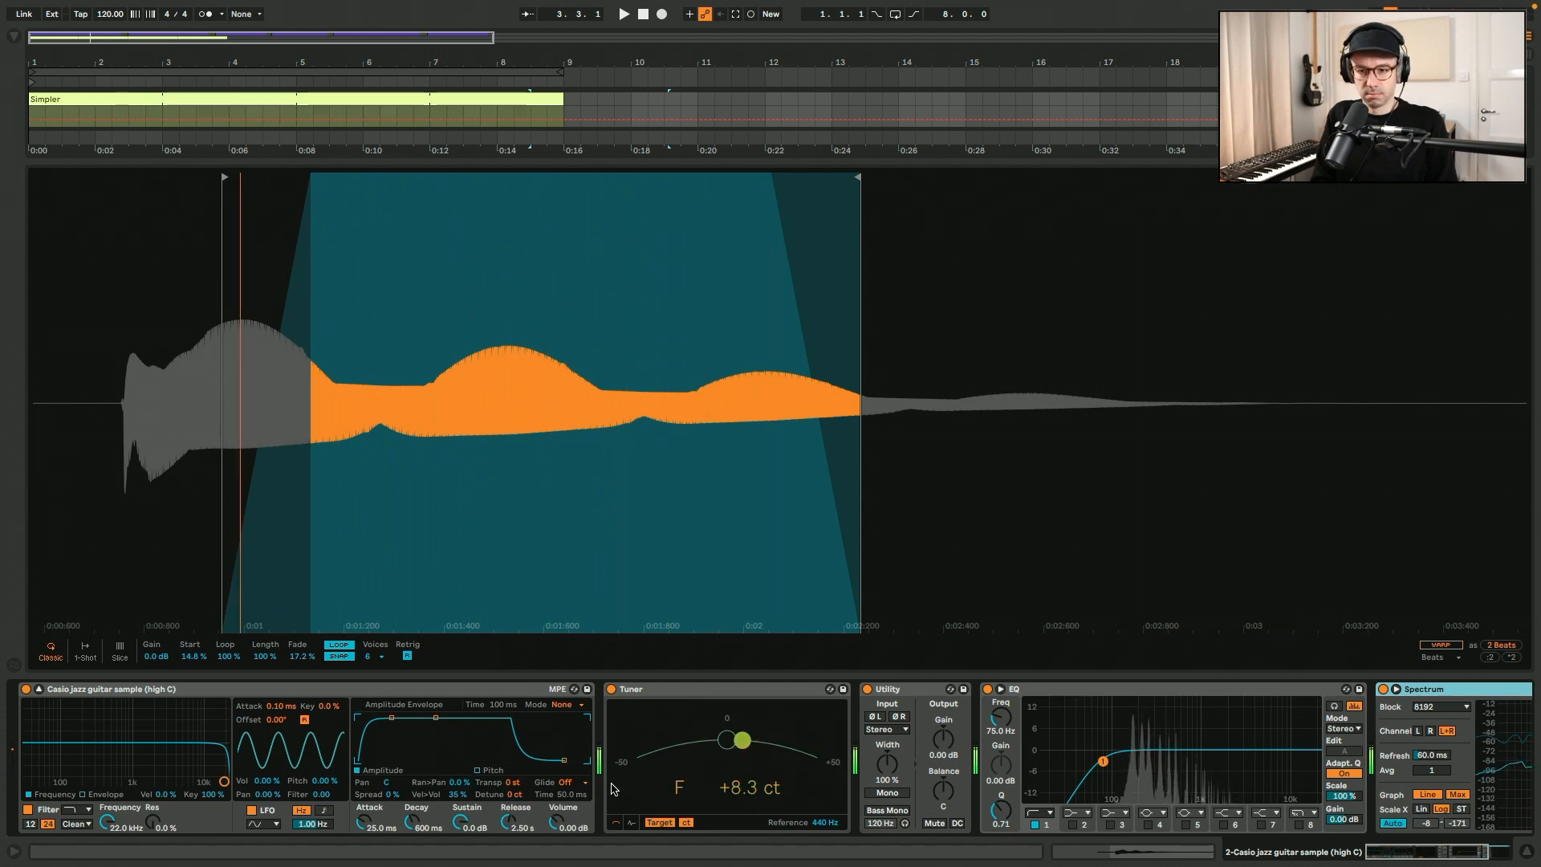
{"action": "key", "text": "z"}
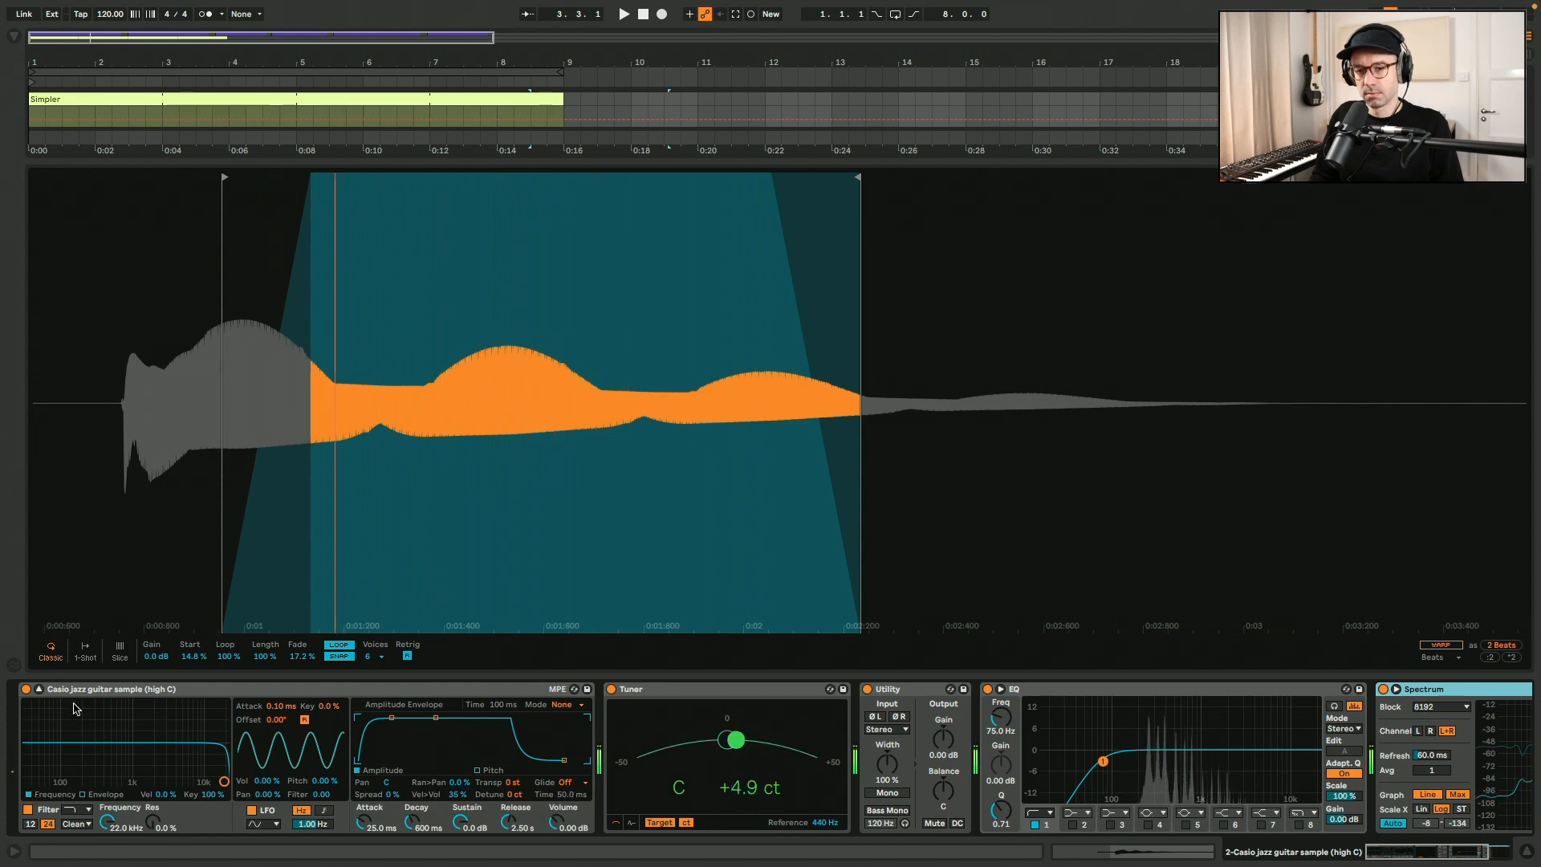
- Add Chorus-Ensemble from the Pitch & Modulation effects directly after the EQ and set its feedback to 30 %
{"action": "left_click", "coordinate": [40, 689]}
{"action": "left_click", "coordinate": [13, 37]}
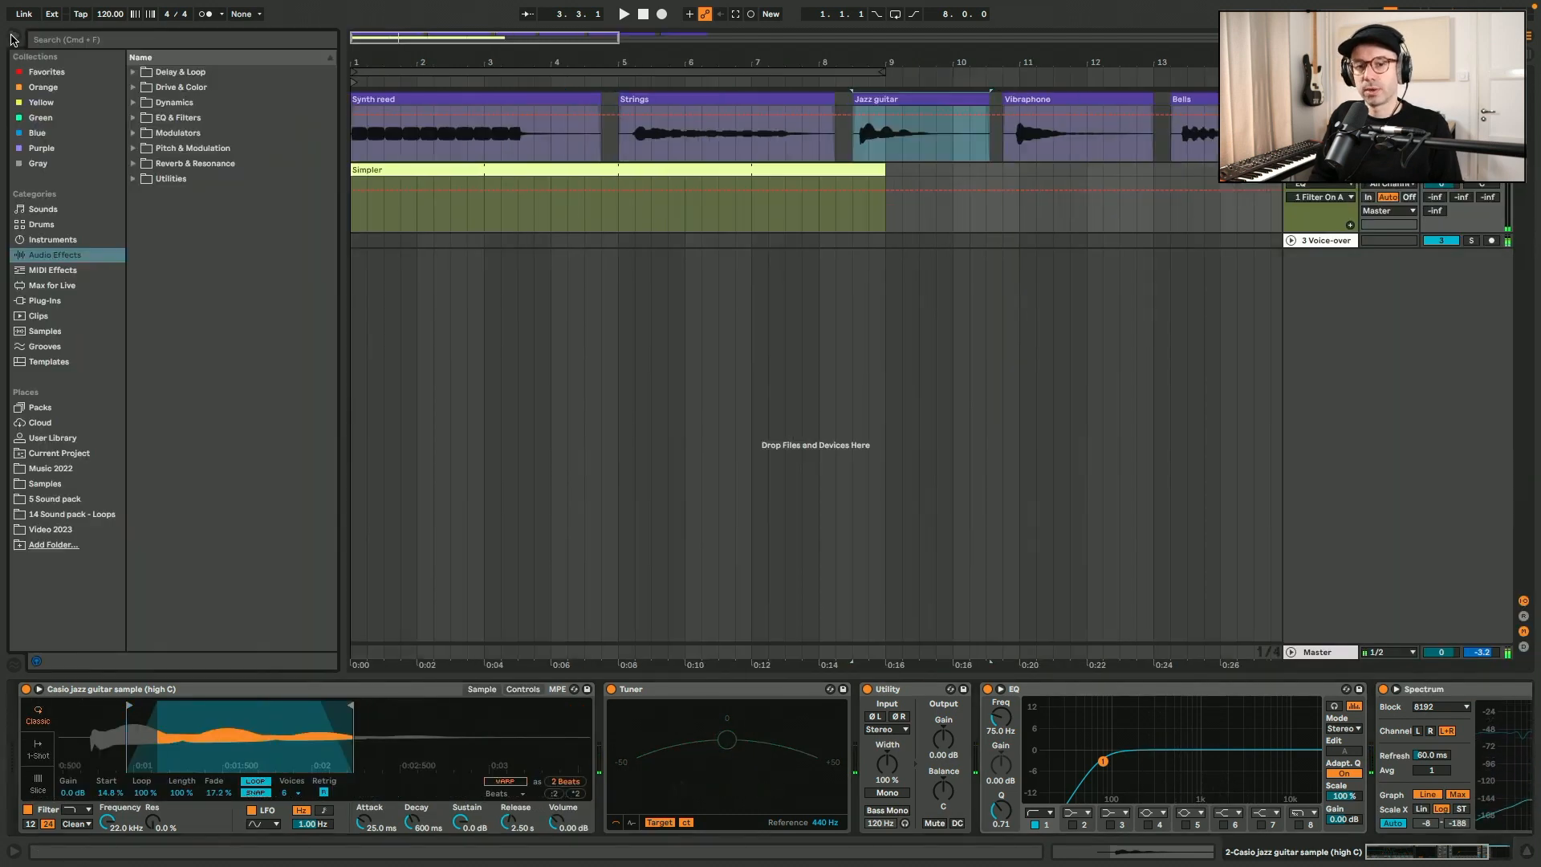
{"action": "left_click", "coordinate": [133, 149]}
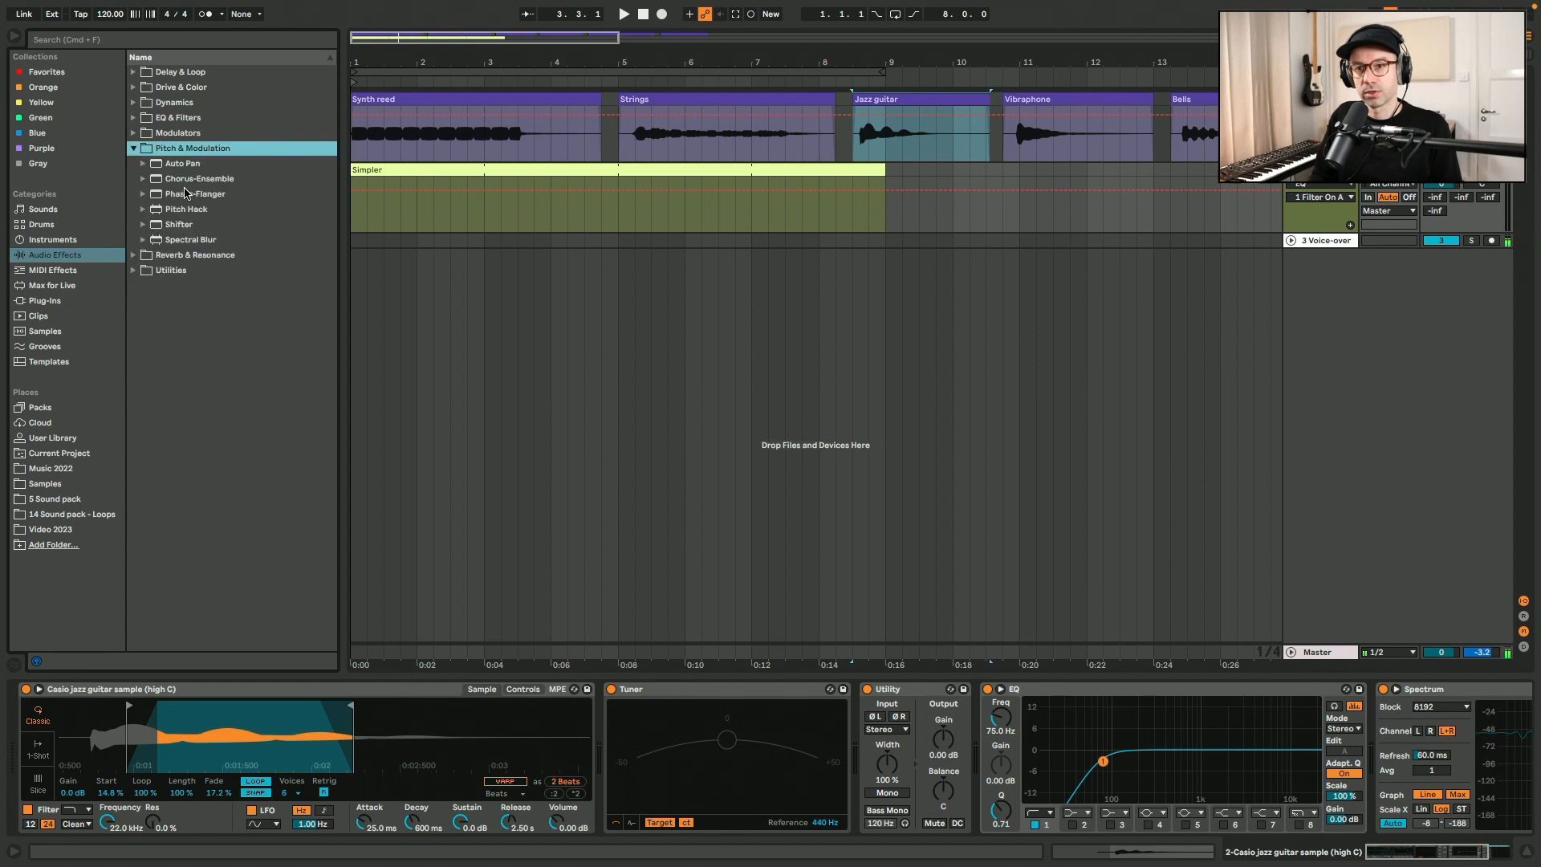
{"action": "left_click_drag", "start_coordinate": [184, 181], "coordinate": [1374, 725]}
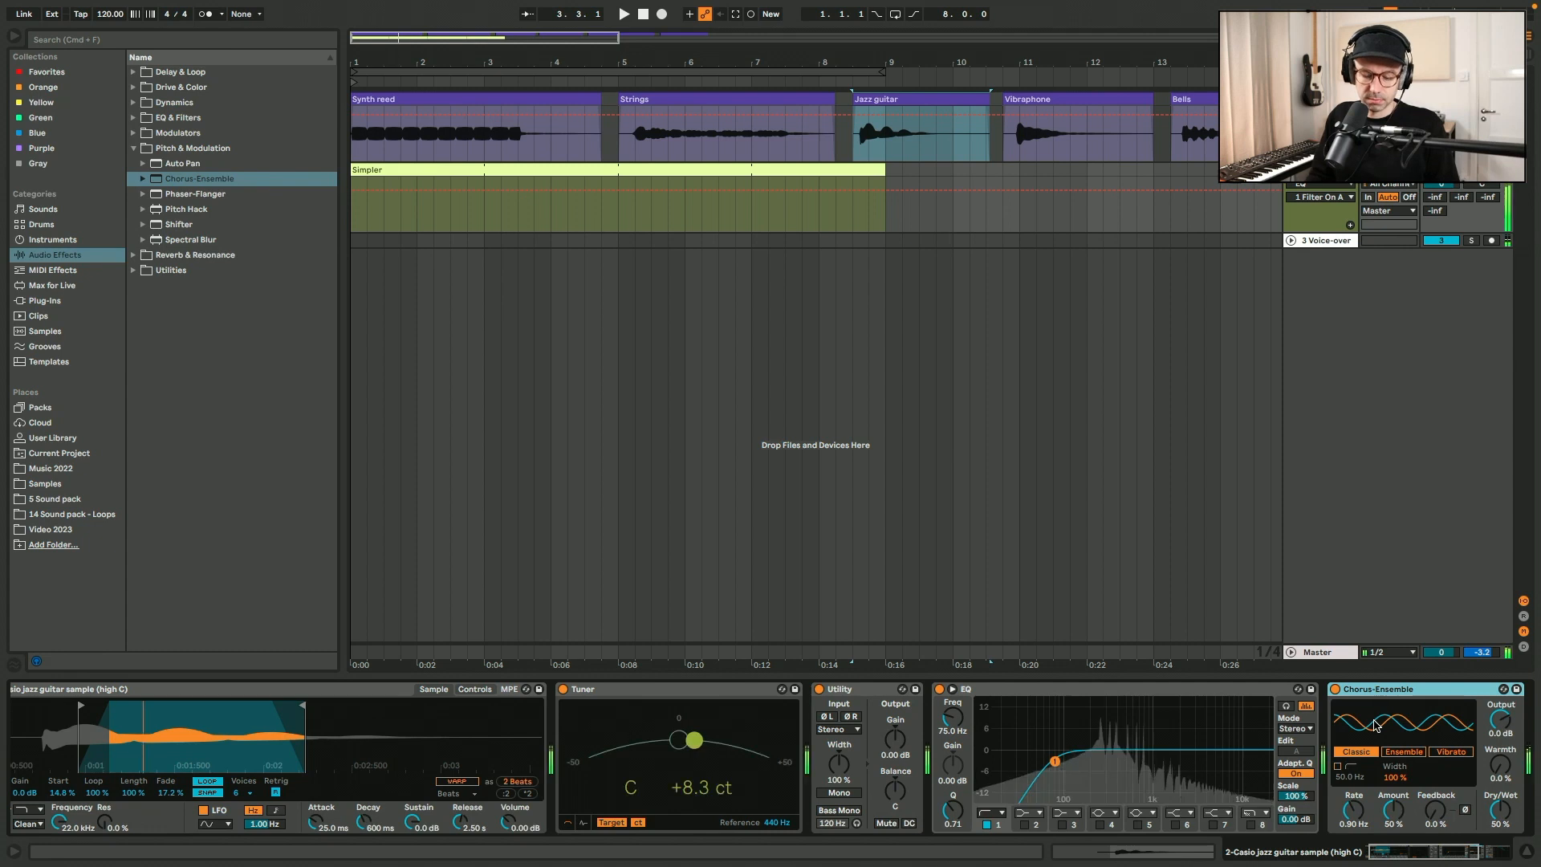
{"action": "left_click", "coordinate": [1435, 811]}
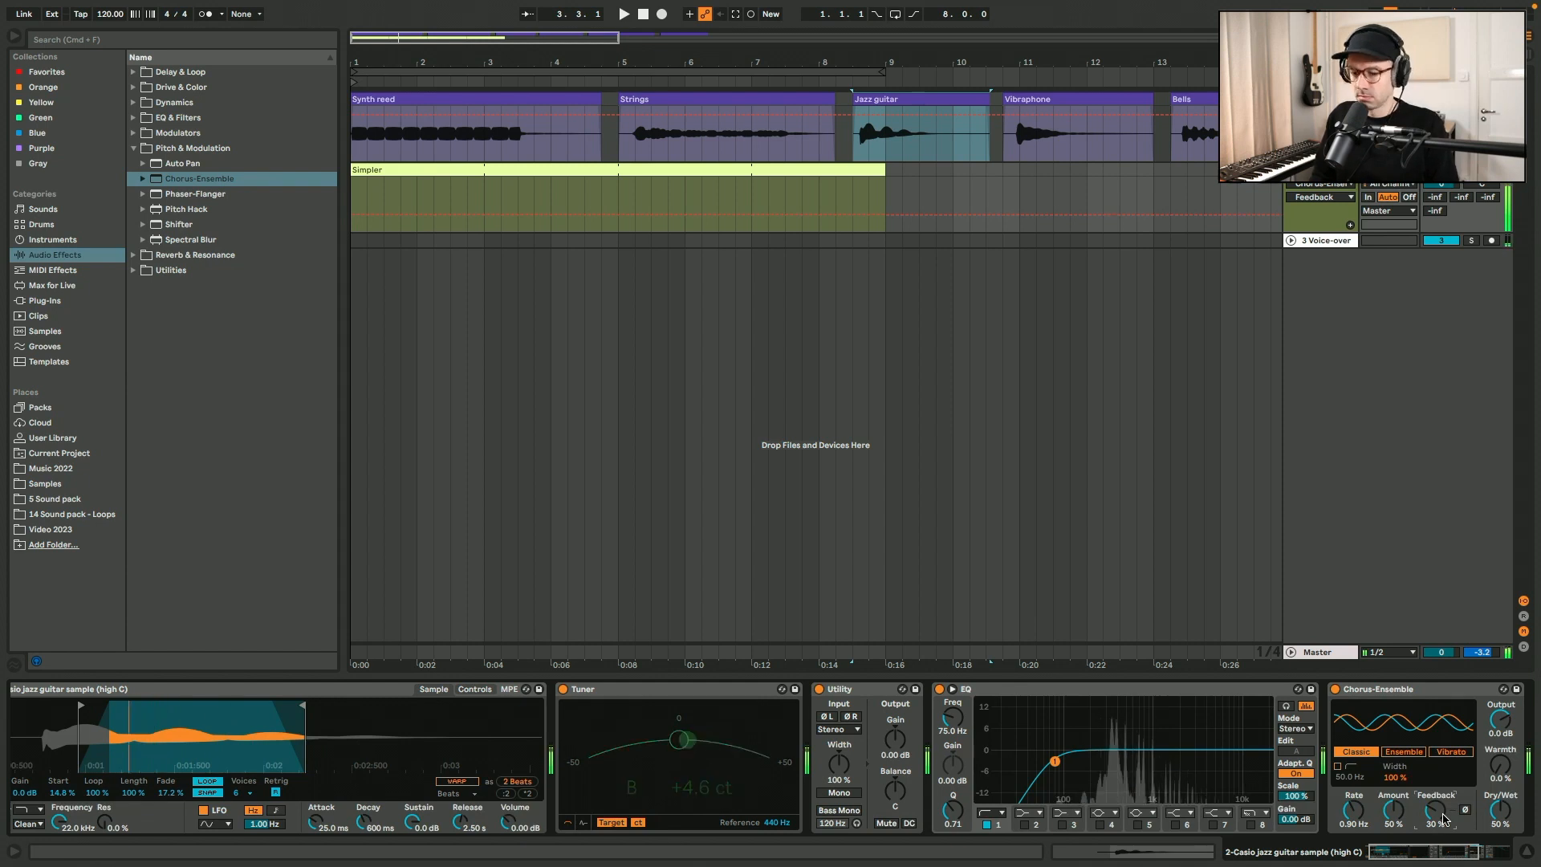
{"action": "key", "text": "z"}
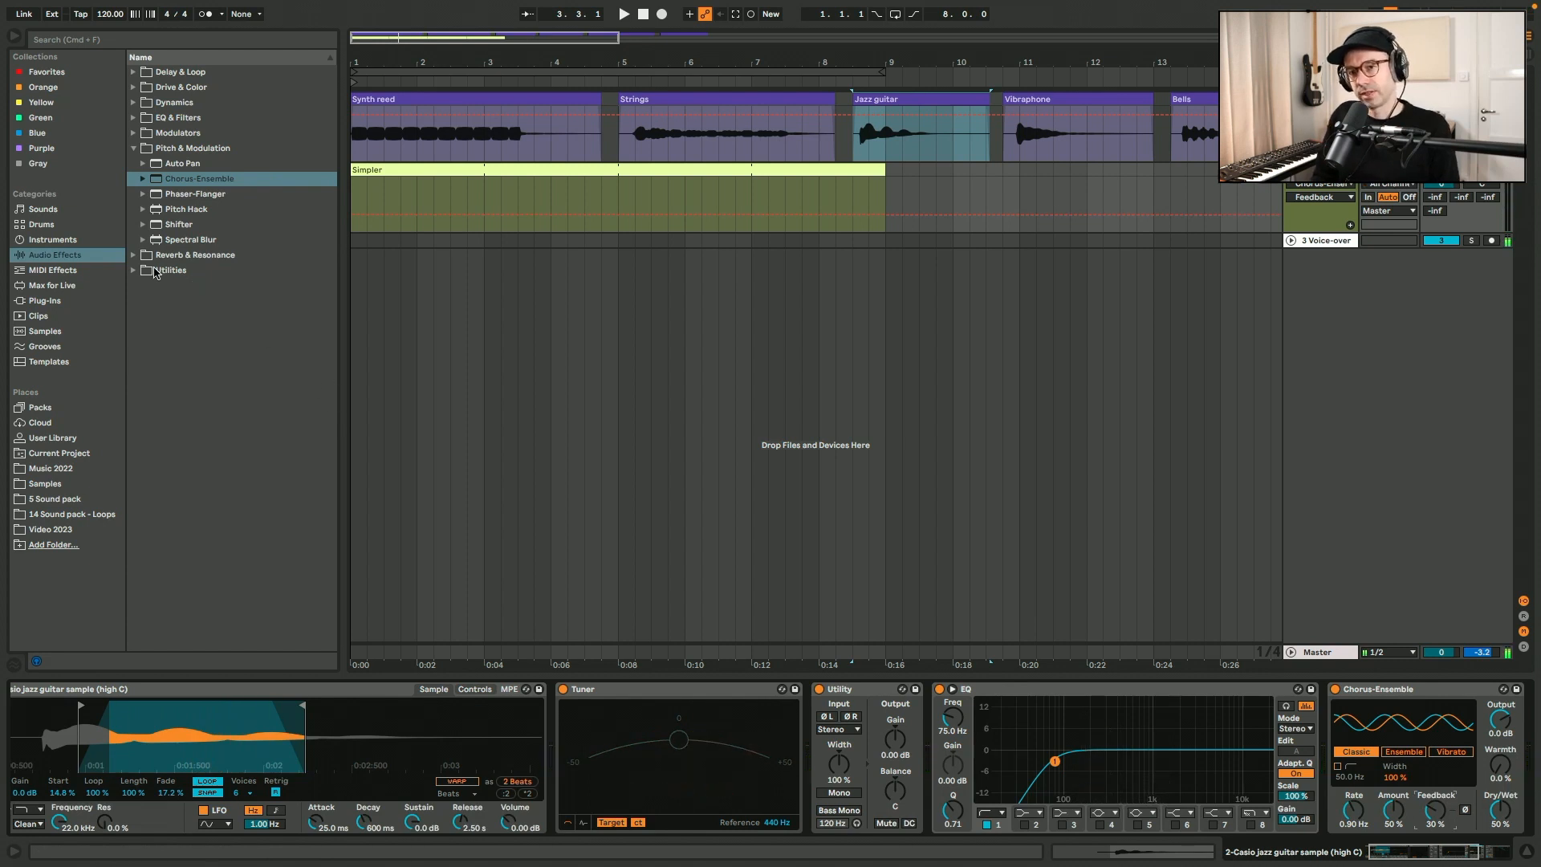
- Insert Erosion from the Drive & Color effects between the EQ and Chorus-Ensemble, and fold the Utility device
{"action": "left_click", "coordinate": [133, 118]}
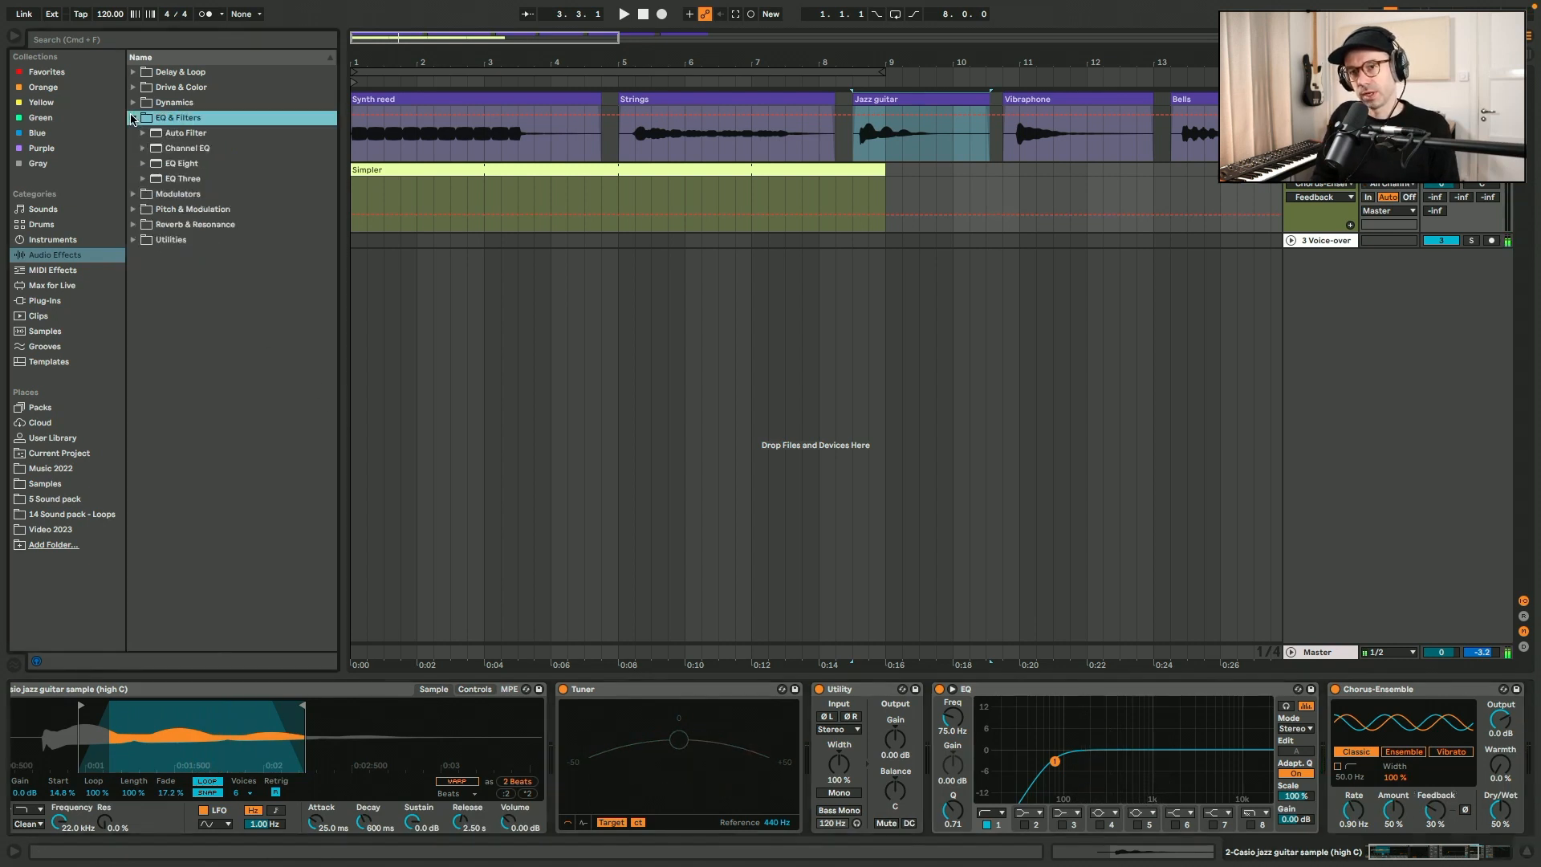
{"action": "left_click", "coordinate": [133, 103]}
{"action": "left_click", "coordinate": [133, 87]}
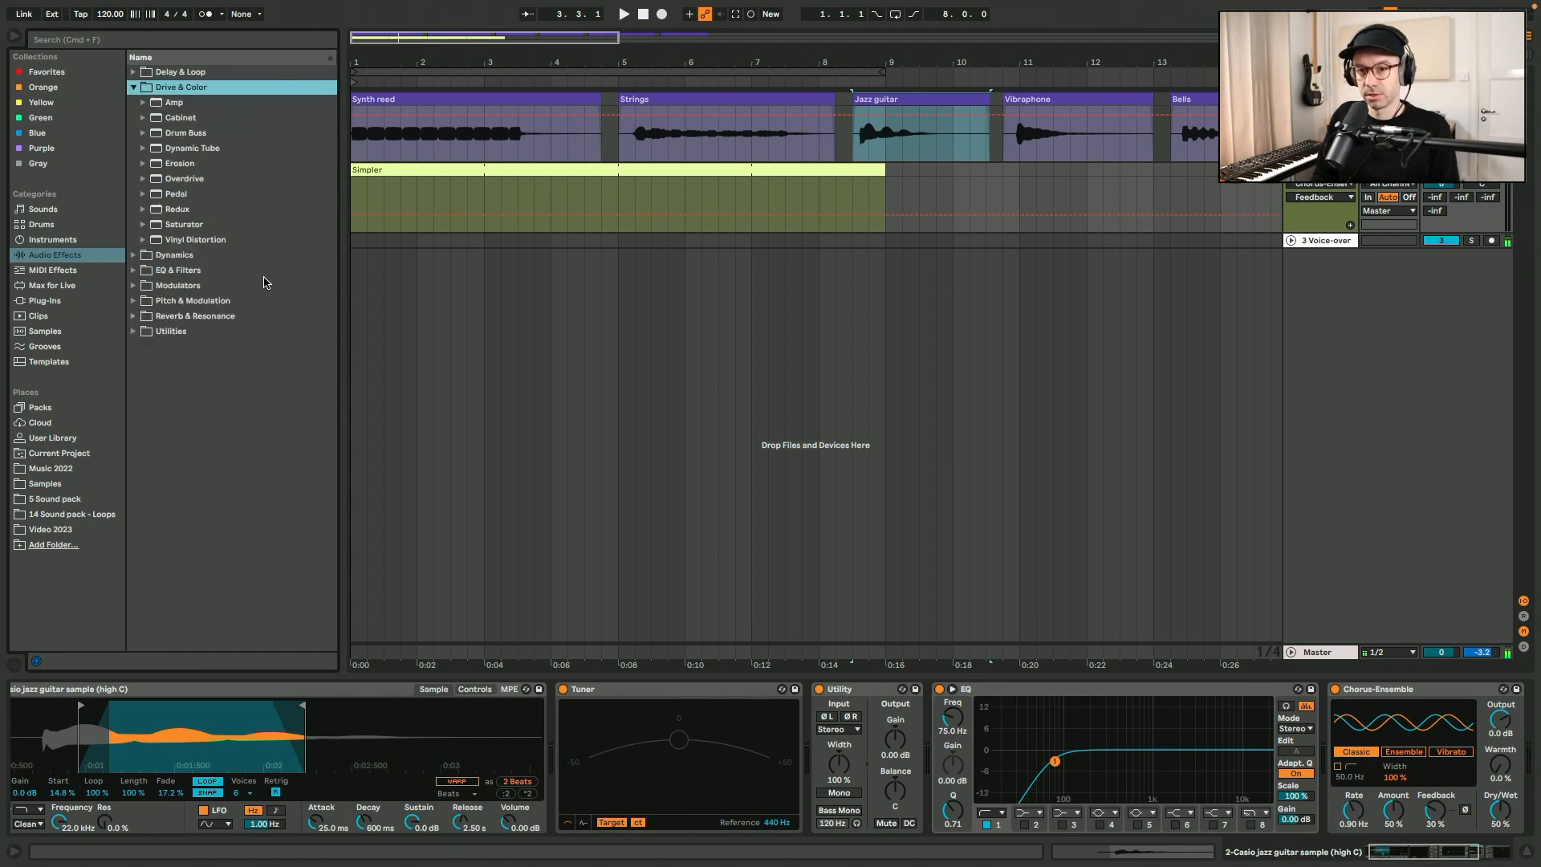
{"action": "left_click", "coordinate": [233, 782]}
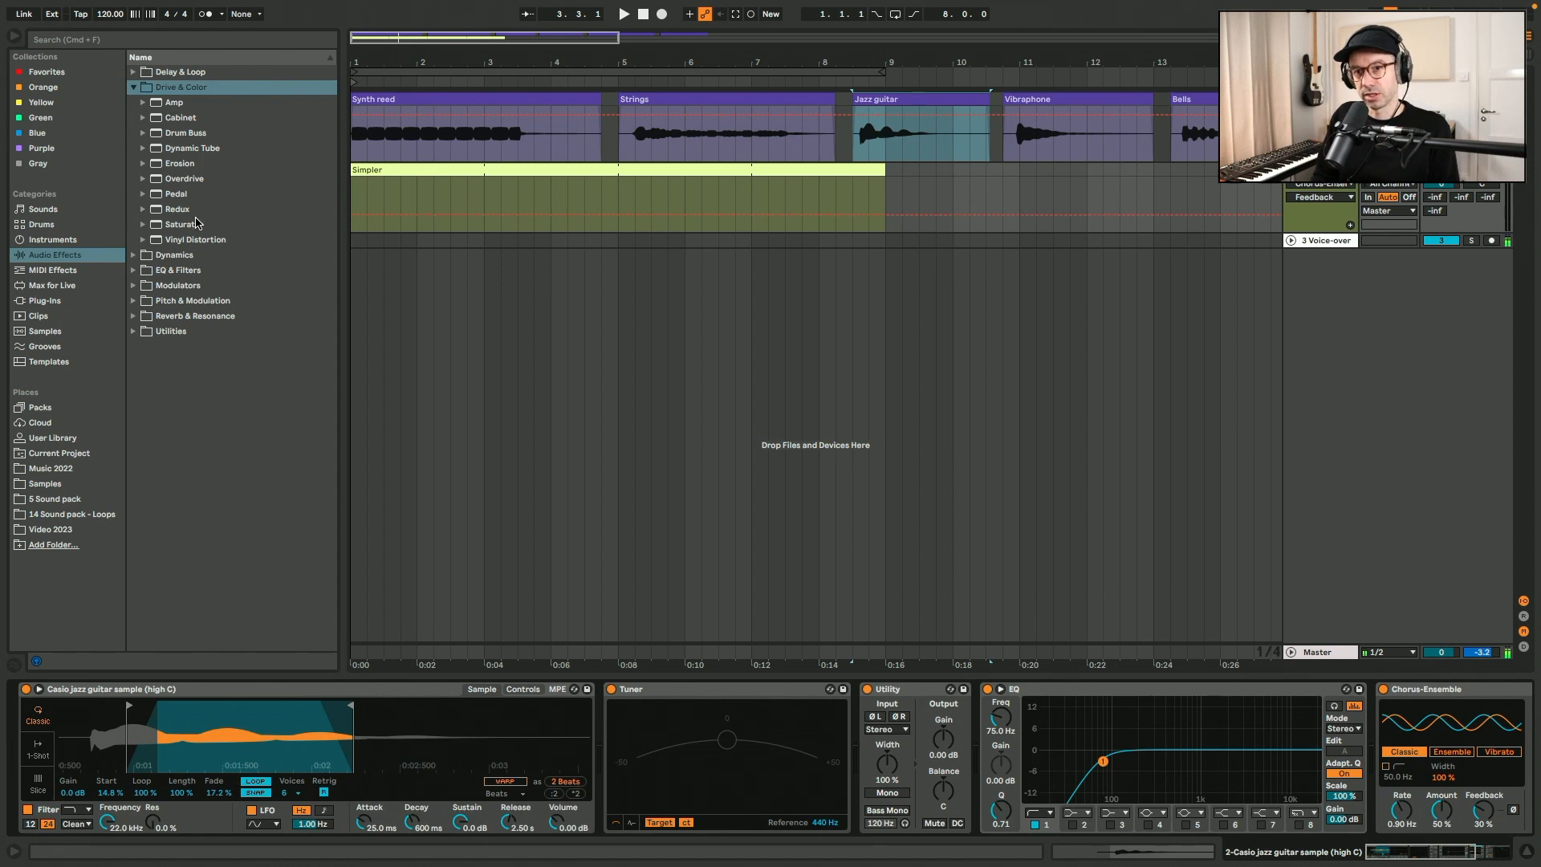
{"action": "left_click", "coordinate": [192, 166]}
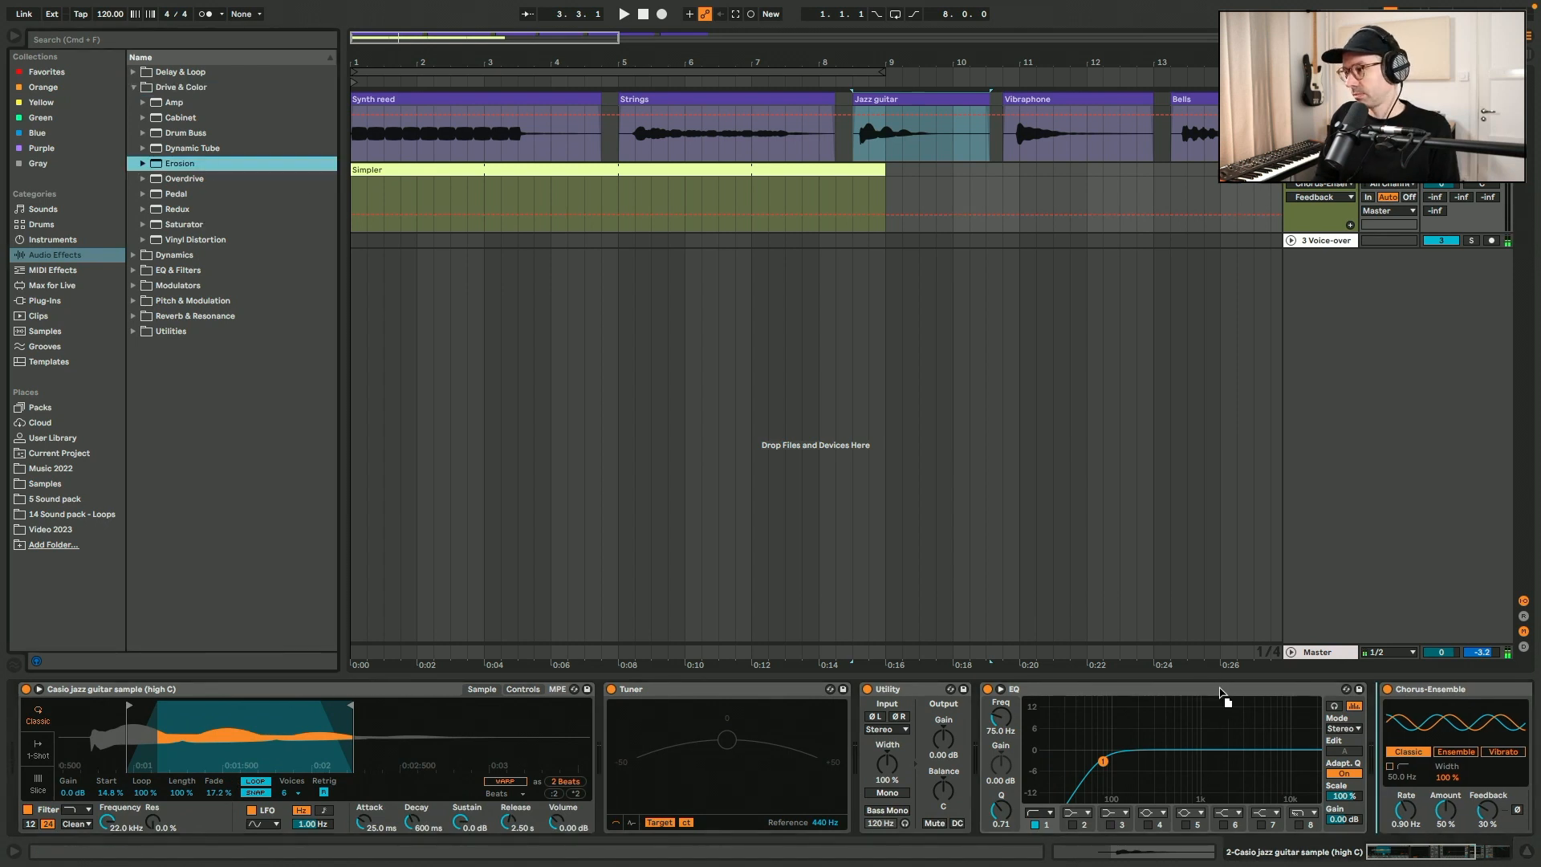
{"action": "left_click_drag", "start_coordinate": [1220, 692], "coordinate": [1221, 693]}
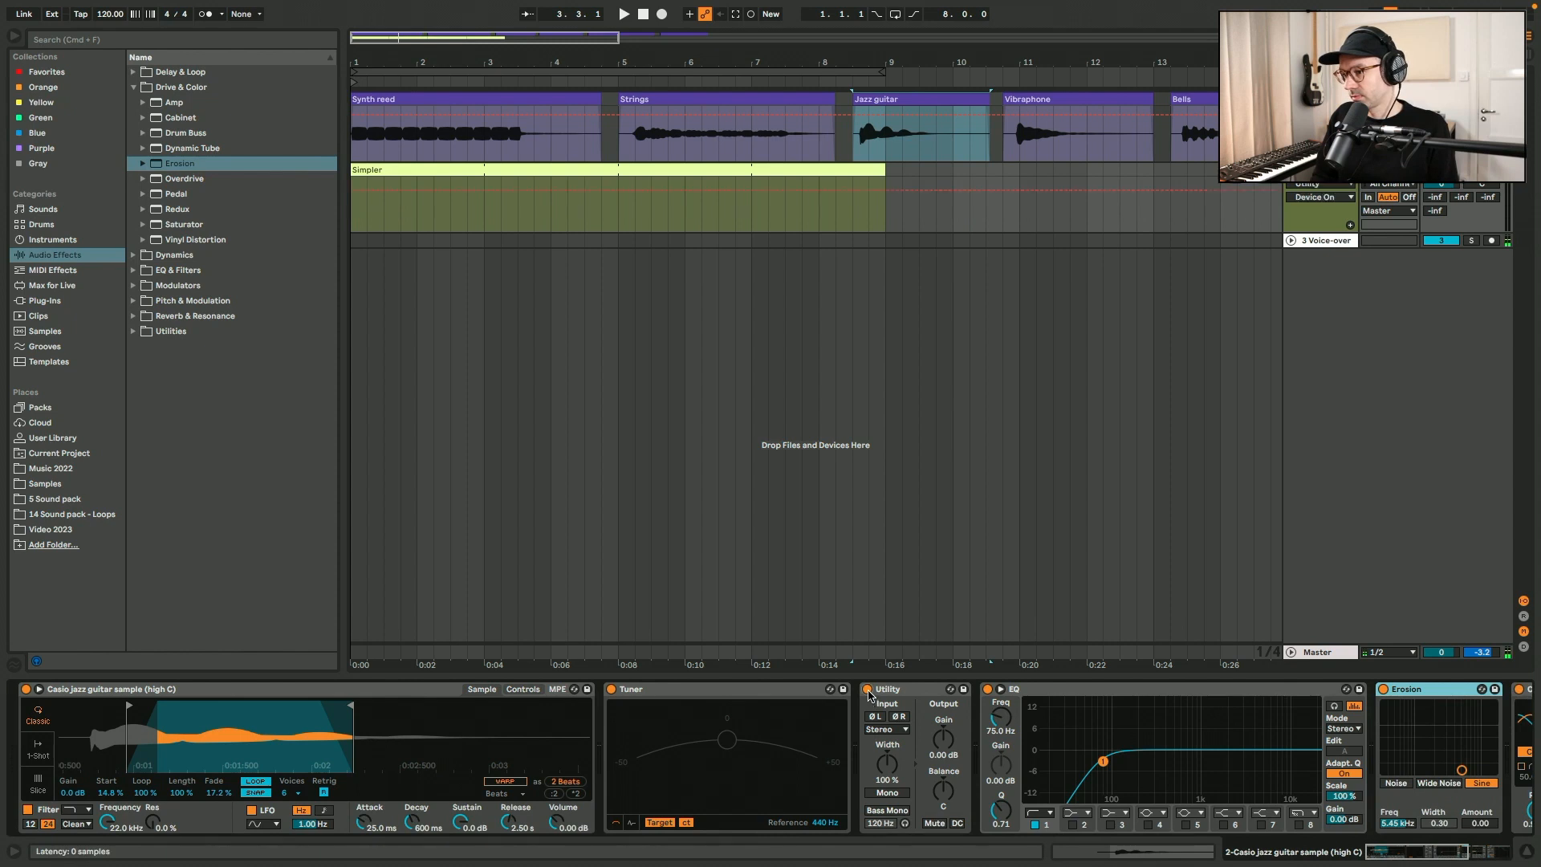
{"action": "double_click", "coordinate": [869, 692]}
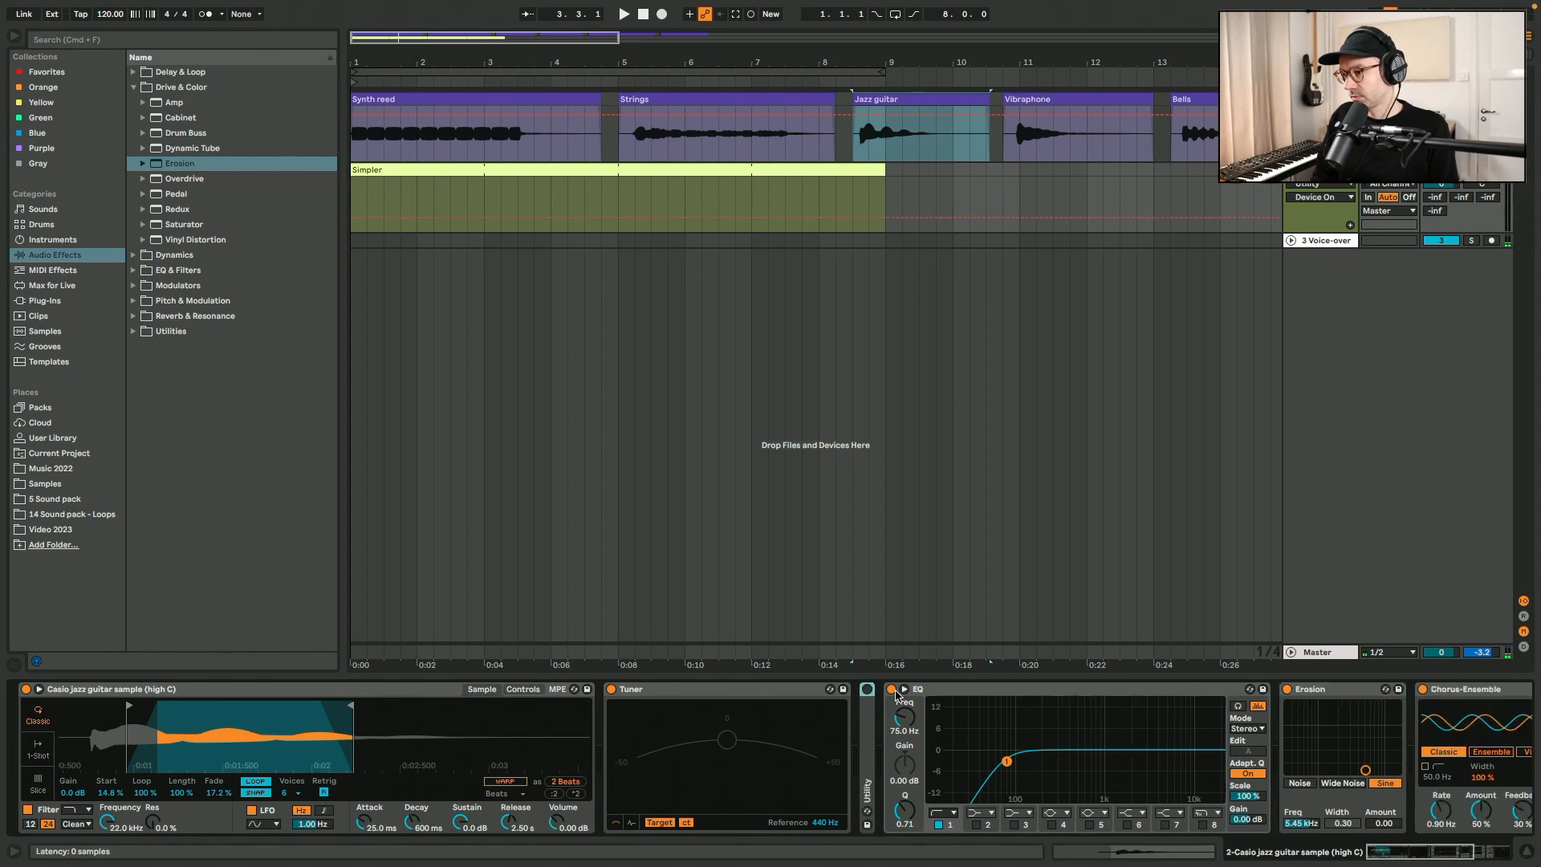
- Switch Erosion to Noise mode and set its frequency to 4.41 kHz, width to 0.46 and amount to 8.25
{"action": "left_click", "coordinate": [1300, 783]}
{"action": "left_click_drag", "start_coordinate": [1388, 827], "coordinate": [1389, 806]}
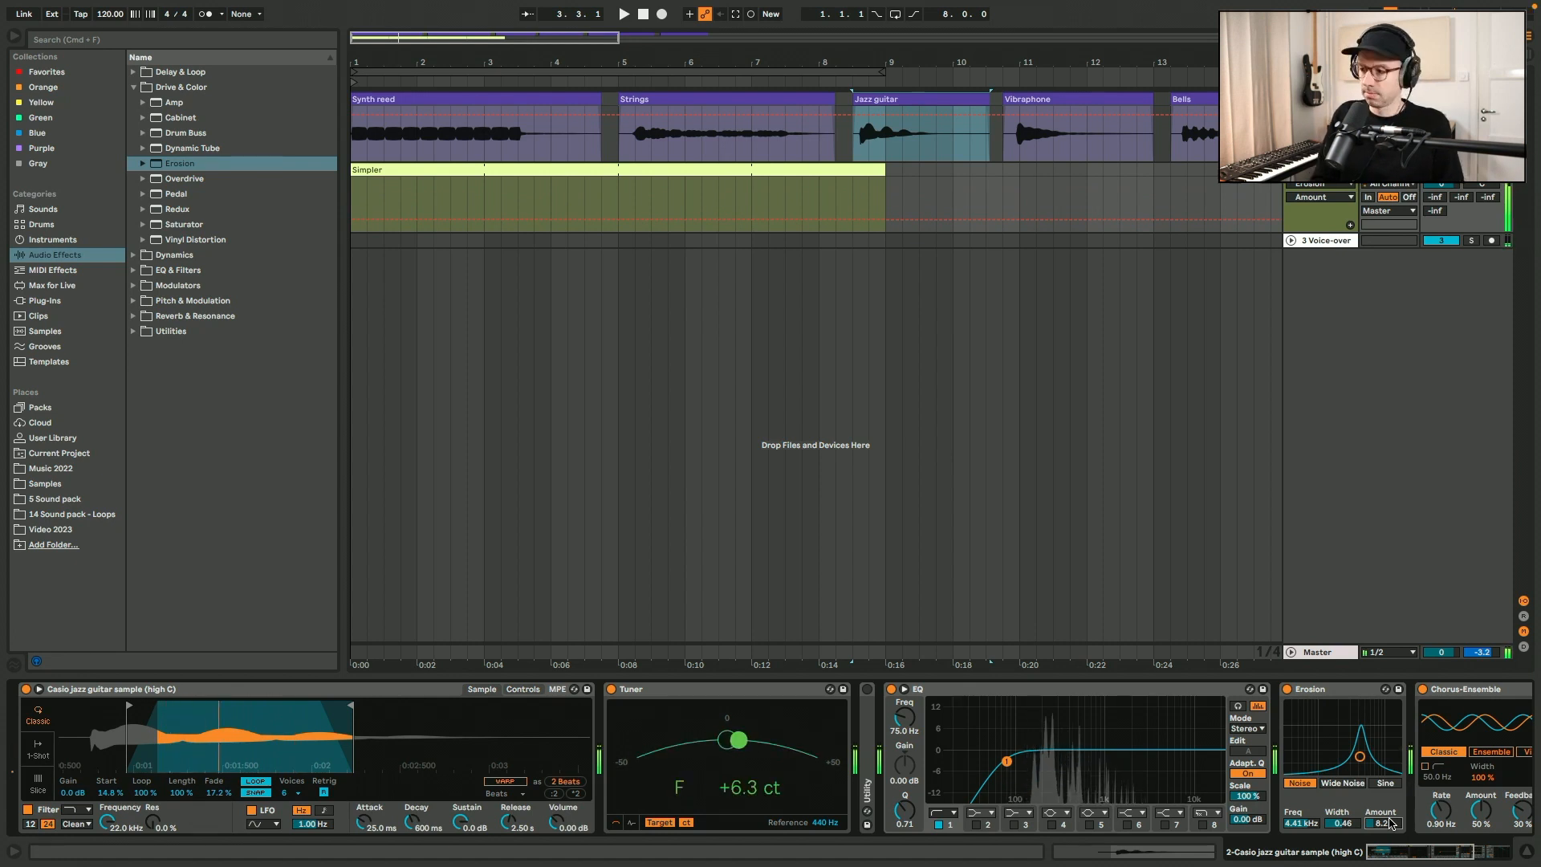
- Group all devices from Simpler through Chorus-Ensemble into one Instrument Rack, leaving Spectrum outside
{"action": "left_click", "coordinate": [336, 688]}
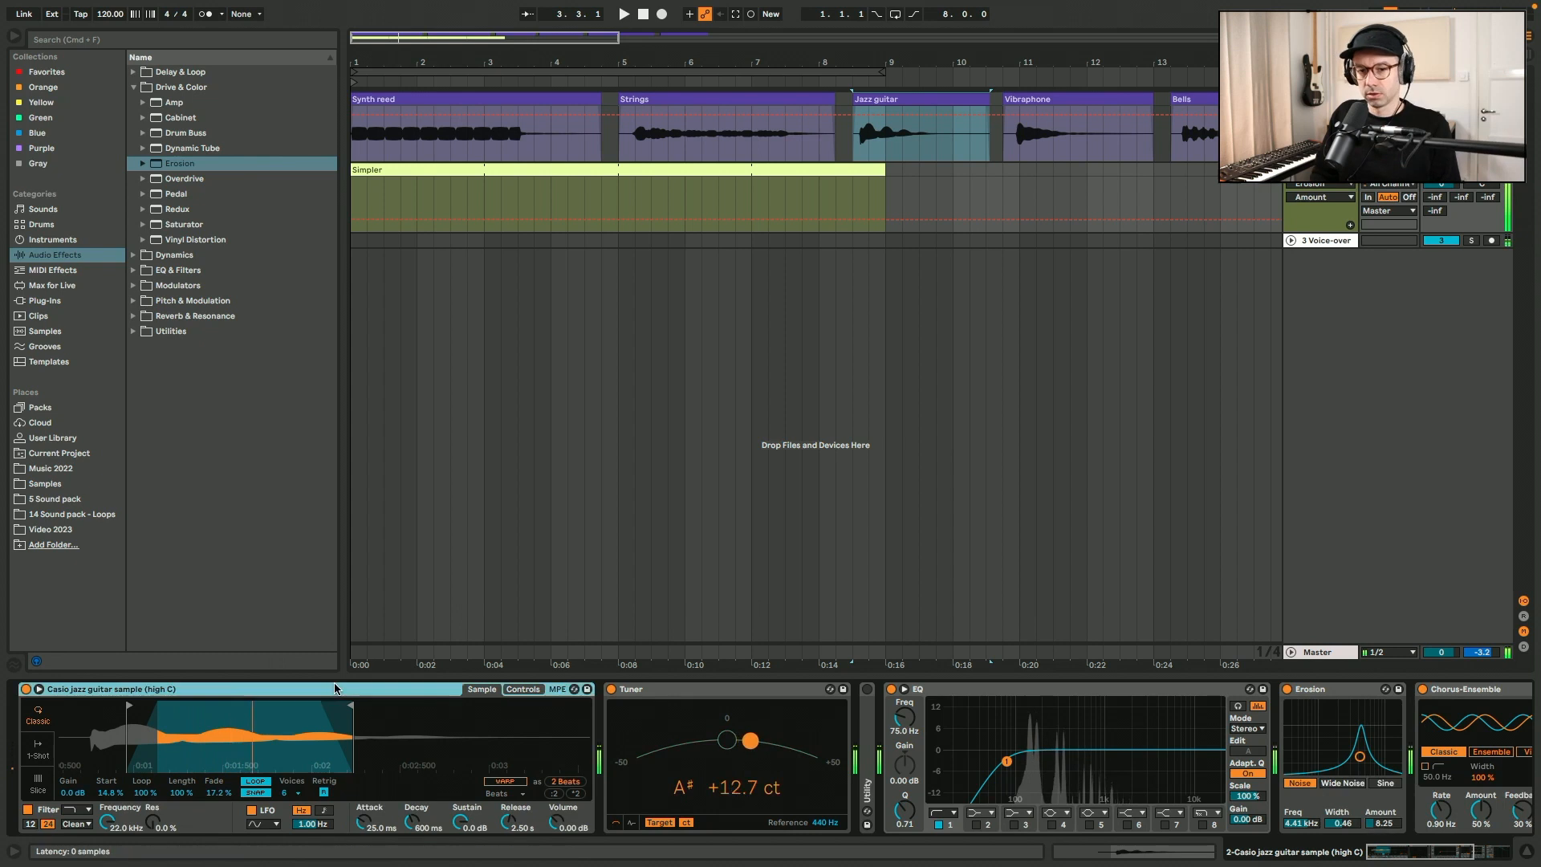
{"action": "key", "text": "shift+Right"}
{"action": "key", "text": "shift+Right"}
{"action": "key", "text": "shift+Right"}
{"action": "key", "text": "shift+Right"}
{"action": "key", "text": "shift+Right"}
{"action": "key", "text": "shift+Right"}
{"action": "key", "text": "shift+Left"}
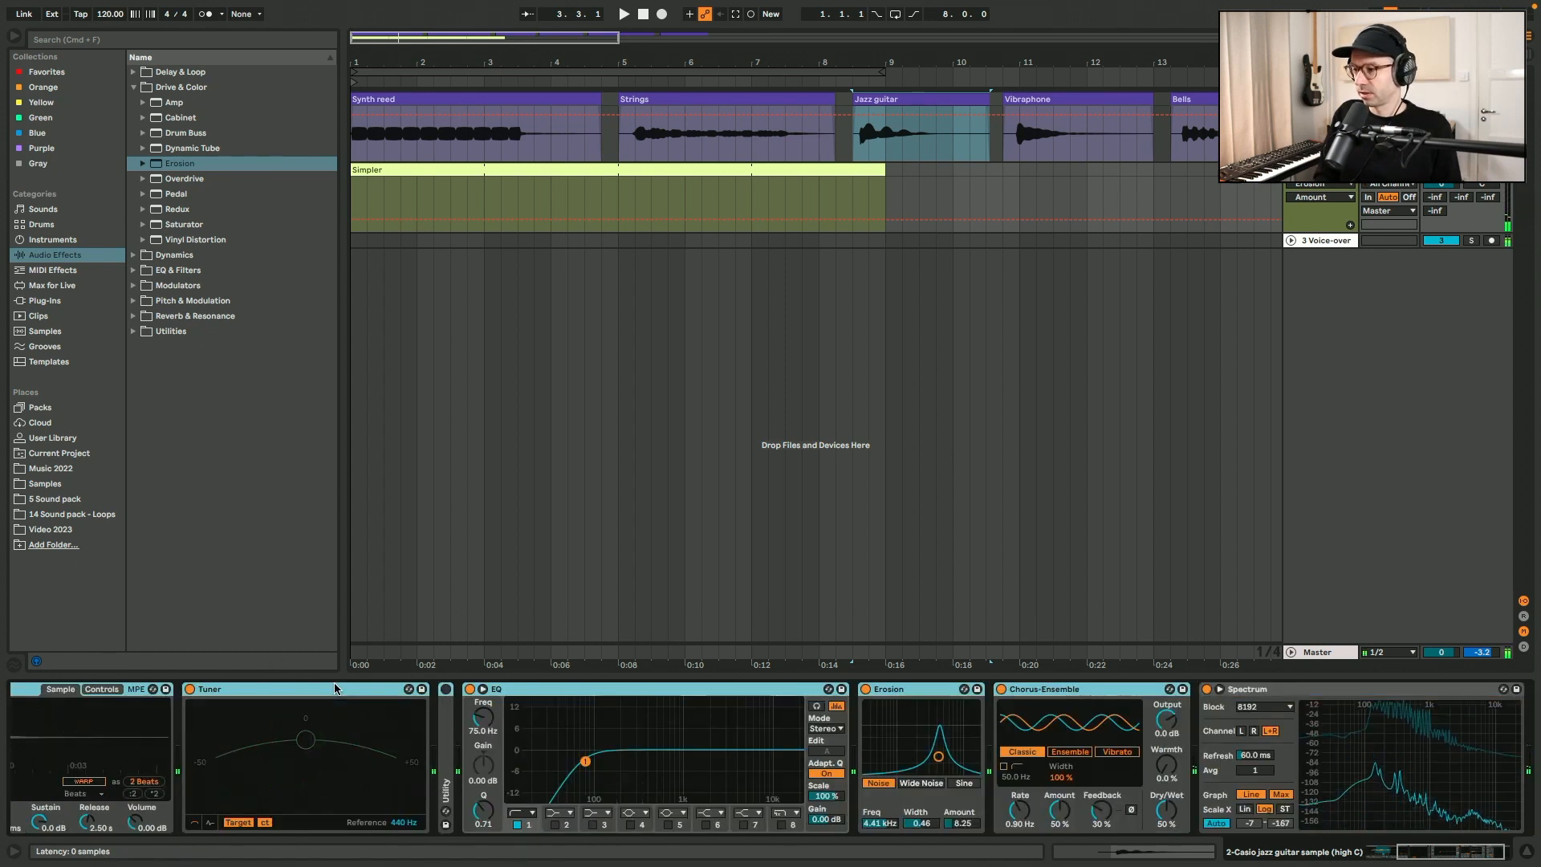
{"action": "key", "text": "super+g"}
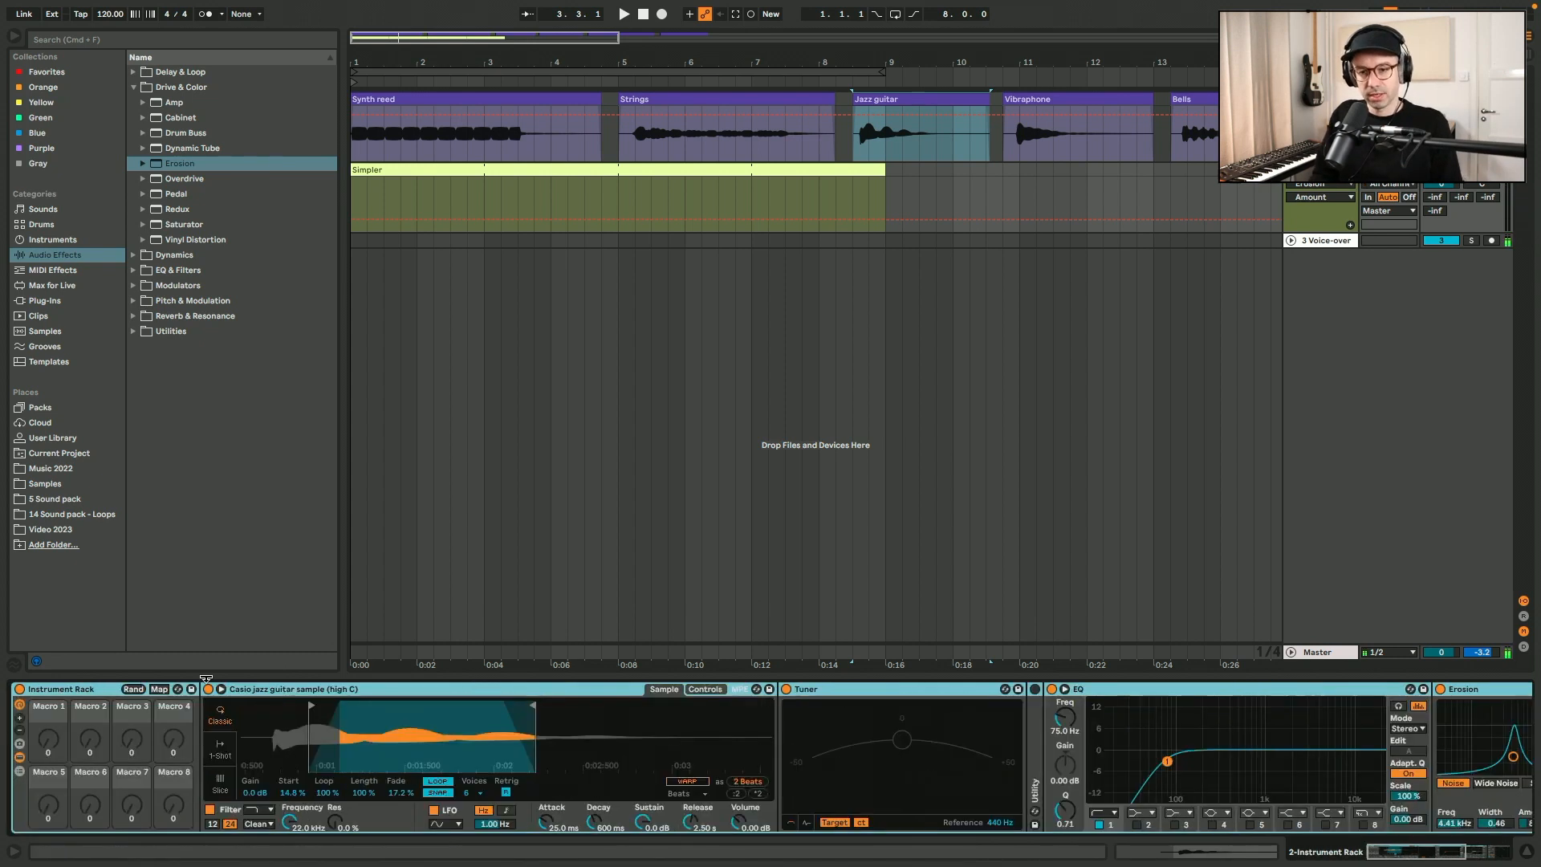
- Map Erosion's Amount to the rack's first macro, named "Erosion amount", with a maximum of 50
{"action": "left_click", "coordinate": [159, 689]}
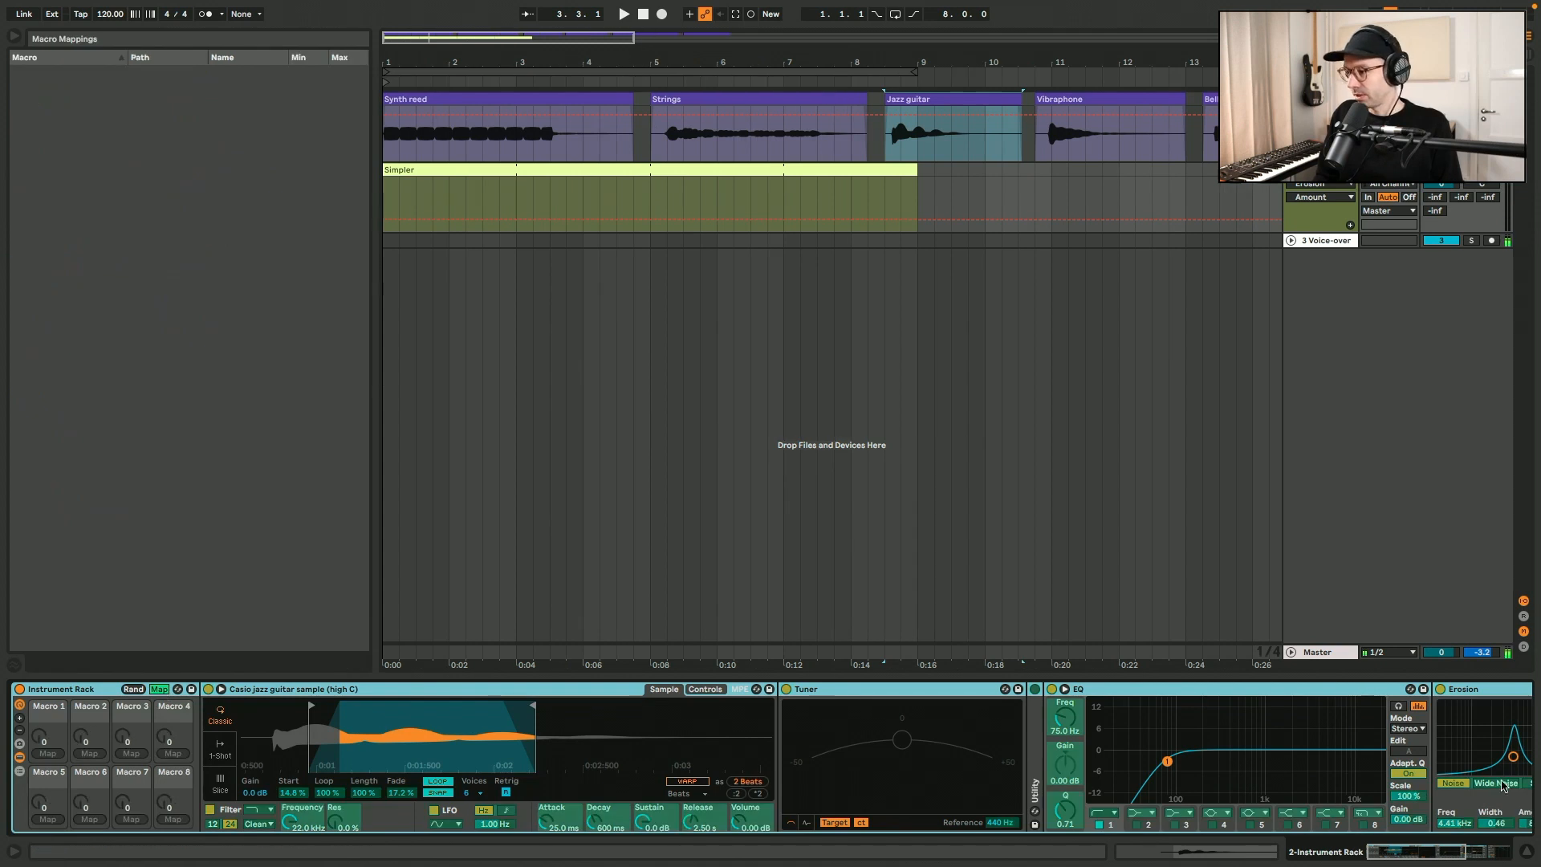
{"action": "scroll", "coordinate": [1445, 766], "scroll_direction": "right", "scroll_amount": 2}
{"action": "left_click", "coordinate": [1460, 824]}
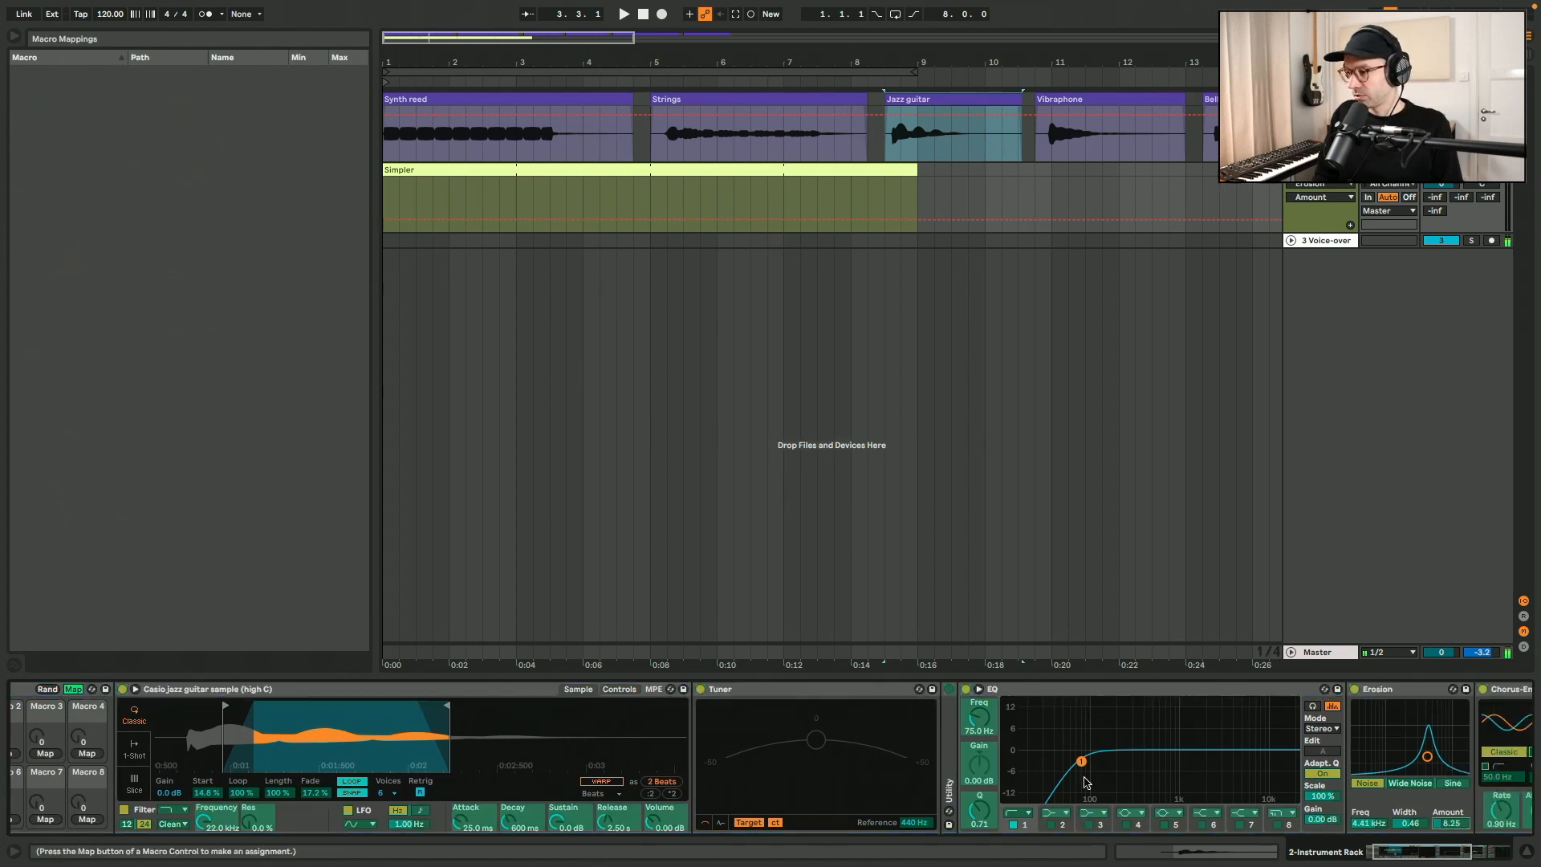
{"action": "scroll", "coordinate": [1085, 777], "scroll_direction": "left", "scroll_amount": 3}
{"action": "left_click", "coordinate": [54, 753]}
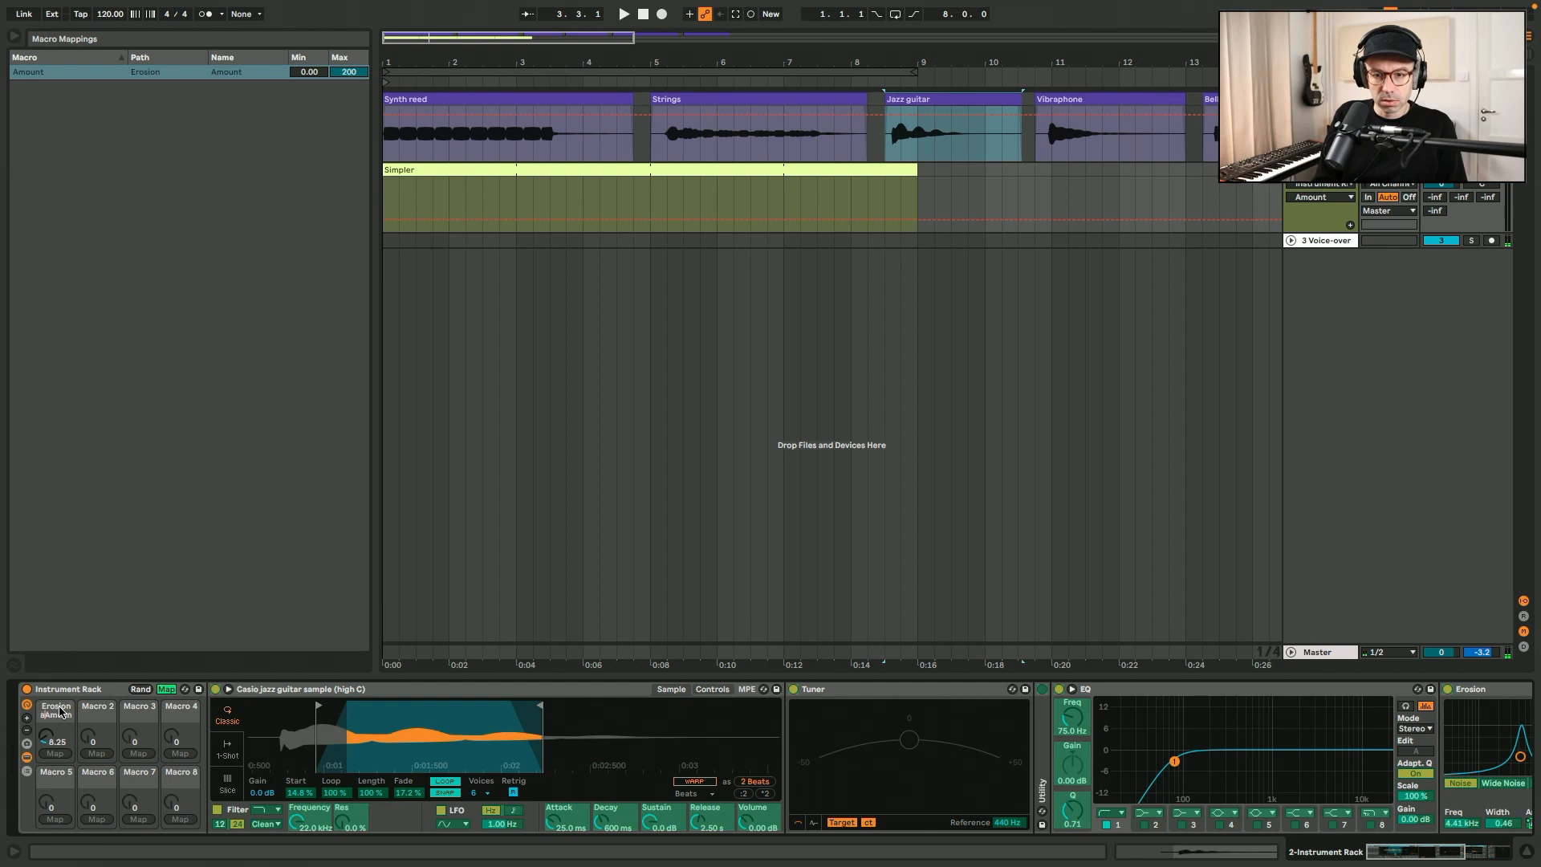
{"action": "key", "text": "Return"}
{"action": "left_click", "coordinate": [359, 74]}
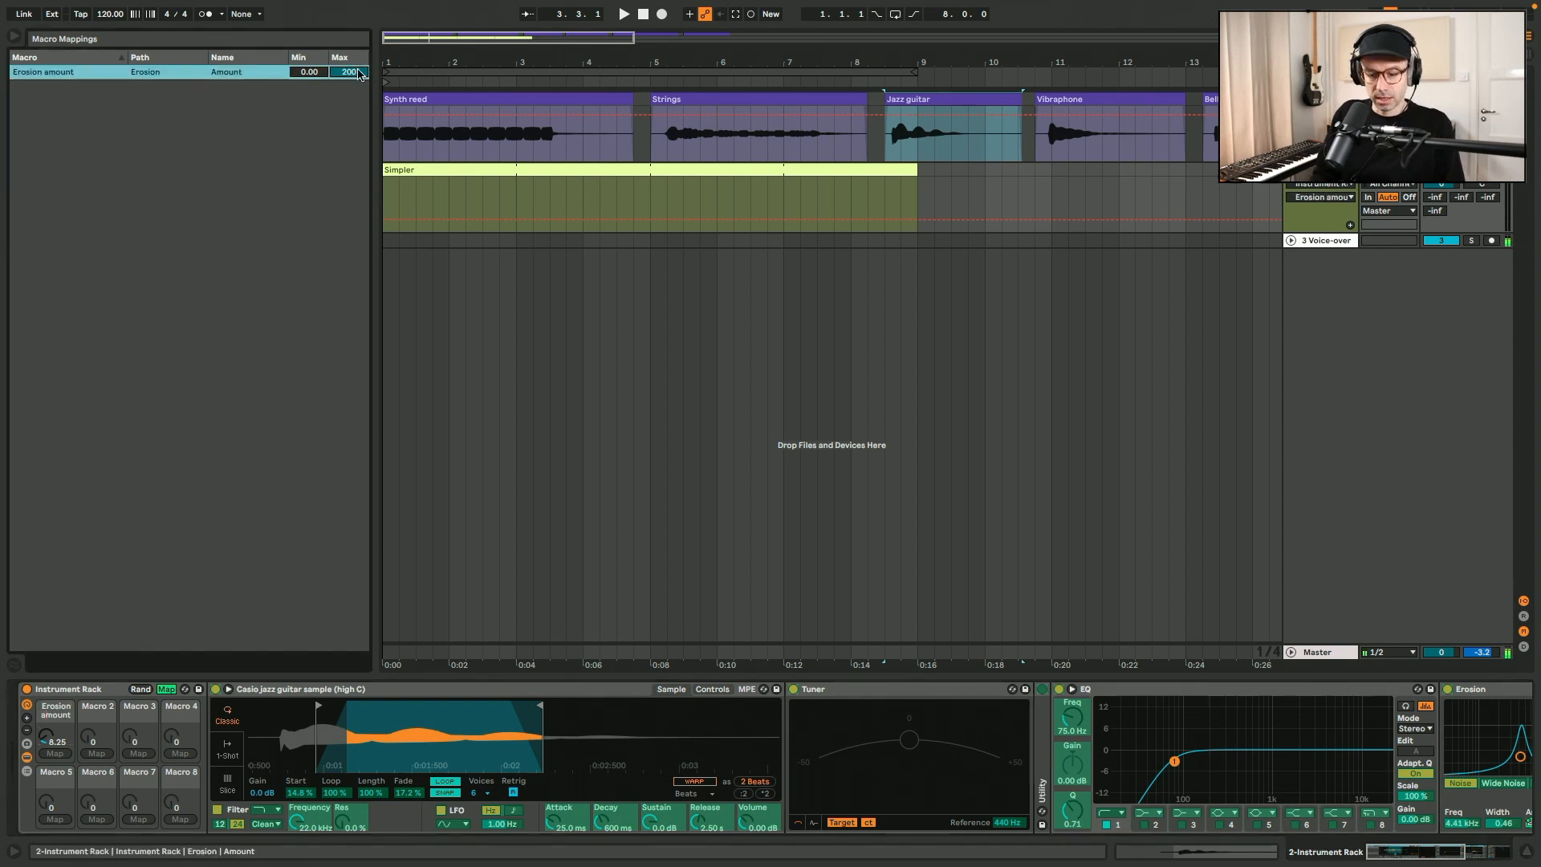
{"action": "left_click", "coordinate": [166, 689]}
- Audition the Erosion amount macro at settings from 0 up to 50 and settle it at 7
{"action": "scroll", "coordinate": [403, 726], "scroll_direction": "right", "scroll_amount": 5}
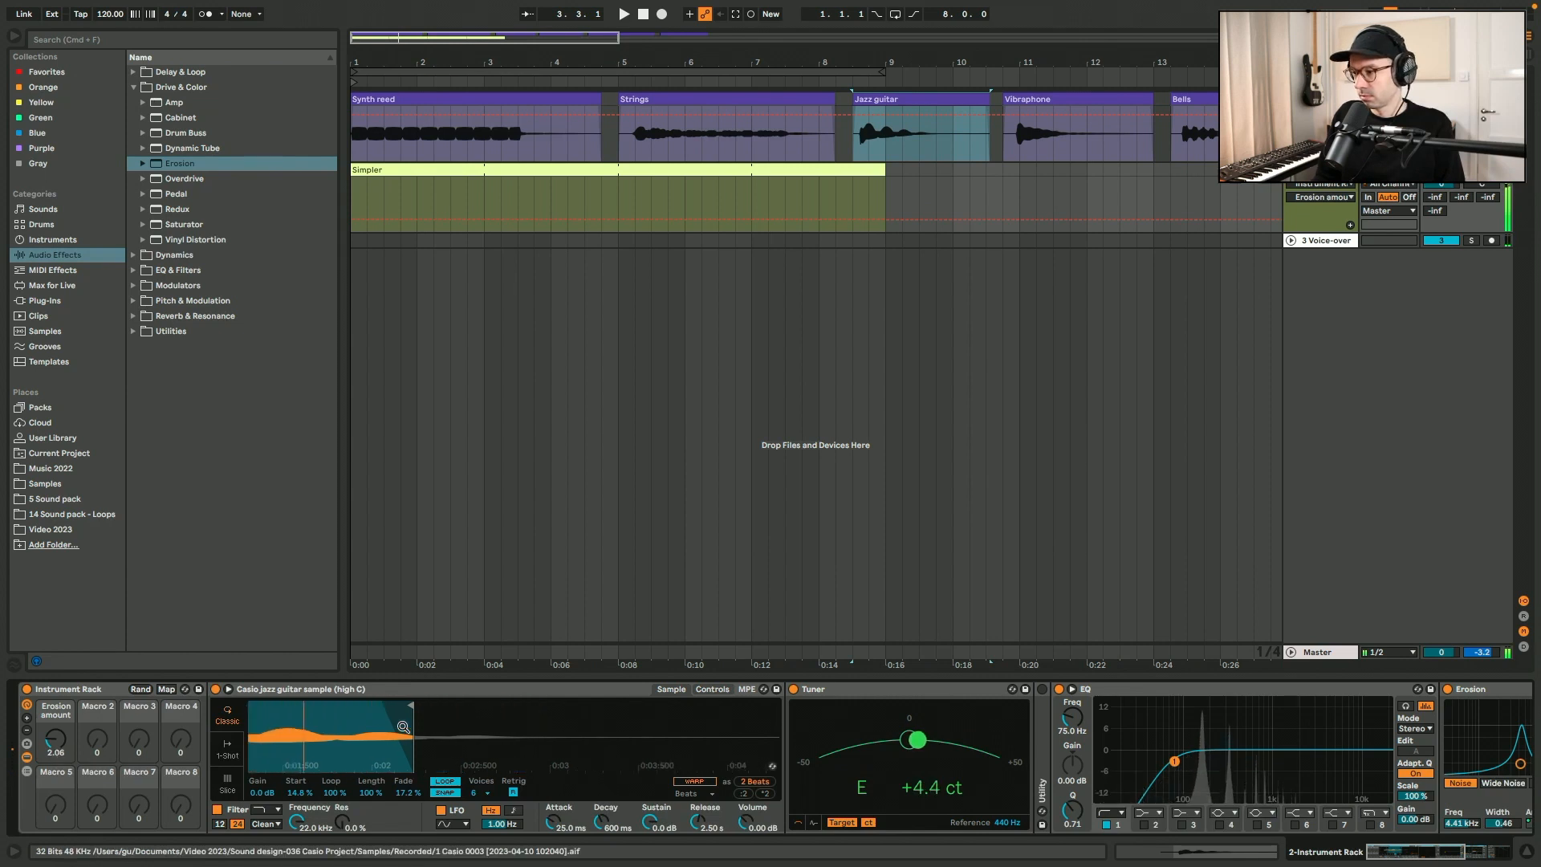
{"action": "scroll", "coordinate": [403, 726], "scroll_direction": "left", "scroll_amount": 6}
{"action": "scroll", "coordinate": [1067, 739], "scroll_direction": "right", "scroll_amount": 5}
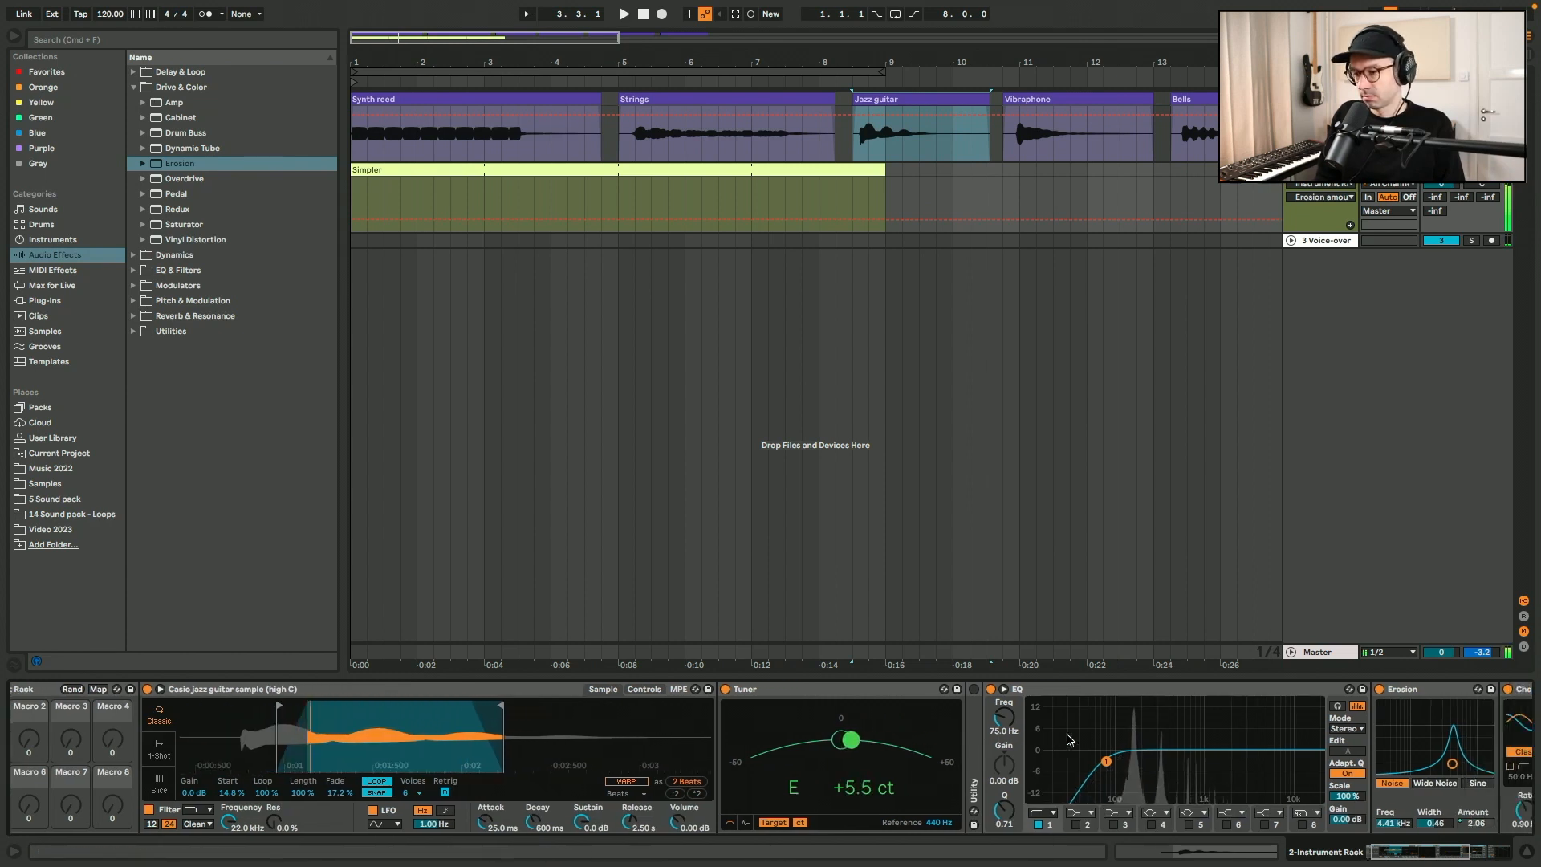
{"action": "scroll", "coordinate": [1068, 739], "scroll_direction": "left", "scroll_amount": 1}
{"action": "scroll", "coordinate": [1068, 739], "scroll_direction": "left", "scroll_amount": 4}
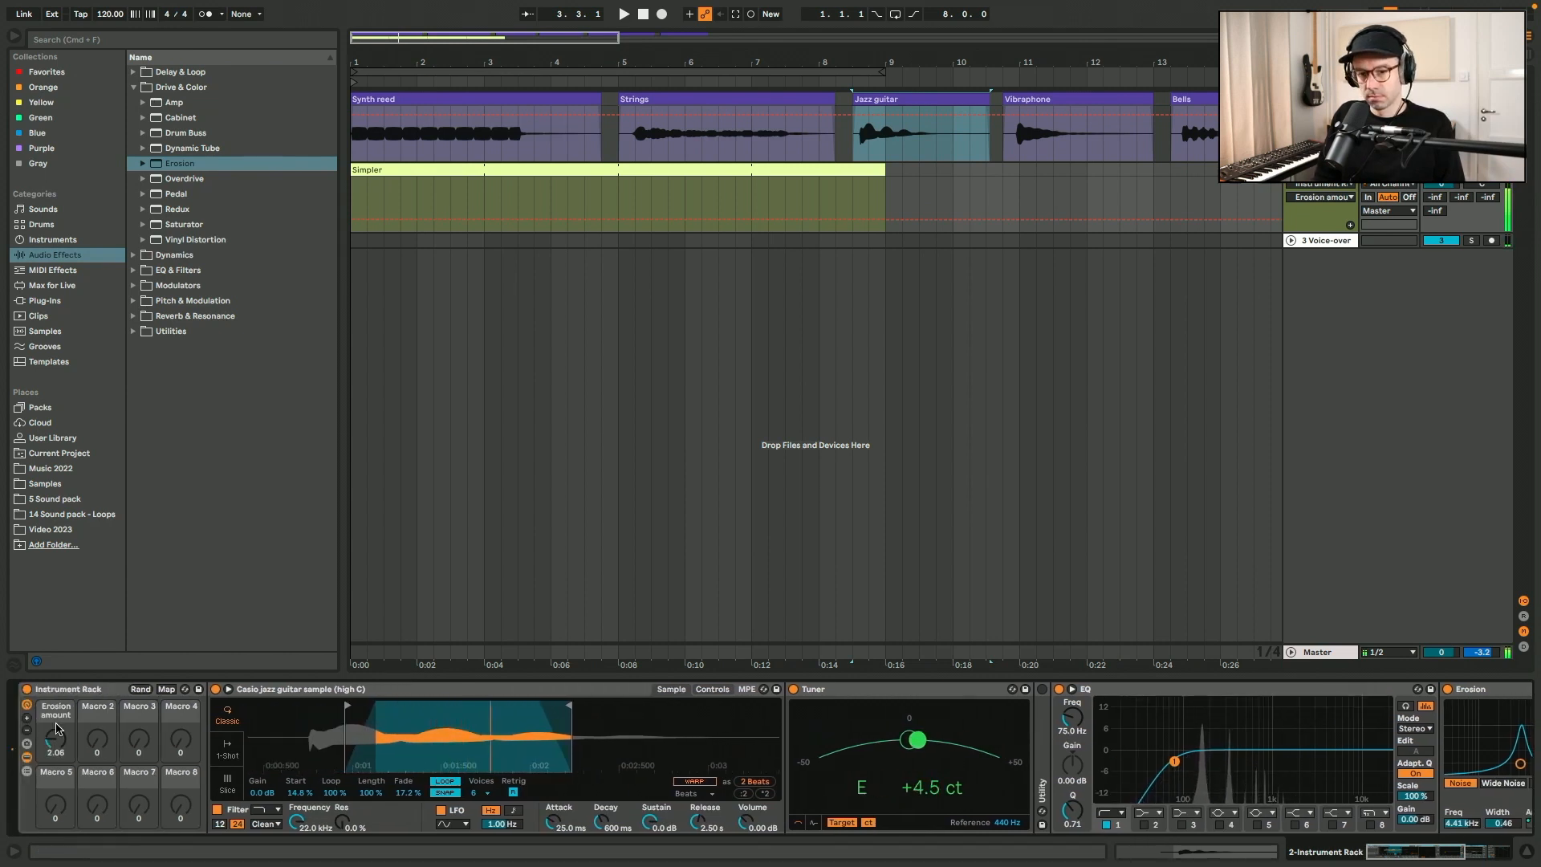
{"action": "left_click_drag", "start_coordinate": [56, 728], "coordinate": [56, 671]}
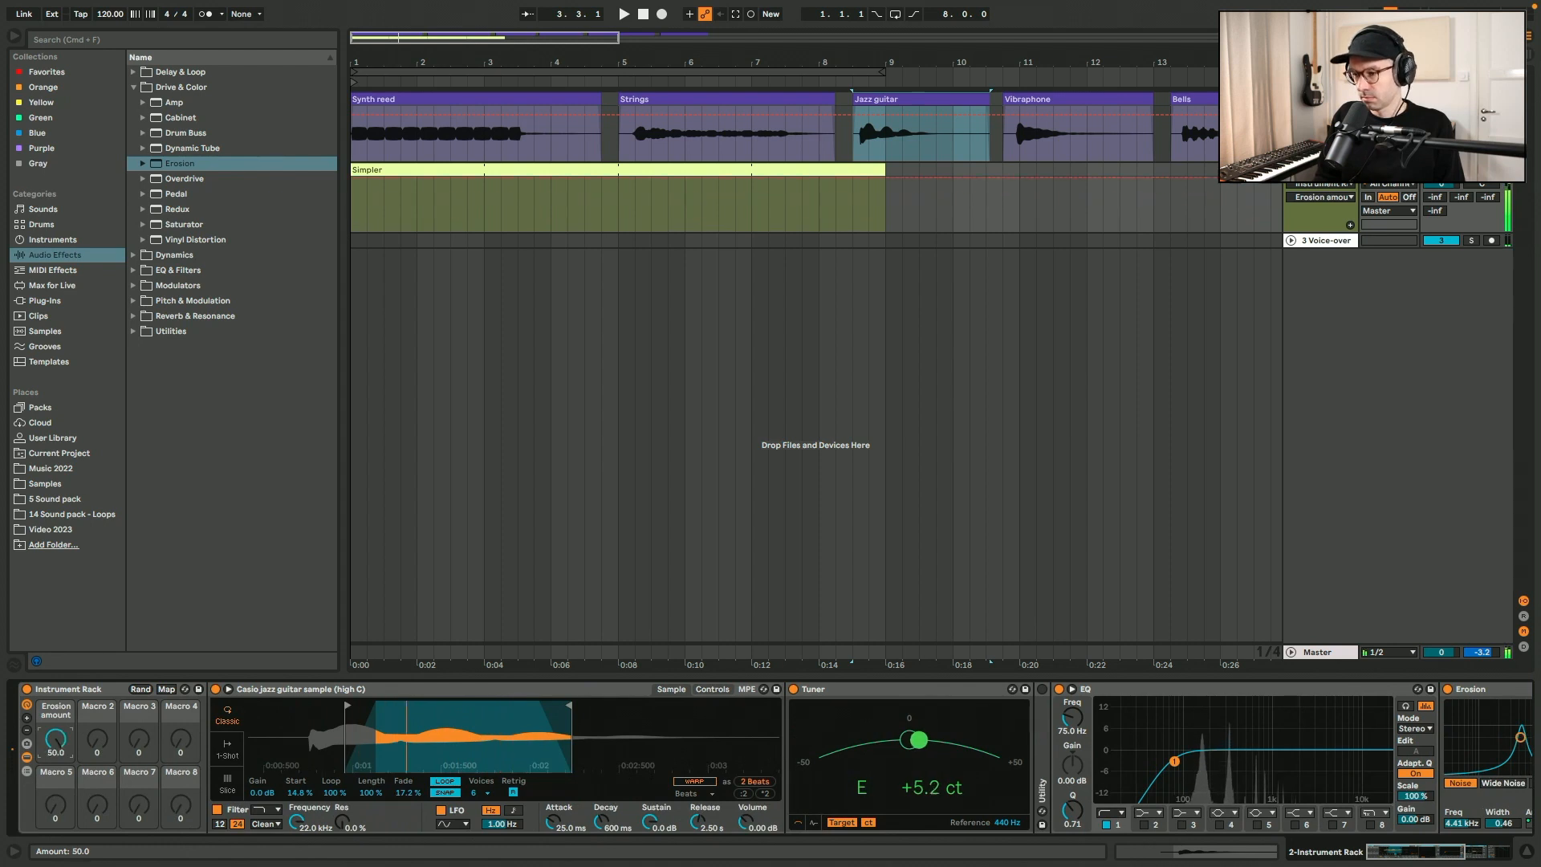
{"action": "left_click_drag", "start_coordinate": [56, 739], "coordinate": [57, 763]}
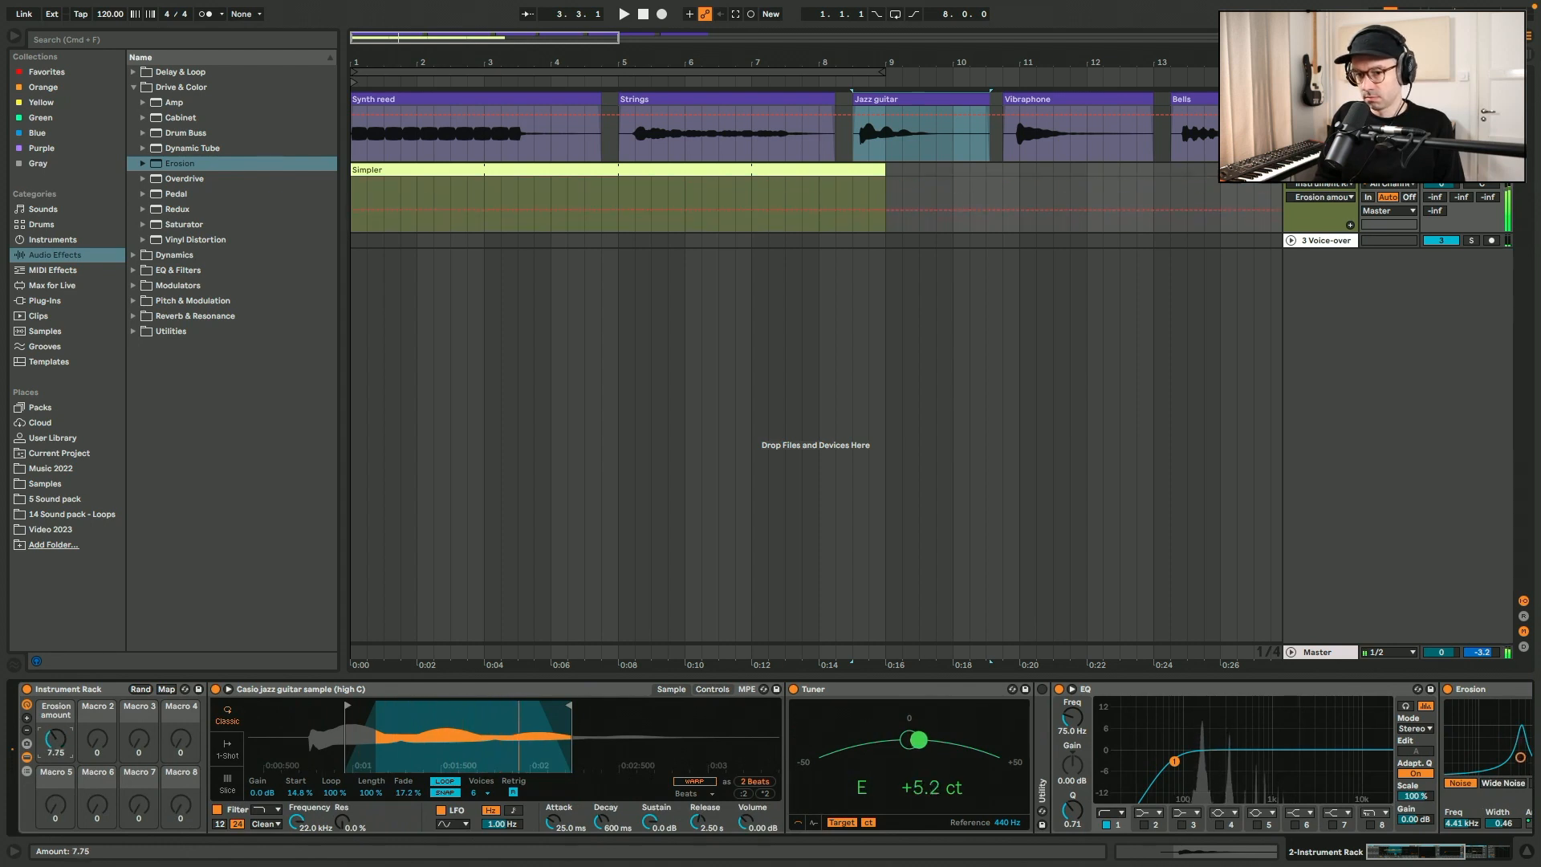
{"action": "type", "text": "7"}
{"action": "key", "text": "Return"}
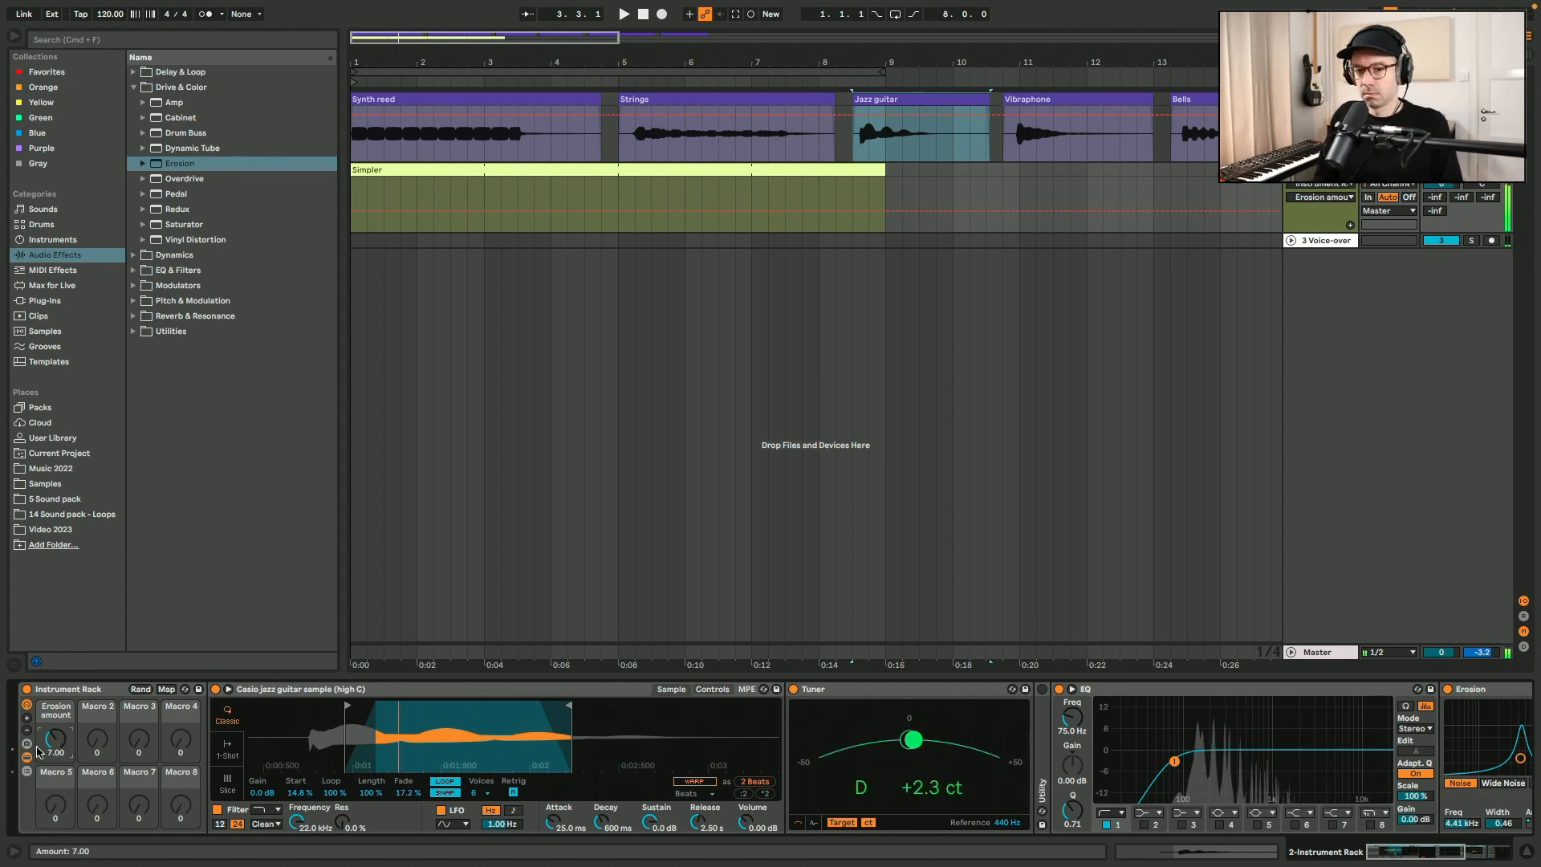
{"action": "type", "text": "6"}
{"action": "key", "text": "Return"}
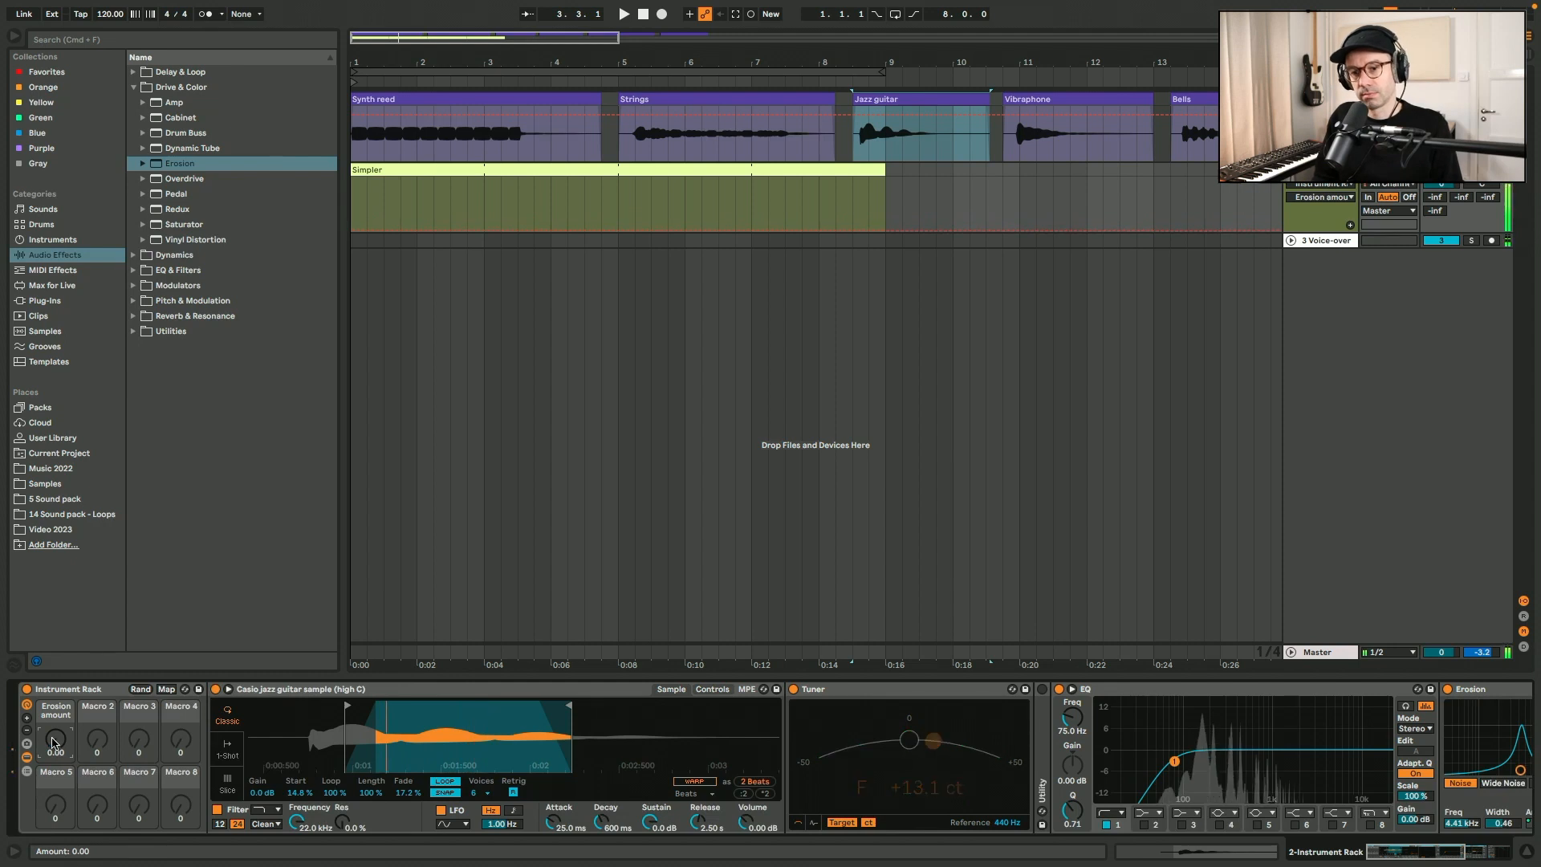
{"action": "left_click_drag", "start_coordinate": [55, 738], "coordinate": [55, 691]}
{"action": "left_click_drag", "start_coordinate": [53, 743], "coordinate": [52, 734]}
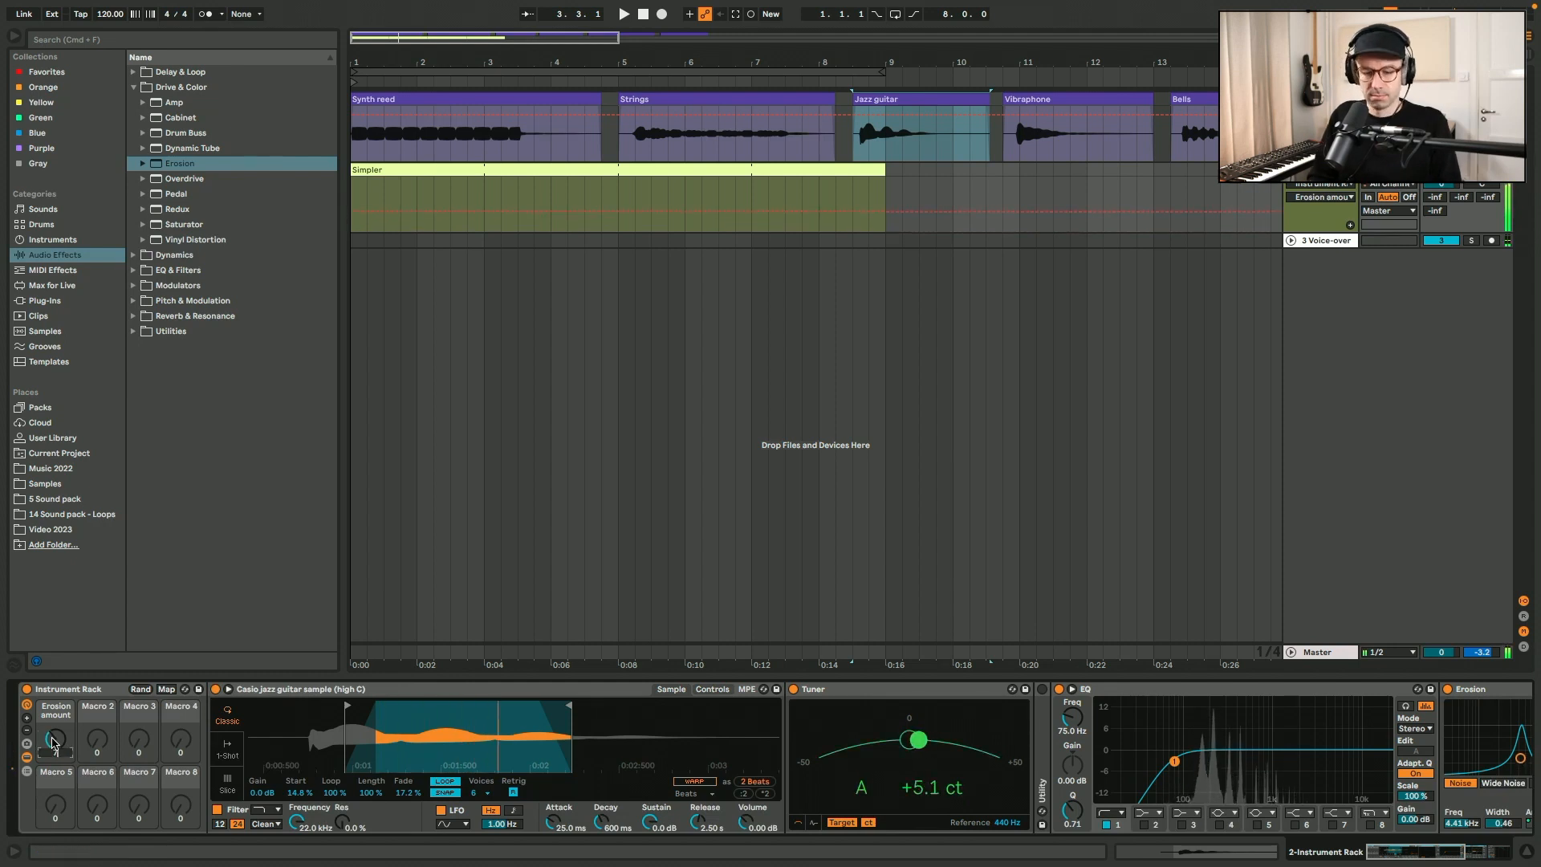
- Add Reverb from the Reverb & Resonance effects directly after Chorus-Ensemble in the rack
{"action": "left_click", "coordinate": [134, 317]}
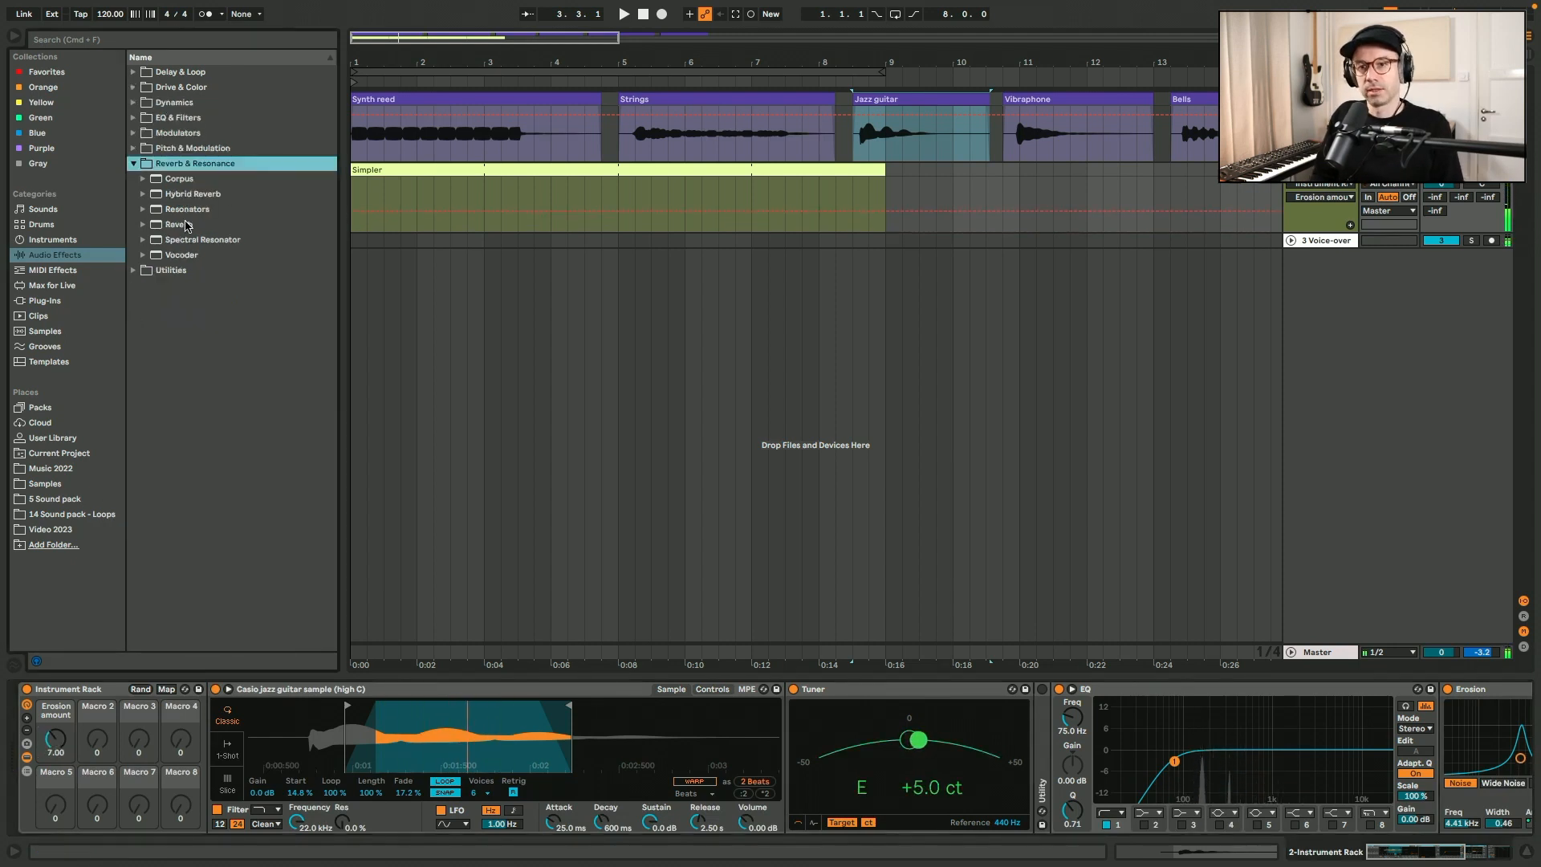
{"action": "left_click", "coordinate": [178, 225]}
{"action": "scroll", "coordinate": [1368, 737], "scroll_direction": "right", "scroll_amount": 10}
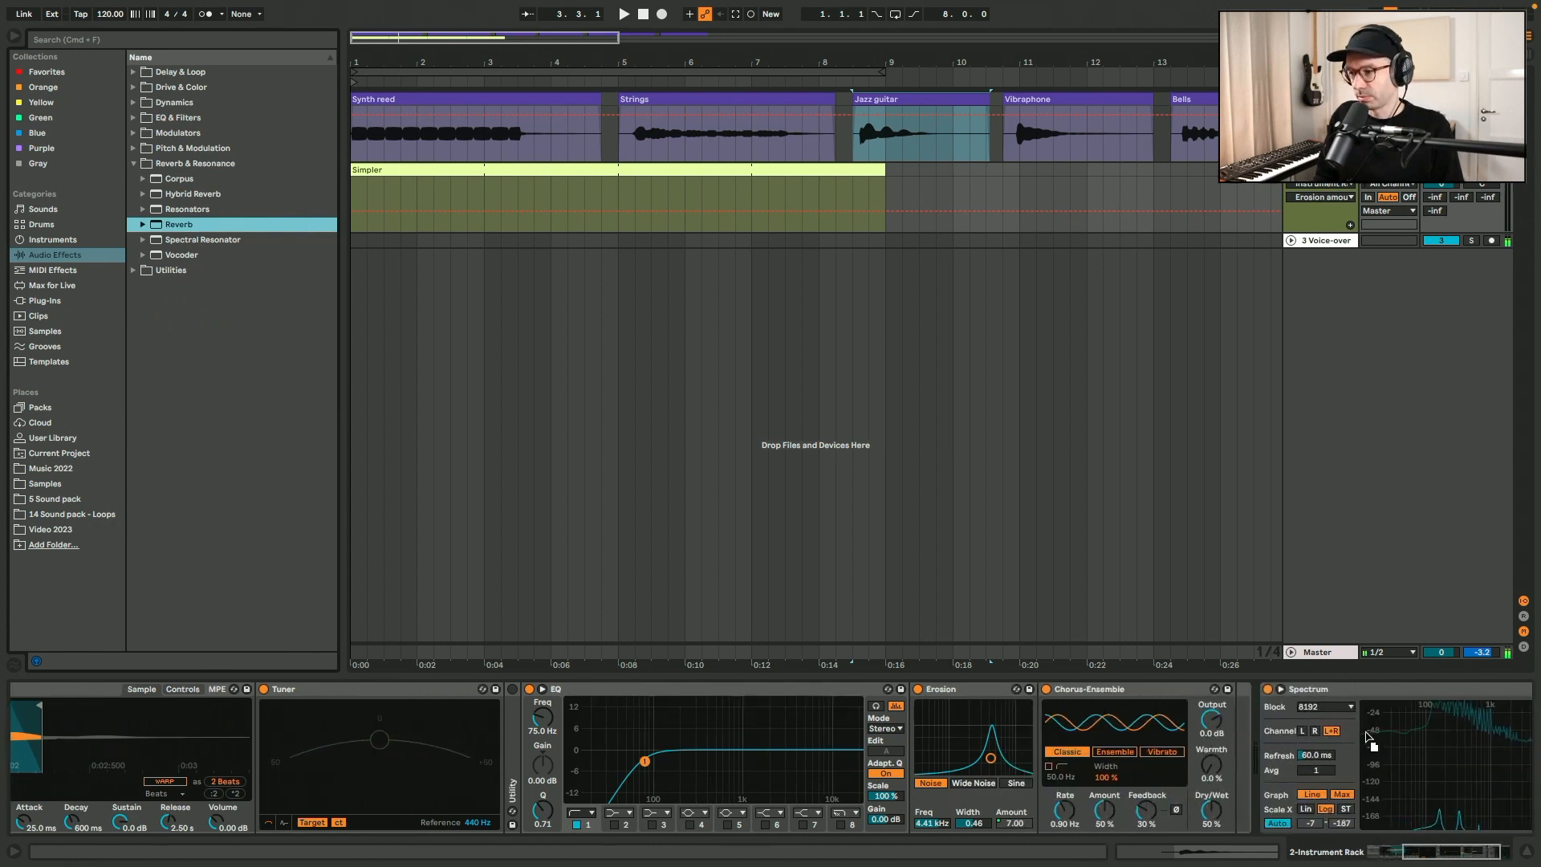
{"action": "key", "text": "Return"}
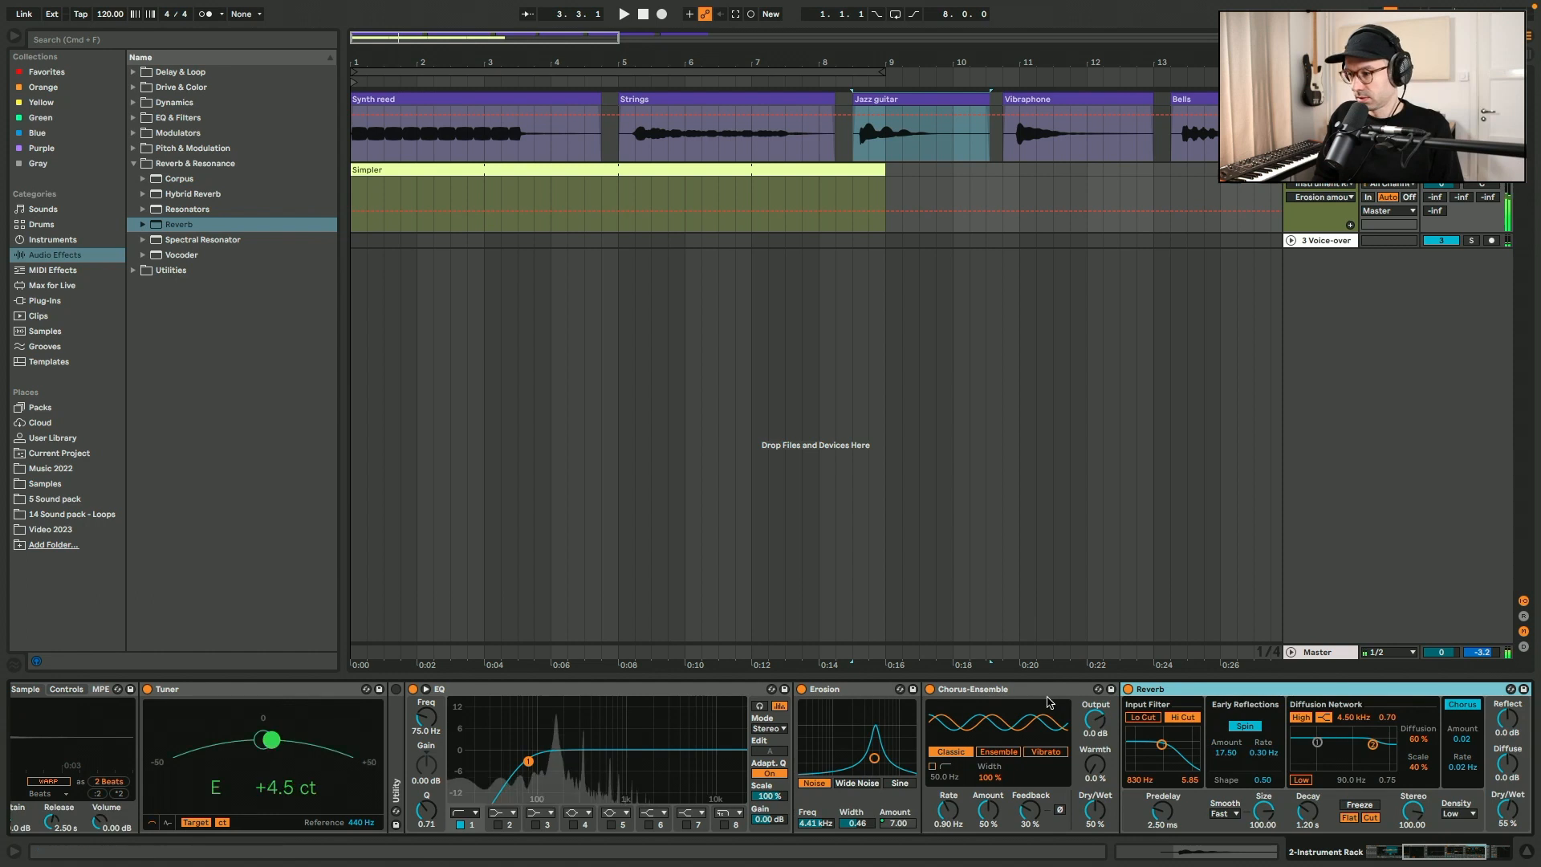
- Set the Reverb's decay to 2.40 s and its density to High
{"action": "left_click_drag", "start_coordinate": [1307, 813], "coordinate": [1307, 795]}
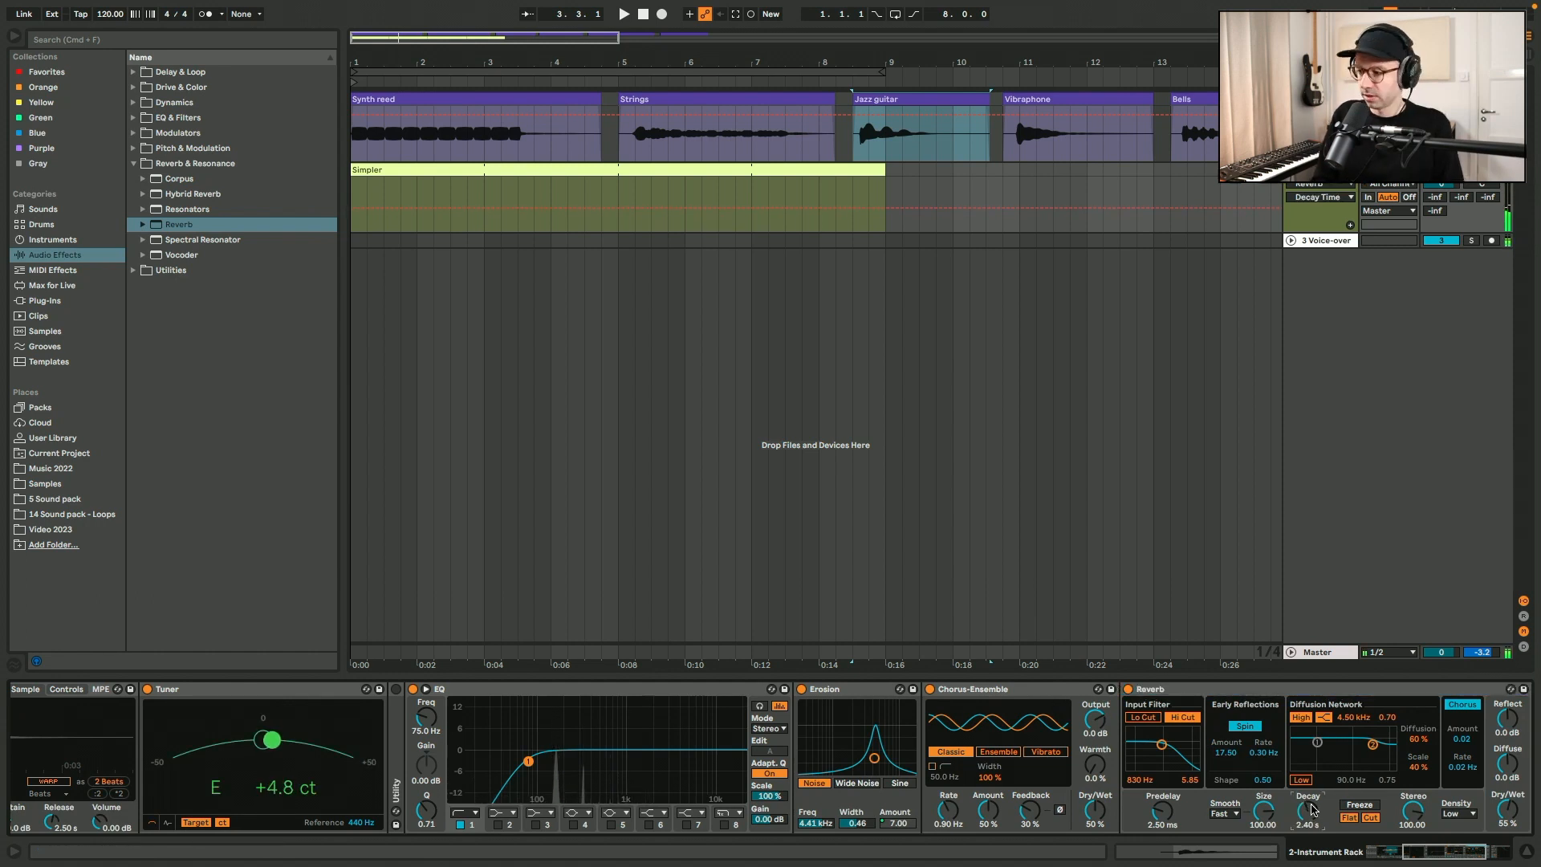
{"action": "left_click", "coordinate": [1460, 813]}
{"action": "left_click", "coordinate": [1459, 807]}
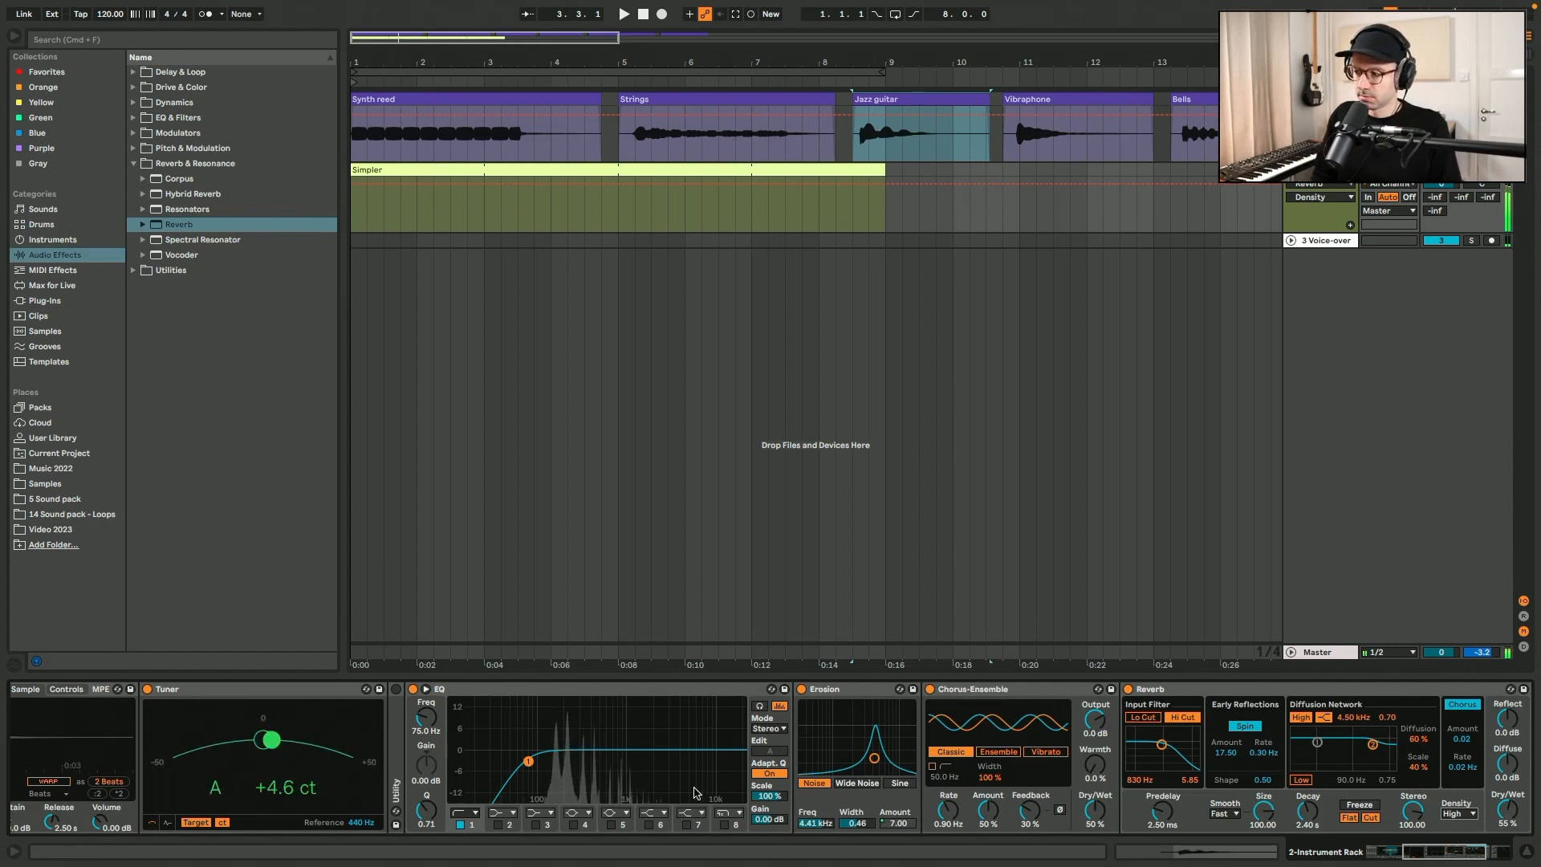
- Map the Reverb's Dry/Wet to the rack's second macro and rename that macro "Reverb dry/Wet"
{"action": "scroll", "coordinate": [695, 793], "scroll_direction": "left", "scroll_amount": 10}
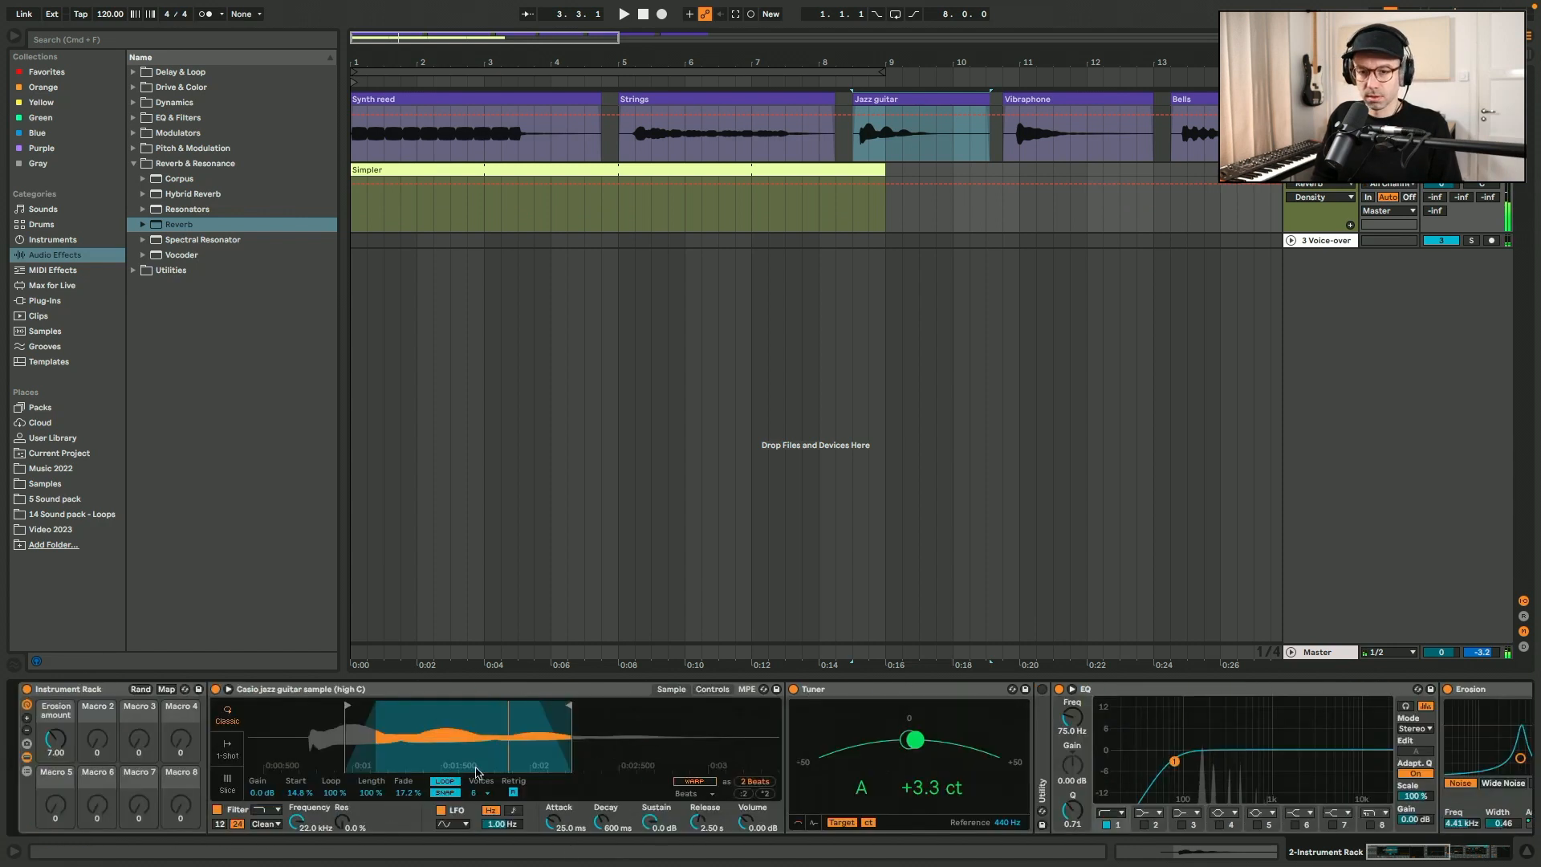
{"action": "left_click", "coordinate": [166, 689]}
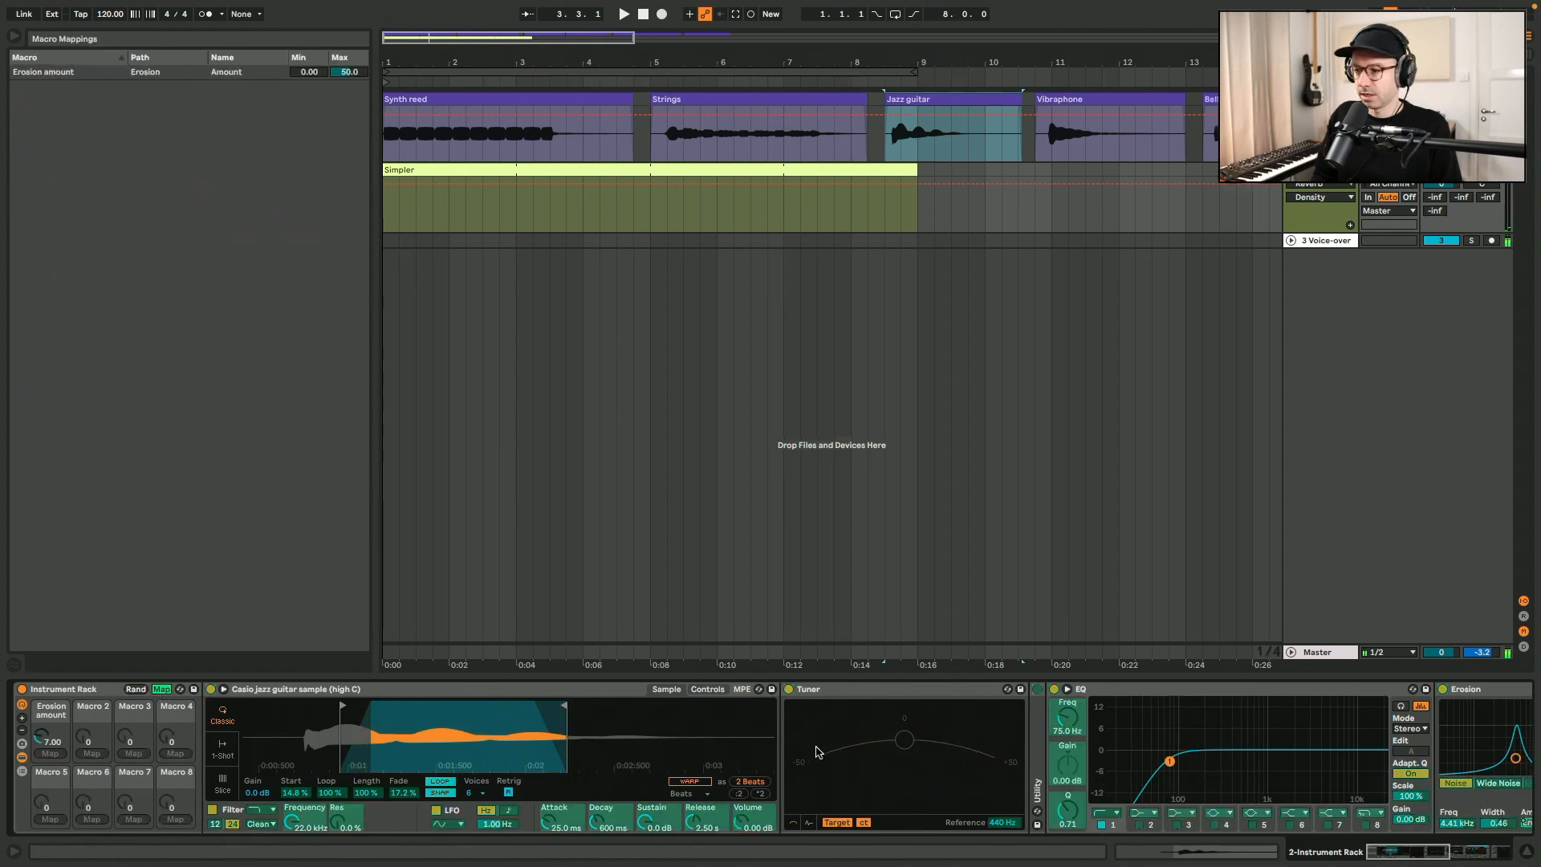
{"action": "scroll", "coordinate": [1063, 812], "scroll_direction": "right", "scroll_amount": 10}
{"action": "left_click", "coordinate": [1064, 812]}
{"action": "scroll", "coordinate": [1064, 803], "scroll_direction": "left", "scroll_amount": 10}
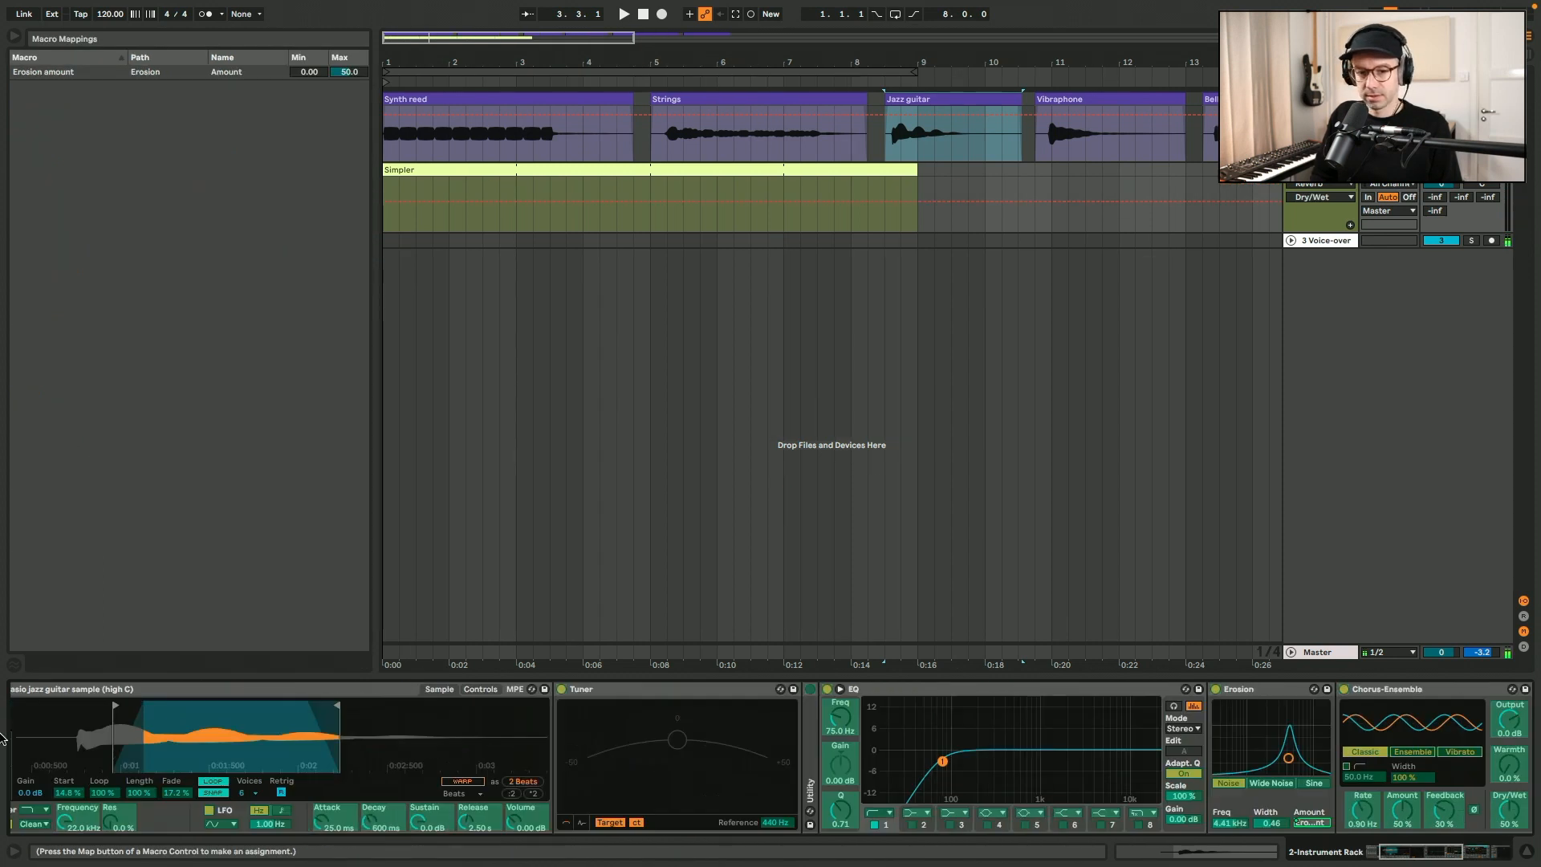
{"action": "scroll", "coordinate": [59, 756], "scroll_direction": "left", "scroll_amount": 10}
{"action": "left_click", "coordinate": [96, 753]}
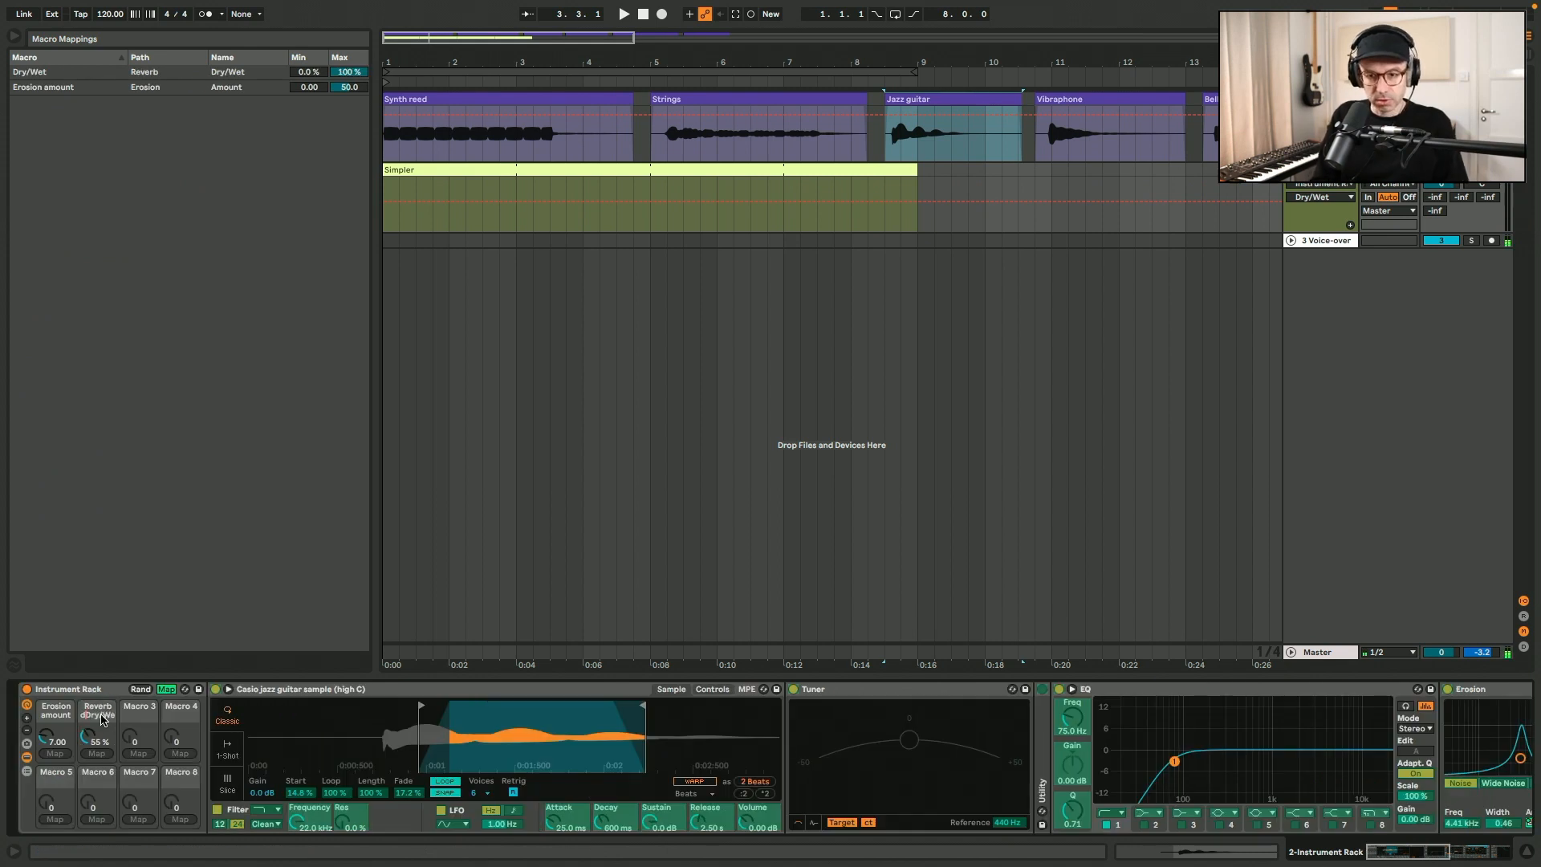
{"action": "key", "text": "Return"}
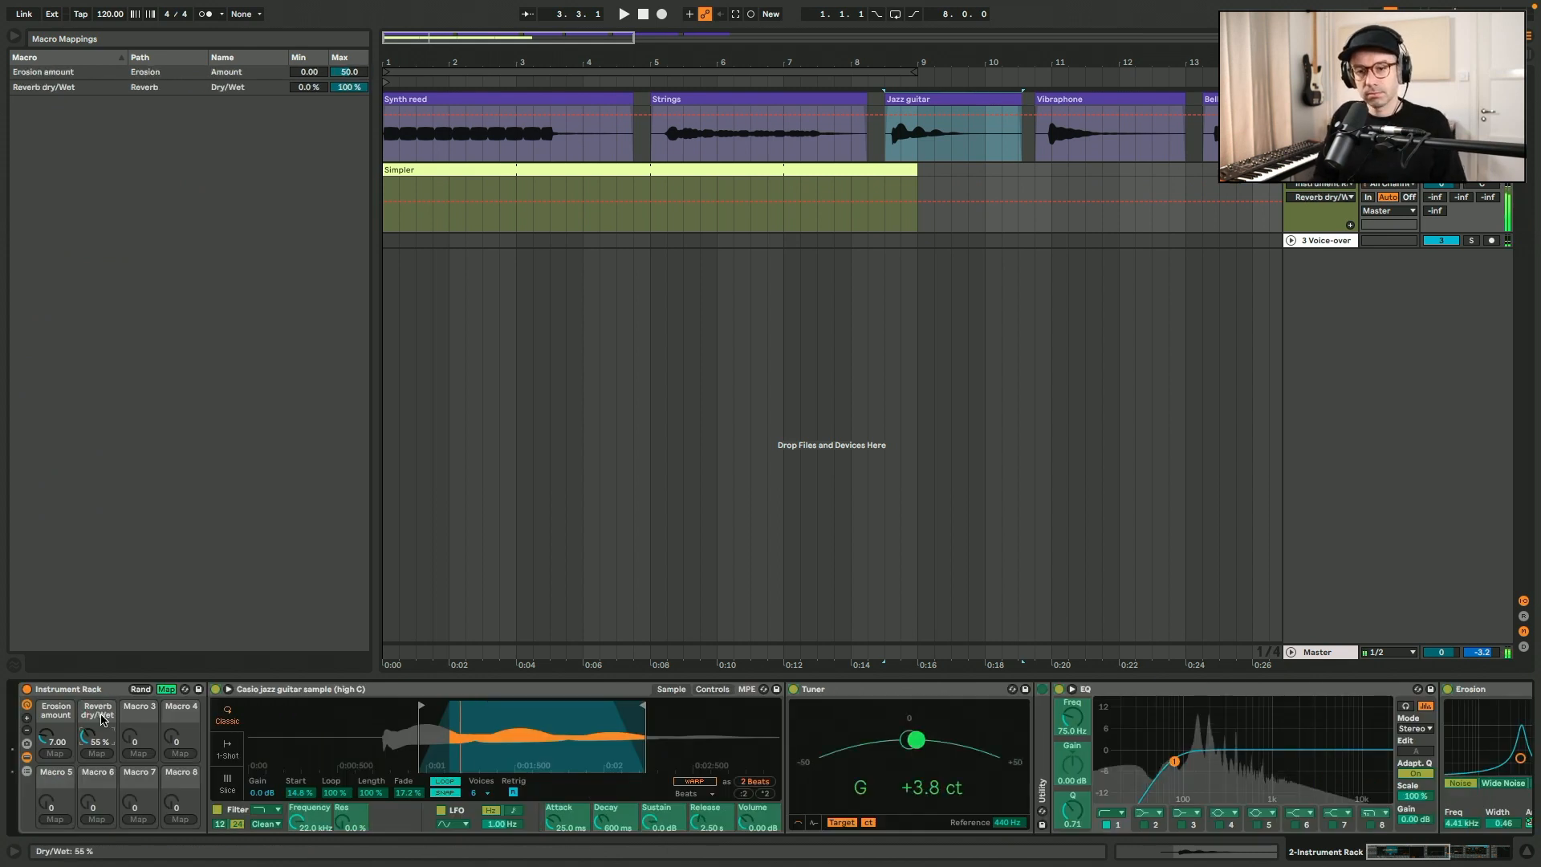
{"action": "left_click", "coordinate": [167, 694]}
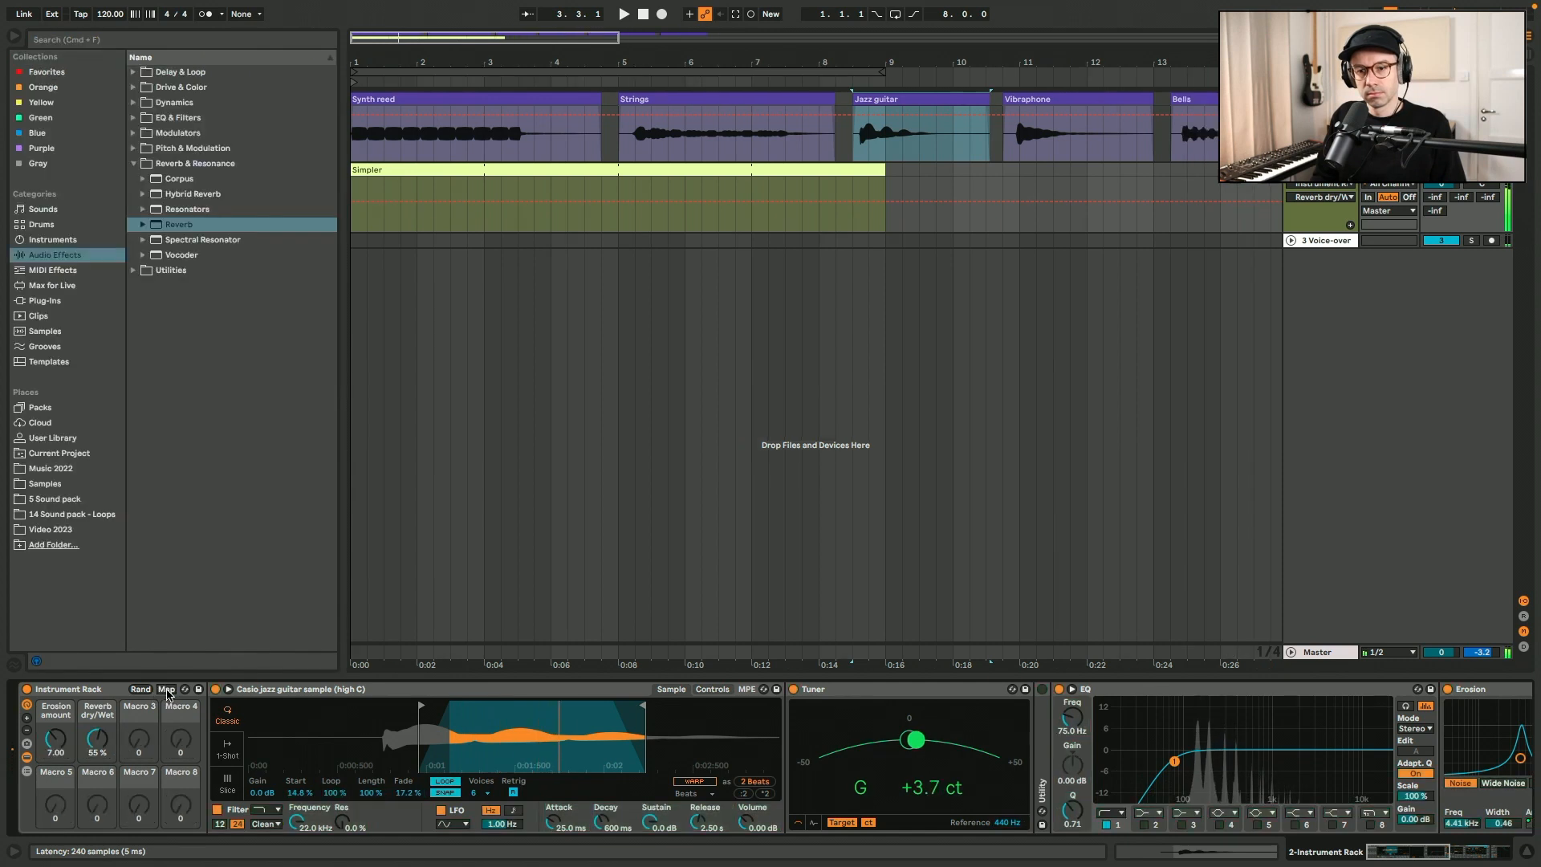
- Audition both macros at different amounts, ending with Reverb dry/Wet at 0 % and Erosion amount at 6
{"action": "left_click_drag", "start_coordinate": [96, 737], "coordinate": [96, 782]}
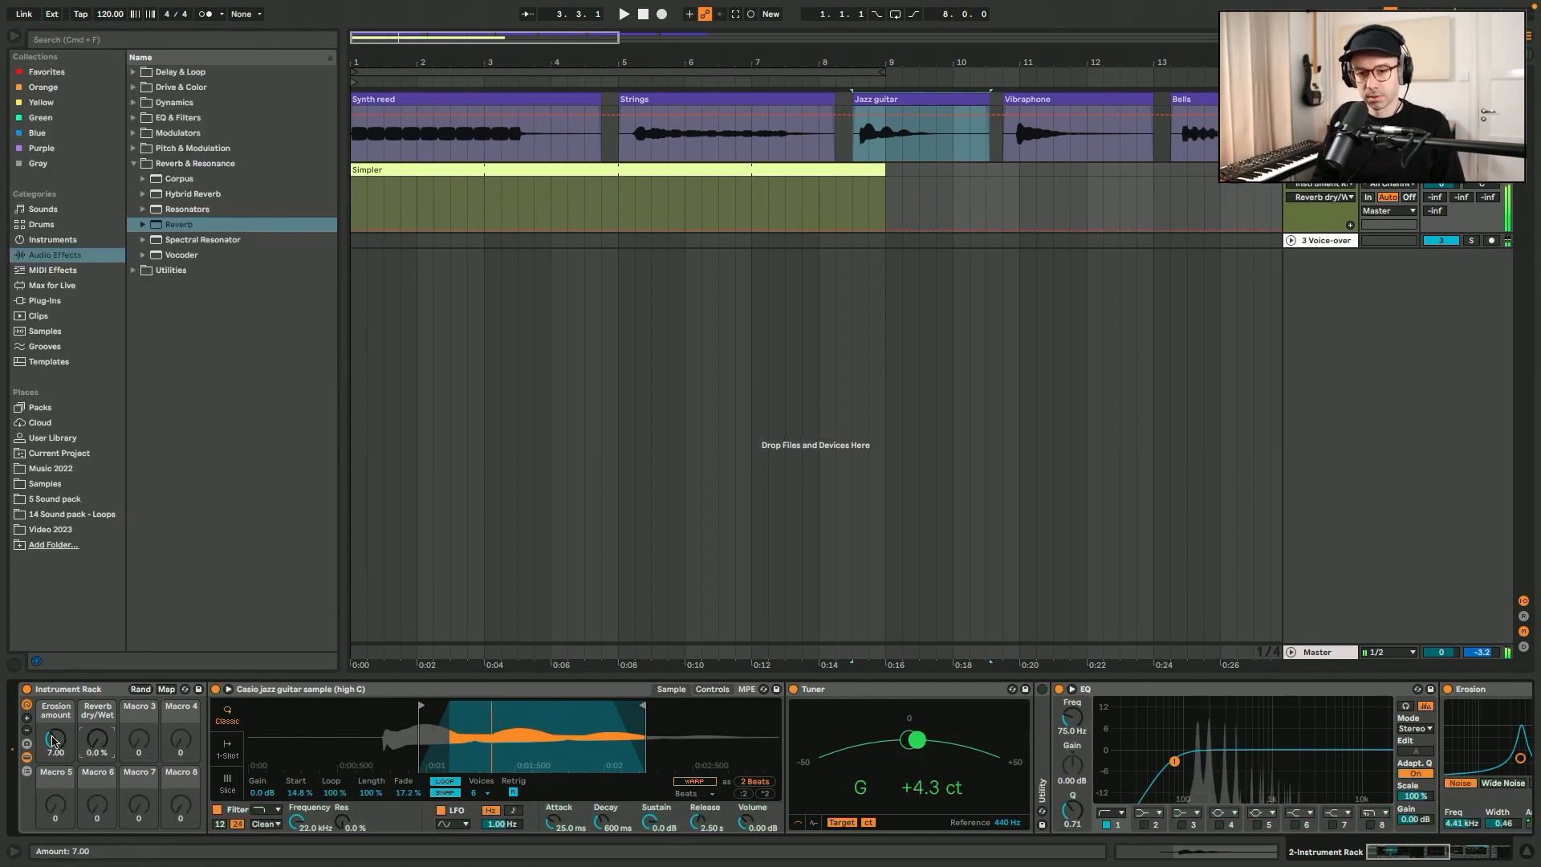
{"action": "mouse_move", "coordinate": [102, 745]}
{"action": "left_mouse_down"}
{"action": "mouse_move", "coordinate": [102, 690]}
{"action": "mouse_move", "coordinate": [96, 728]}
{"action": "left_mouse_up"}
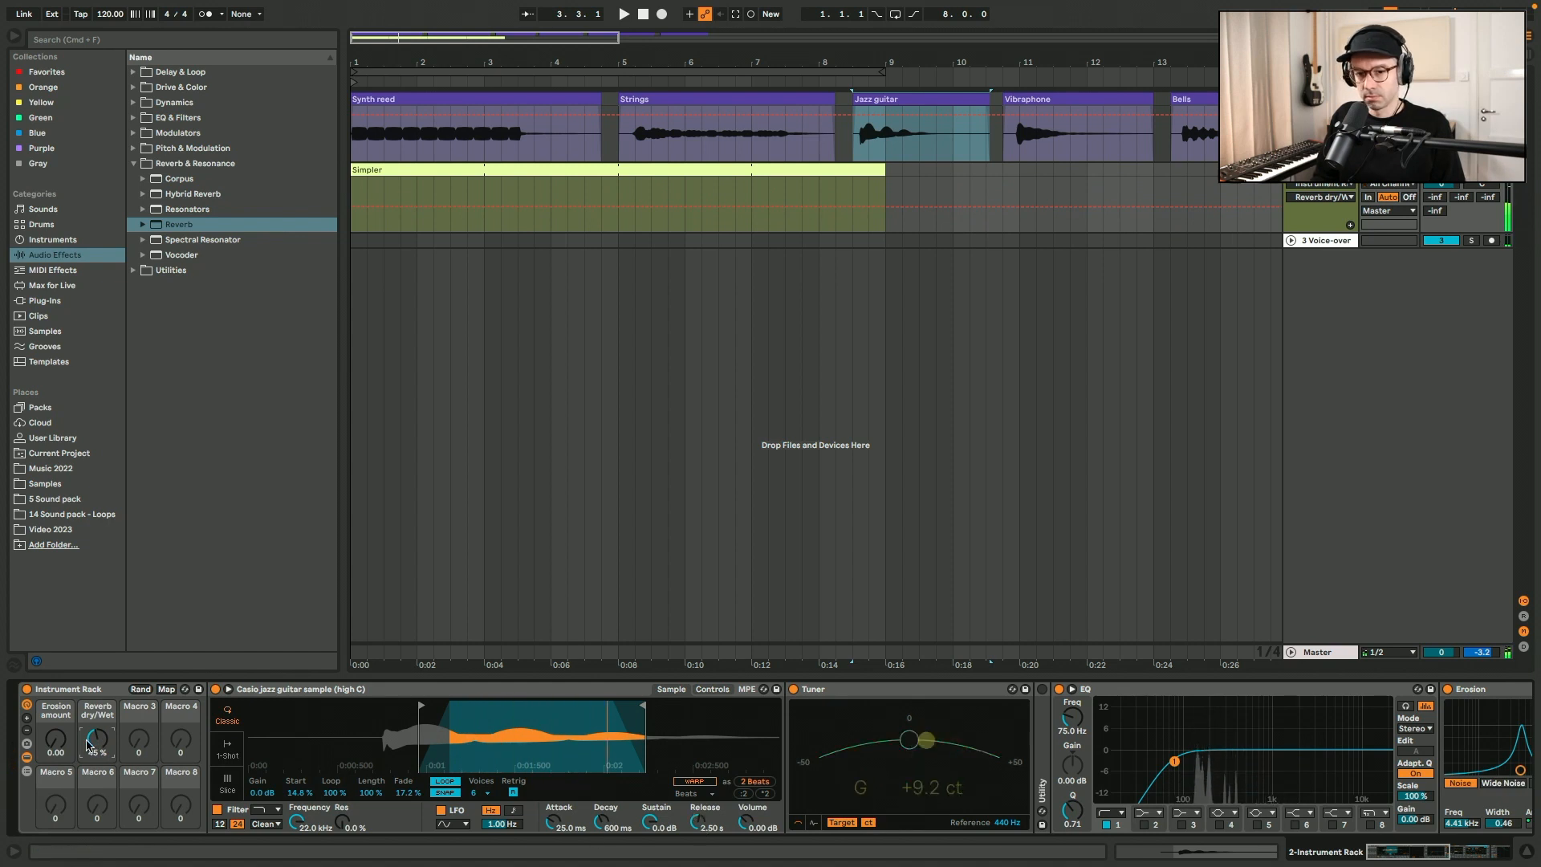
{"action": "left_click_drag", "start_coordinate": [96, 743], "coordinate": [97, 759]}
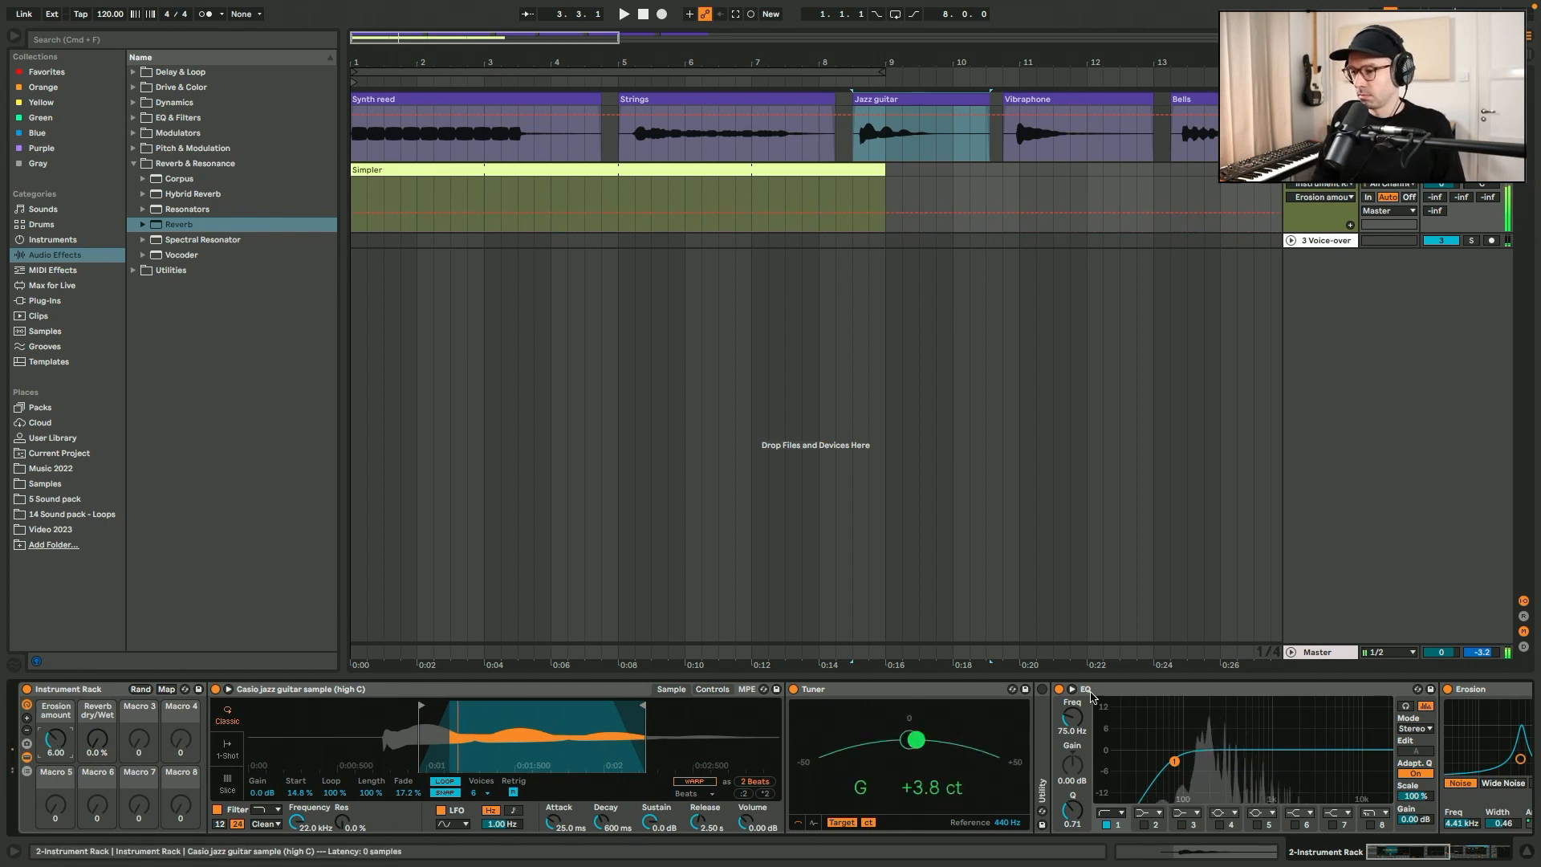
- Fold the Tuner device and shift the computer keyboard down one octave to the C2 to D3 range
{"action": "double_click", "coordinate": [950, 689]}
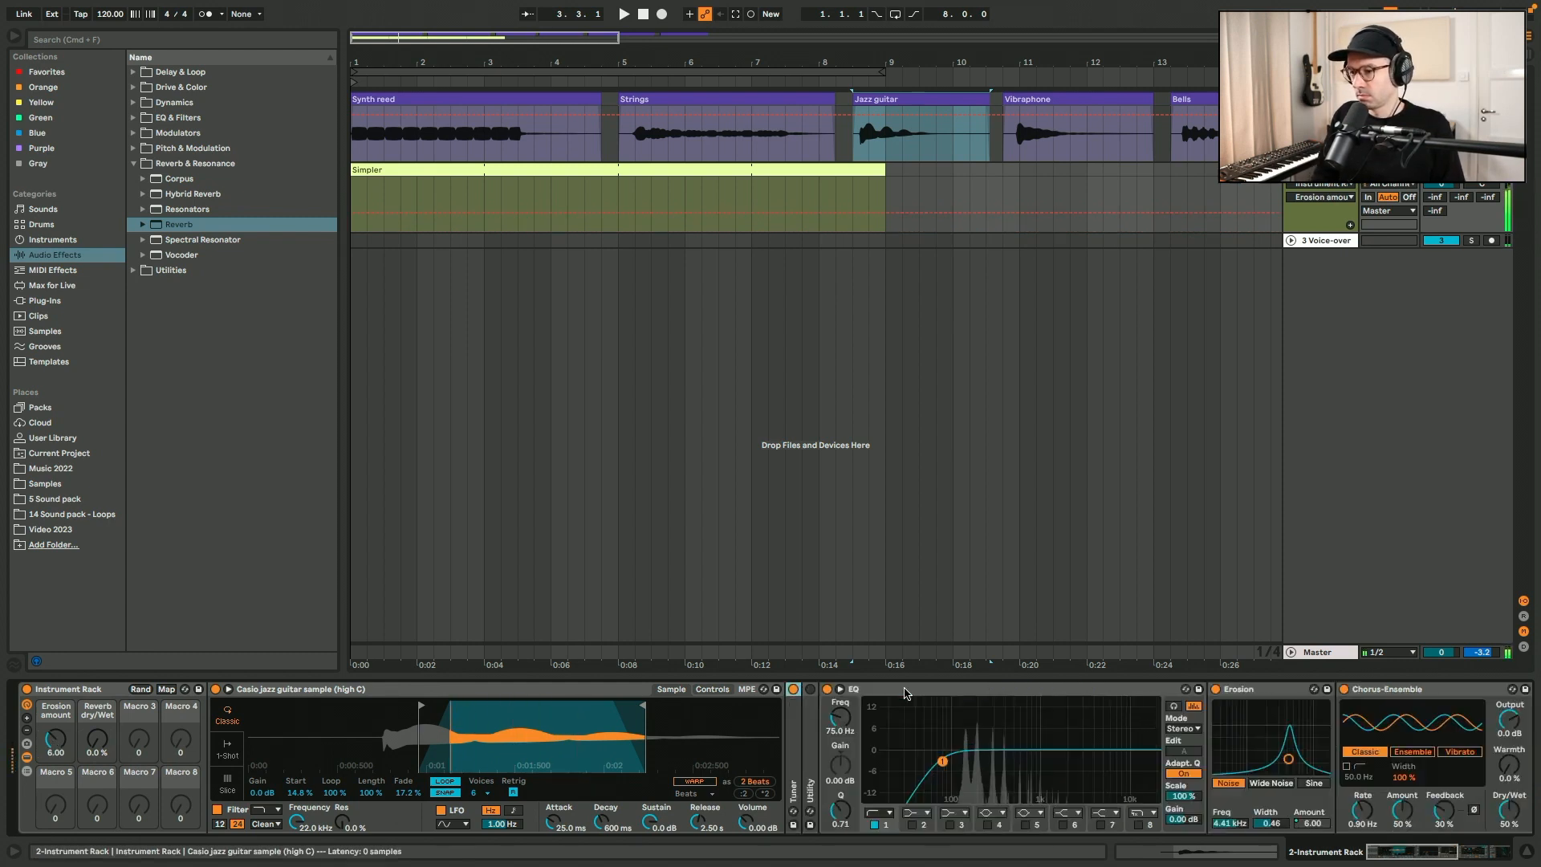
{"action": "left_click", "coordinate": [949, 692]}
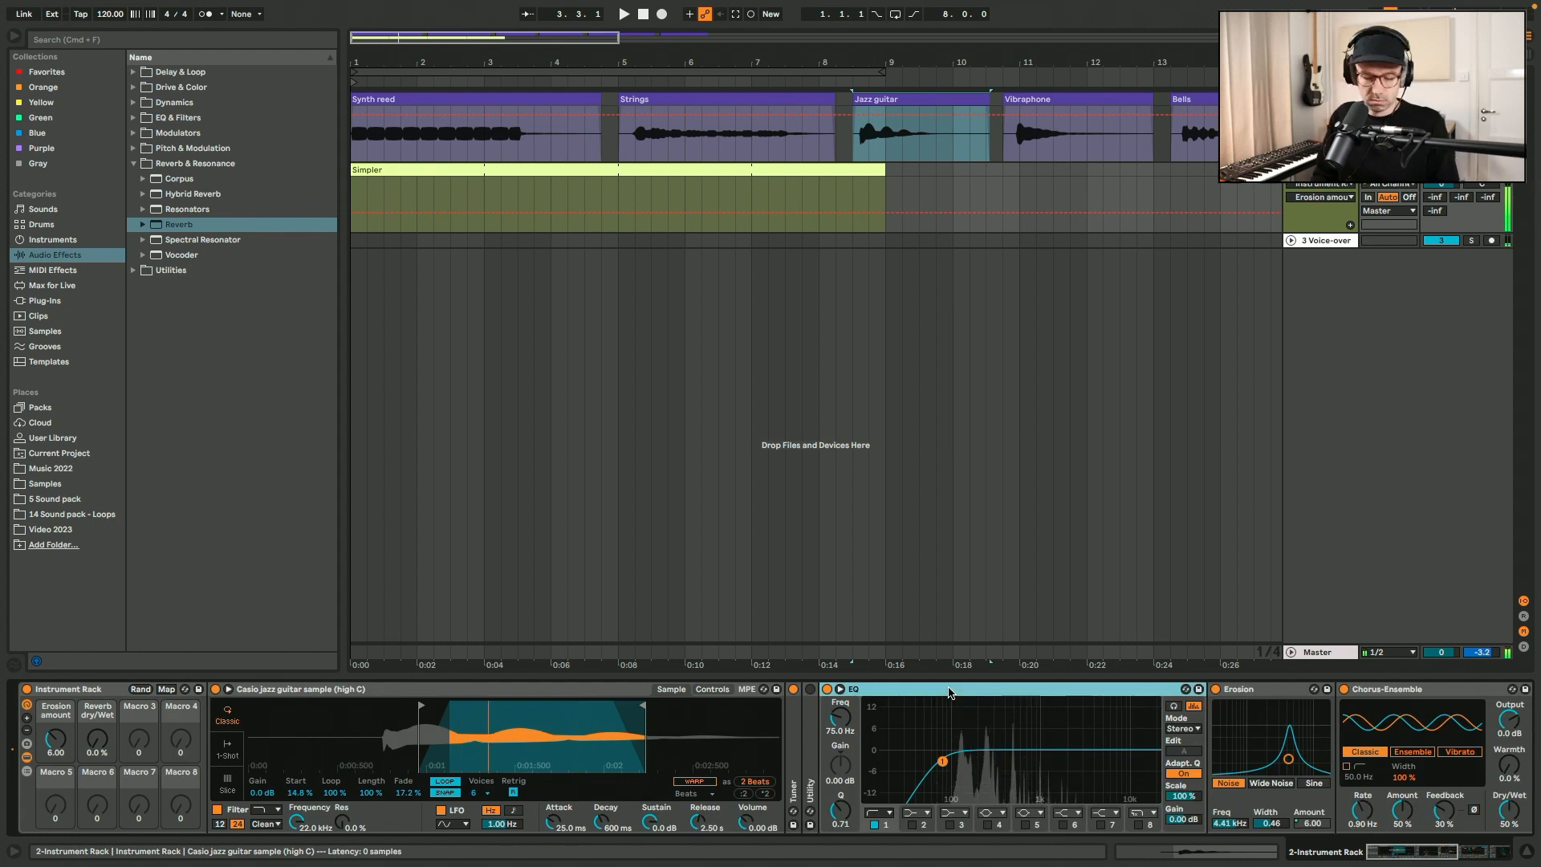
{"action": "key", "text": "z"}
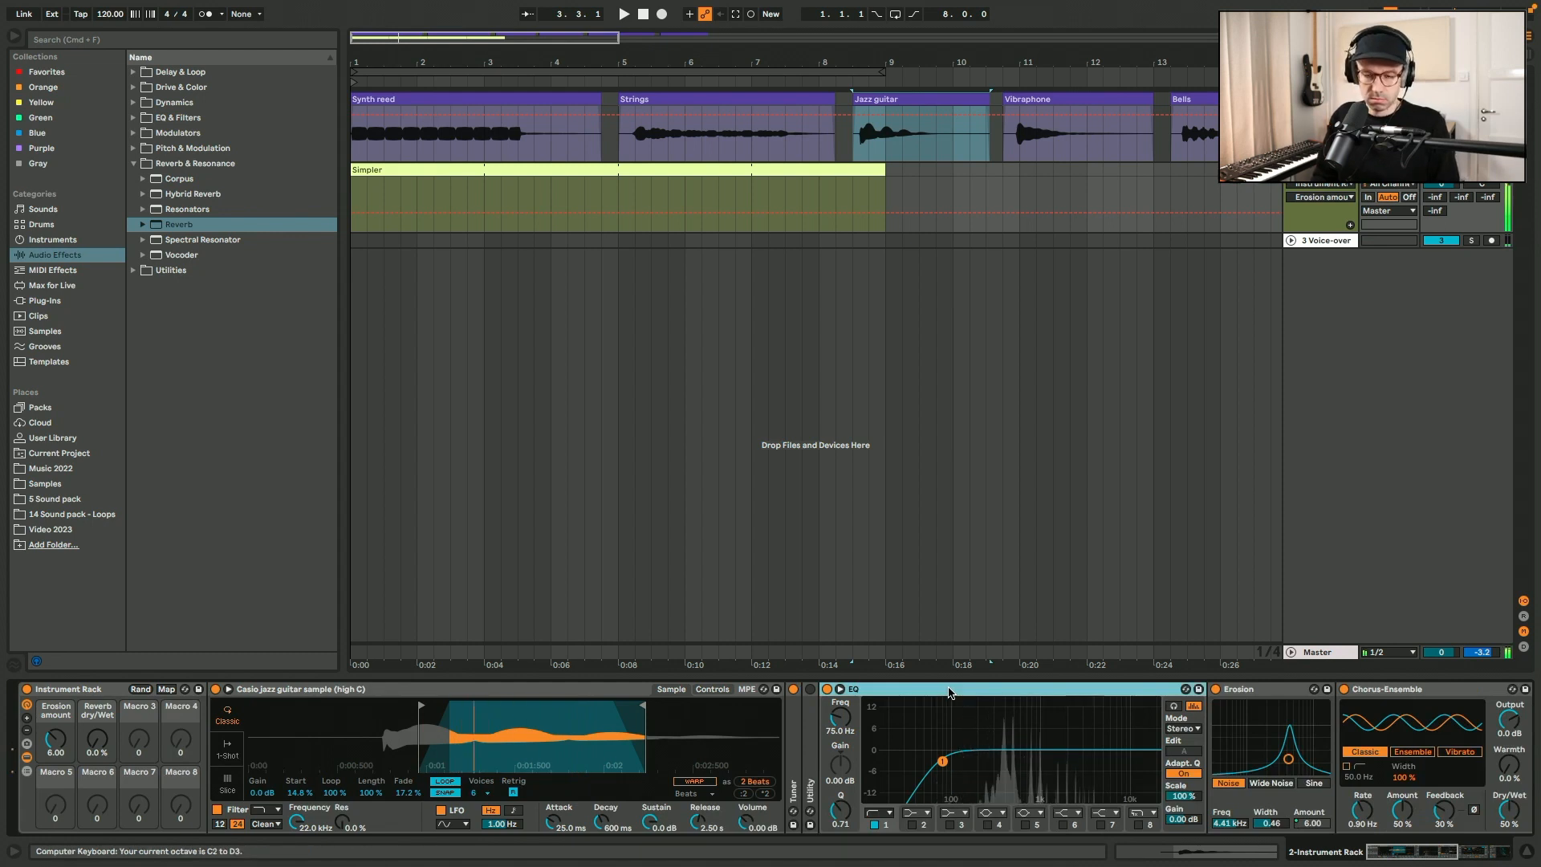
- Lower the Erosion amount macro to 3 while auditioning the lower octave
{"action": "left_click_drag", "start_coordinate": [55, 739], "coordinate": [55, 766]}
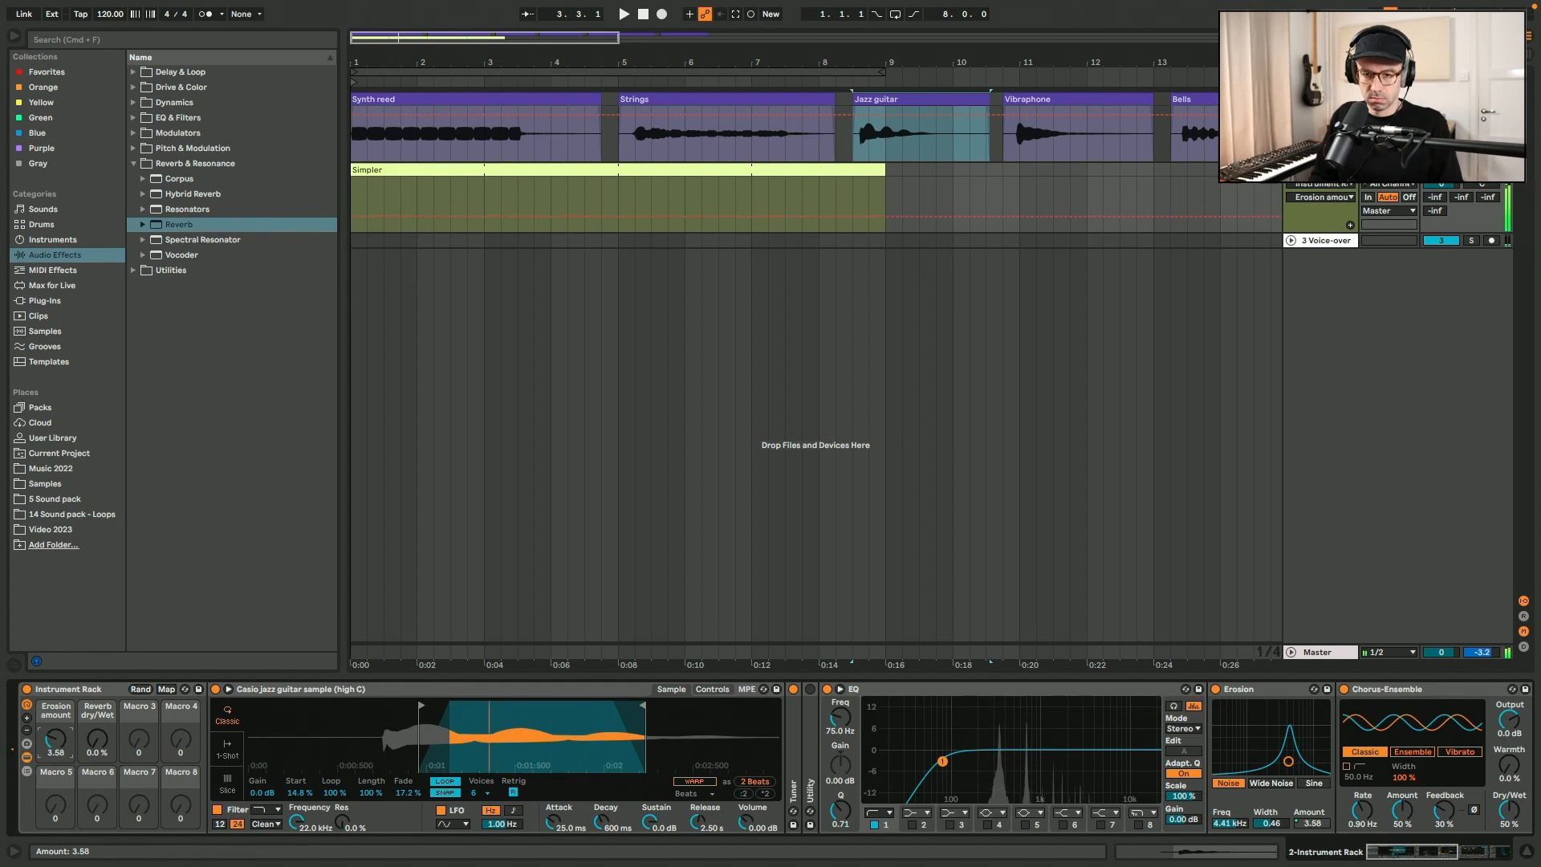
{"action": "type", "text": "3"}
{"action": "key", "text": "Return"}
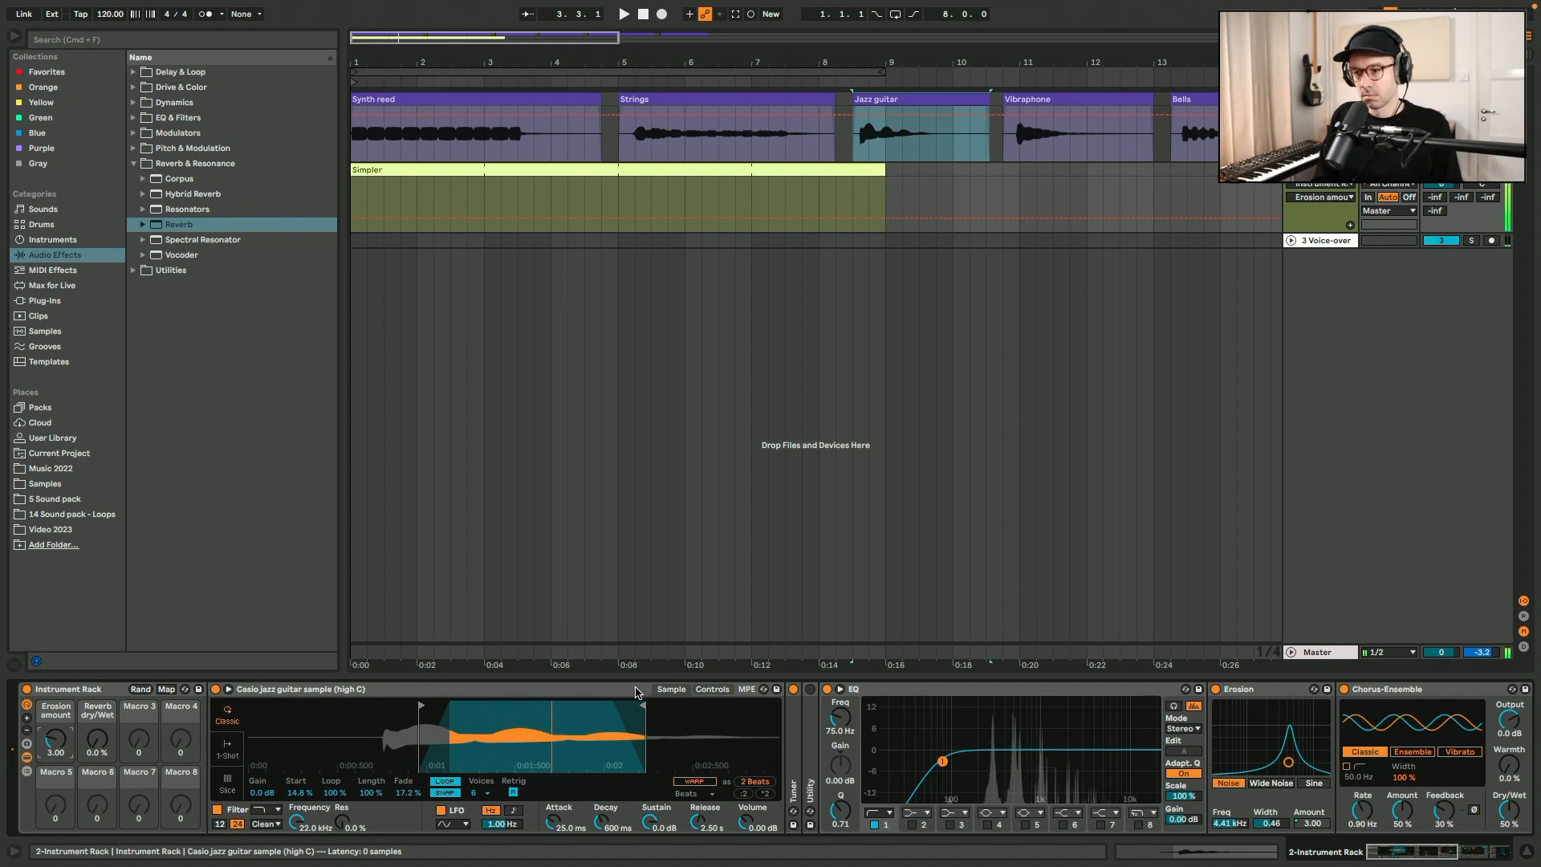
- Shift the computer keyboard further down in octaves and audition the lower notes of the instrument
{"action": "key", "text": "z"}
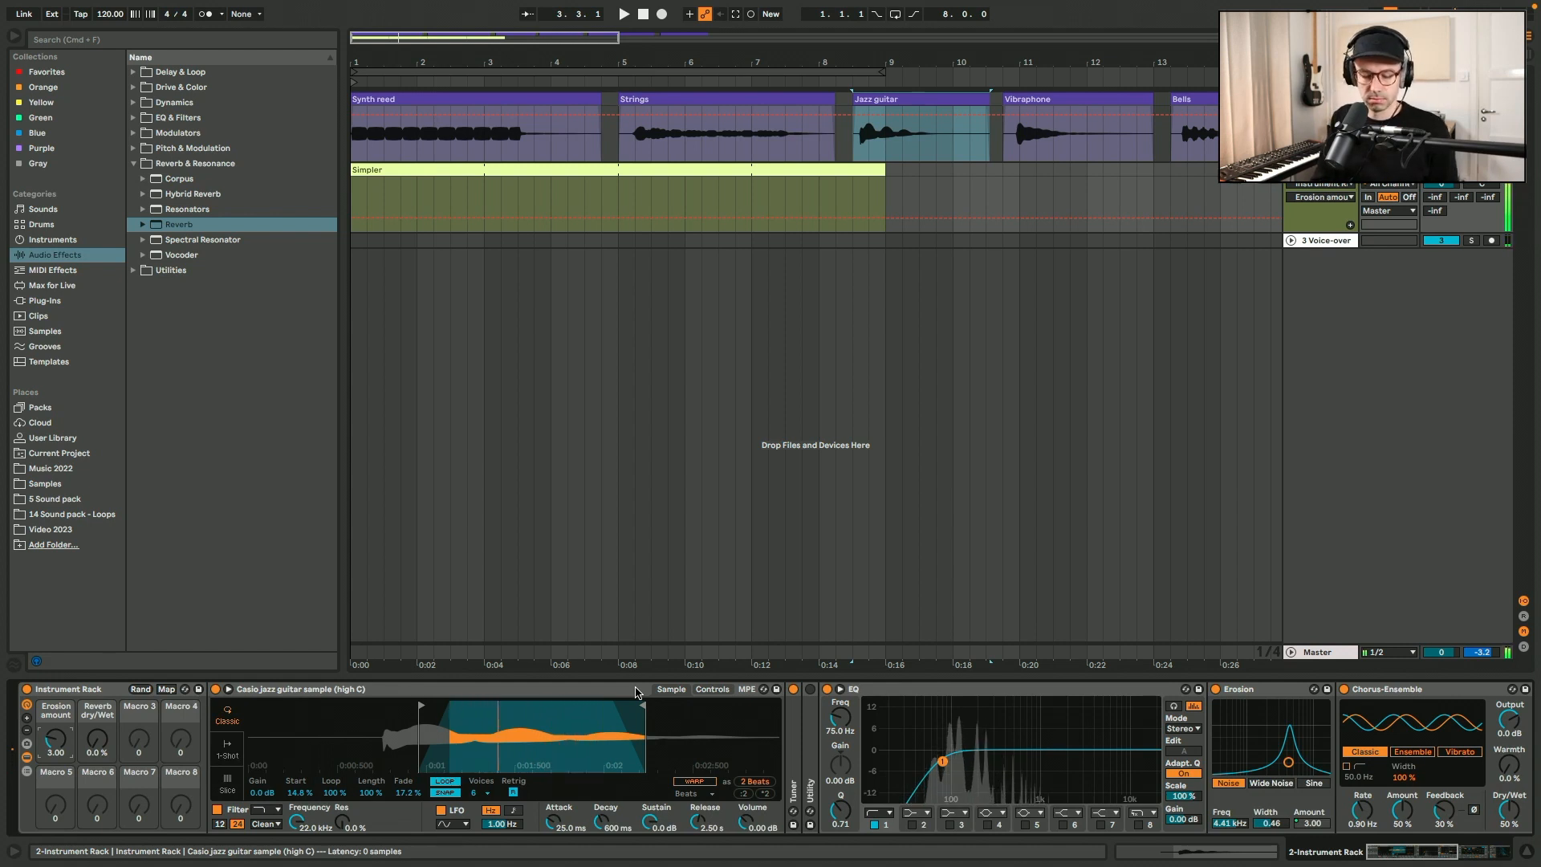
{"action": "key", "text": "z"}
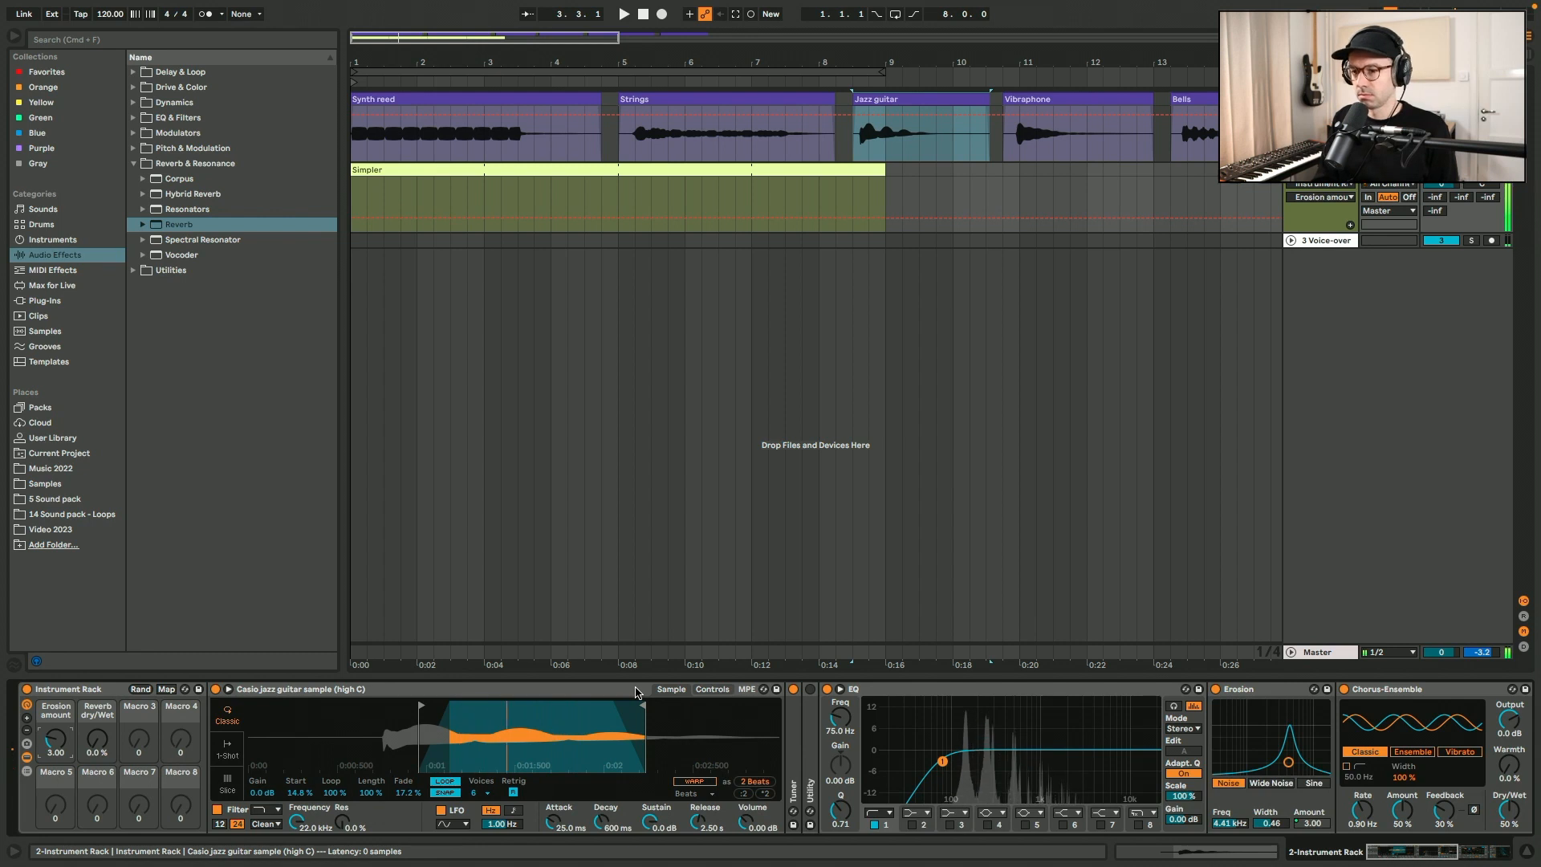
- Turn on arrangement looping and open the Simpler MIDI clip for note editing
{"action": "left_click", "coordinate": [895, 14]}
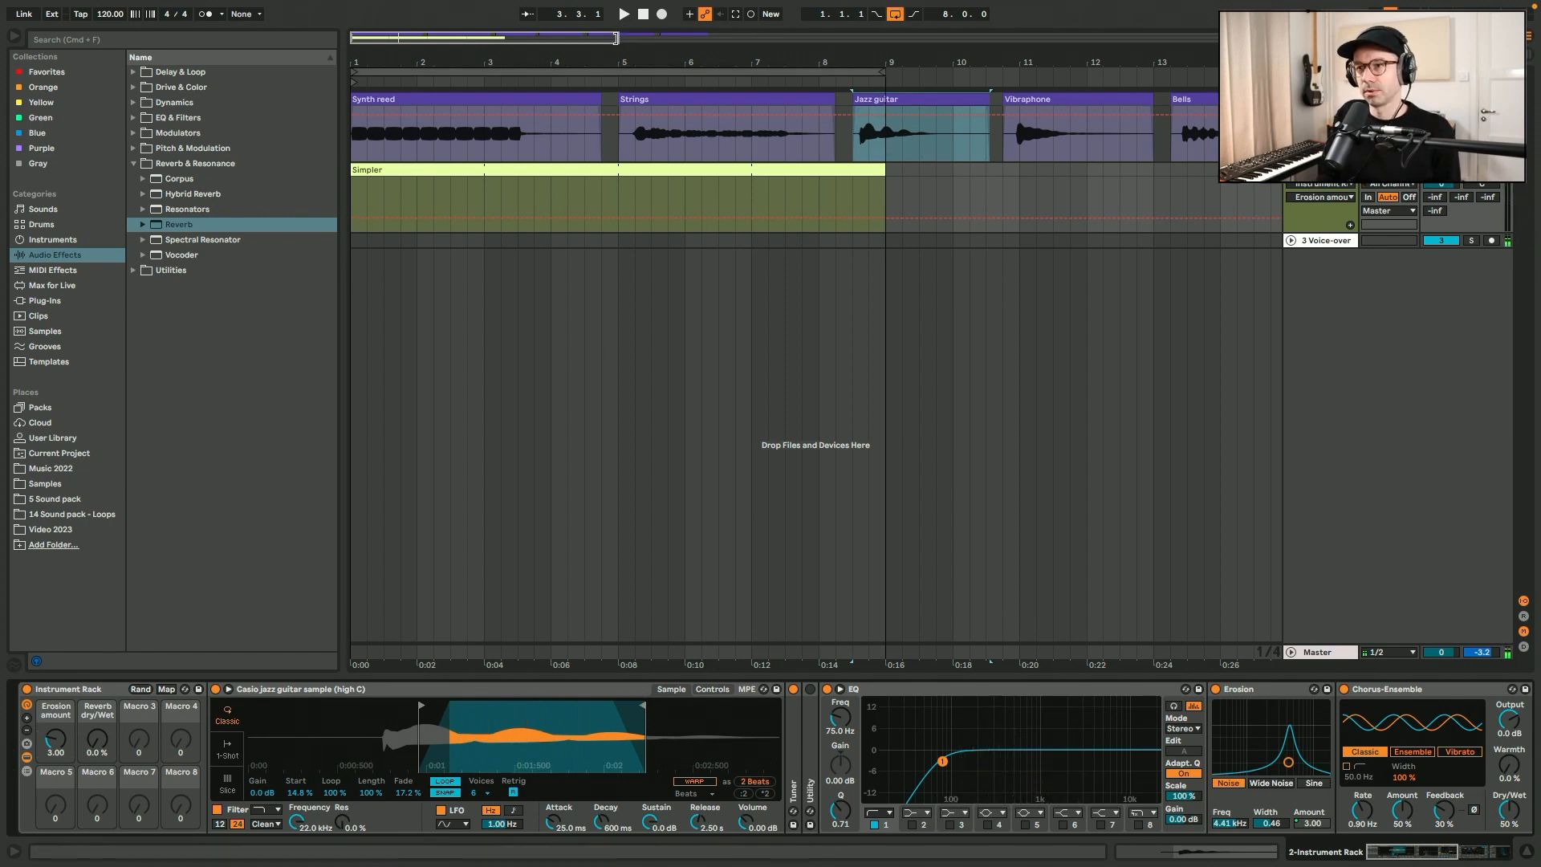
{"action": "left_click_drag", "start_coordinate": [616, 38], "coordinate": [506, 39]}
{"action": "double_click", "coordinate": [458, 167]}
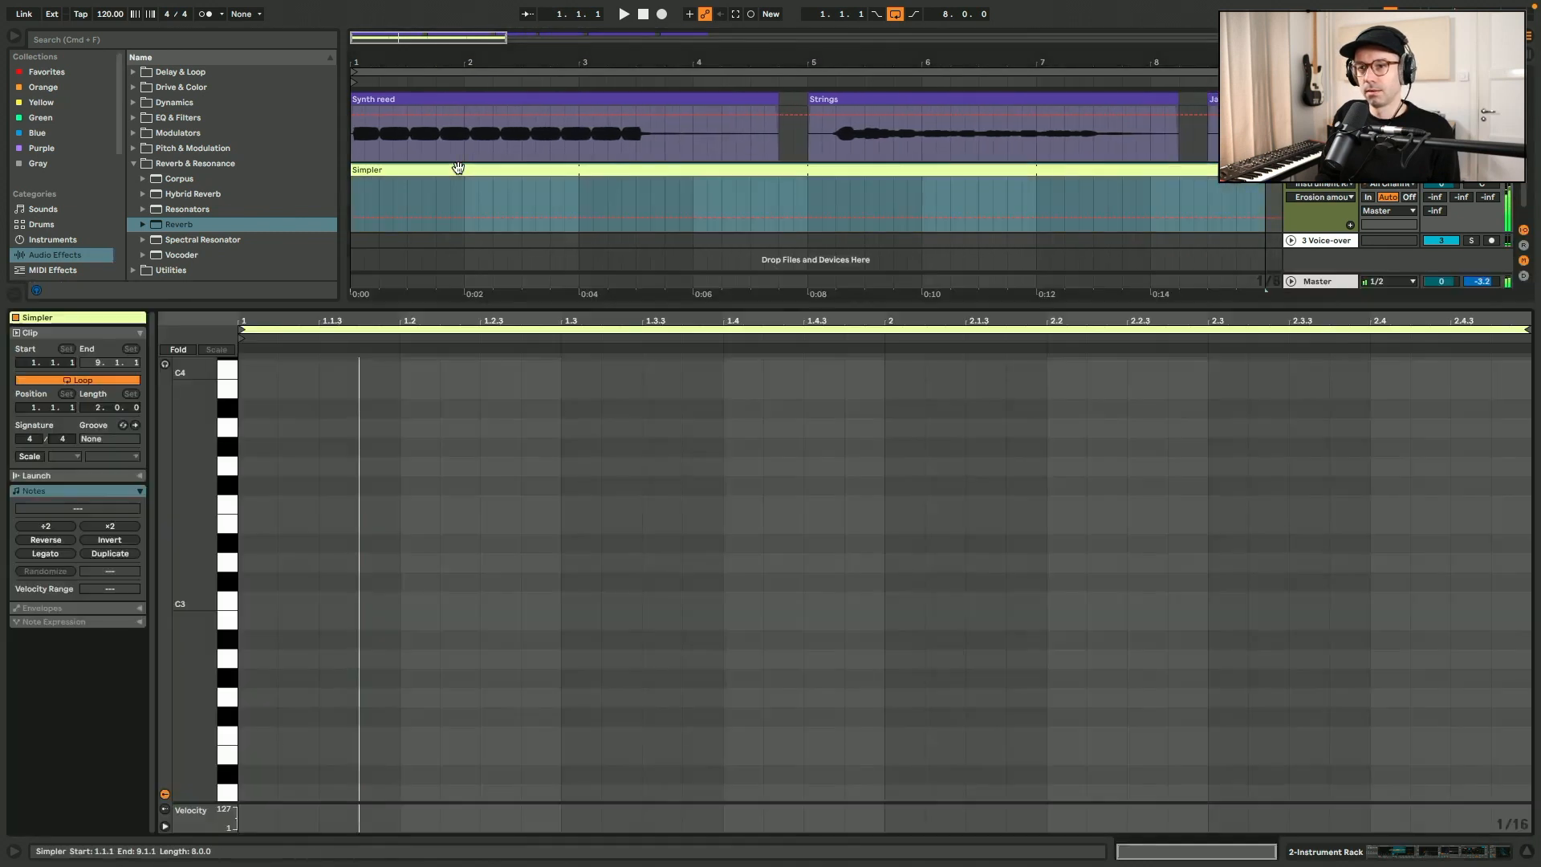
- Add an F1 note at 1.1.1 lasting to 1.4.2 and a C1 note at 1.1.3 lasting to the start of bar 2
{"action": "scroll", "coordinate": [273, 706], "scroll_direction": "down", "scroll_amount": 5}
{"action": "double_click", "coordinate": [275, 711]}
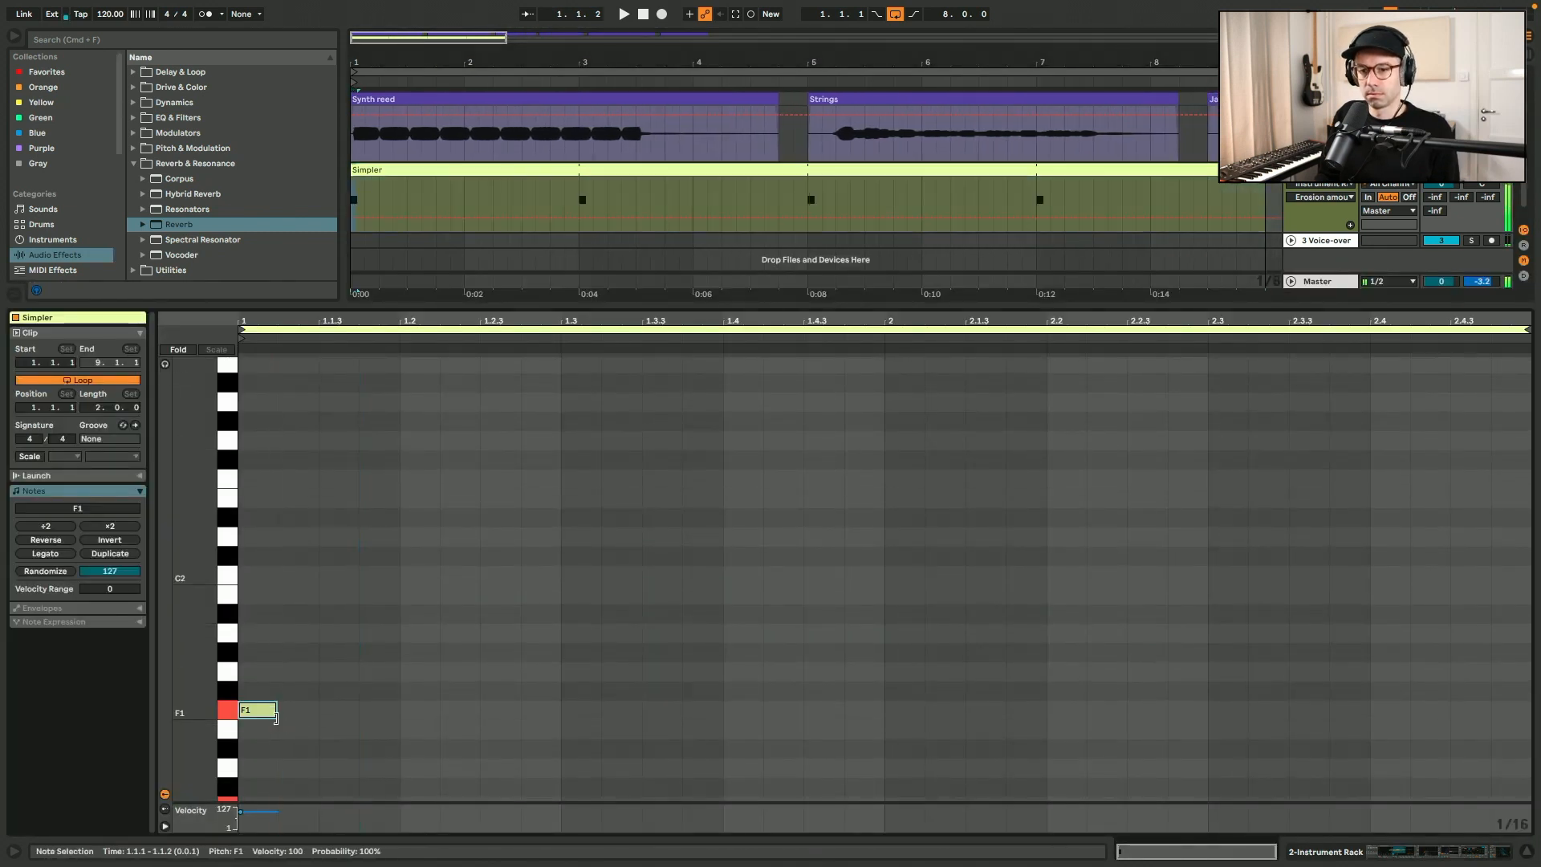
{"action": "scroll", "coordinate": [272, 747], "scroll_direction": "down", "scroll_amount": 1}
{"action": "double_click", "coordinate": [325, 766]}
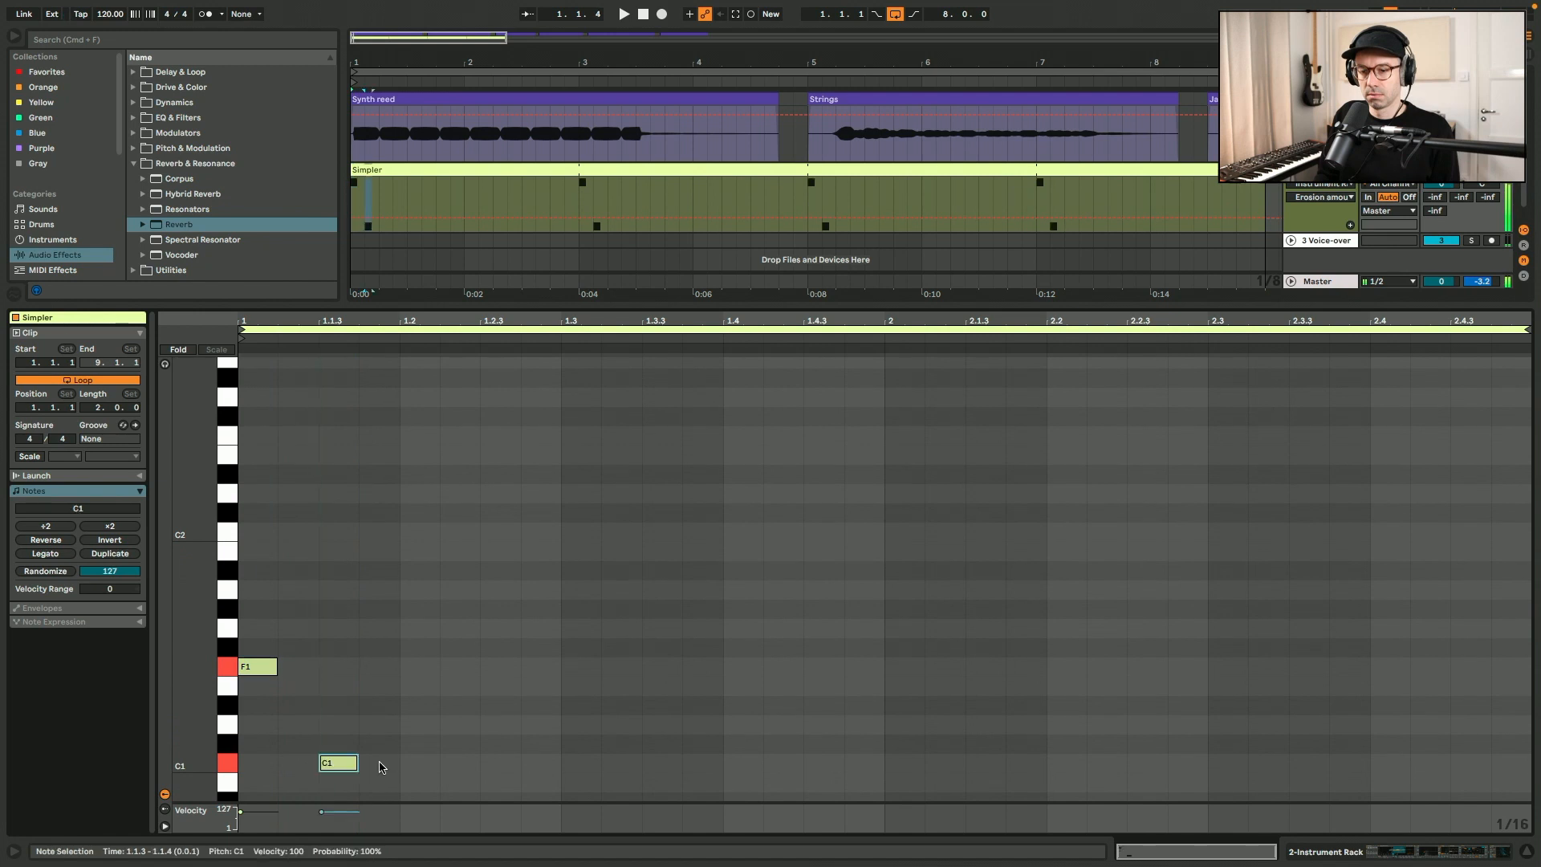
{"action": "left_click_drag", "start_coordinate": [358, 763], "coordinate": [883, 762]}
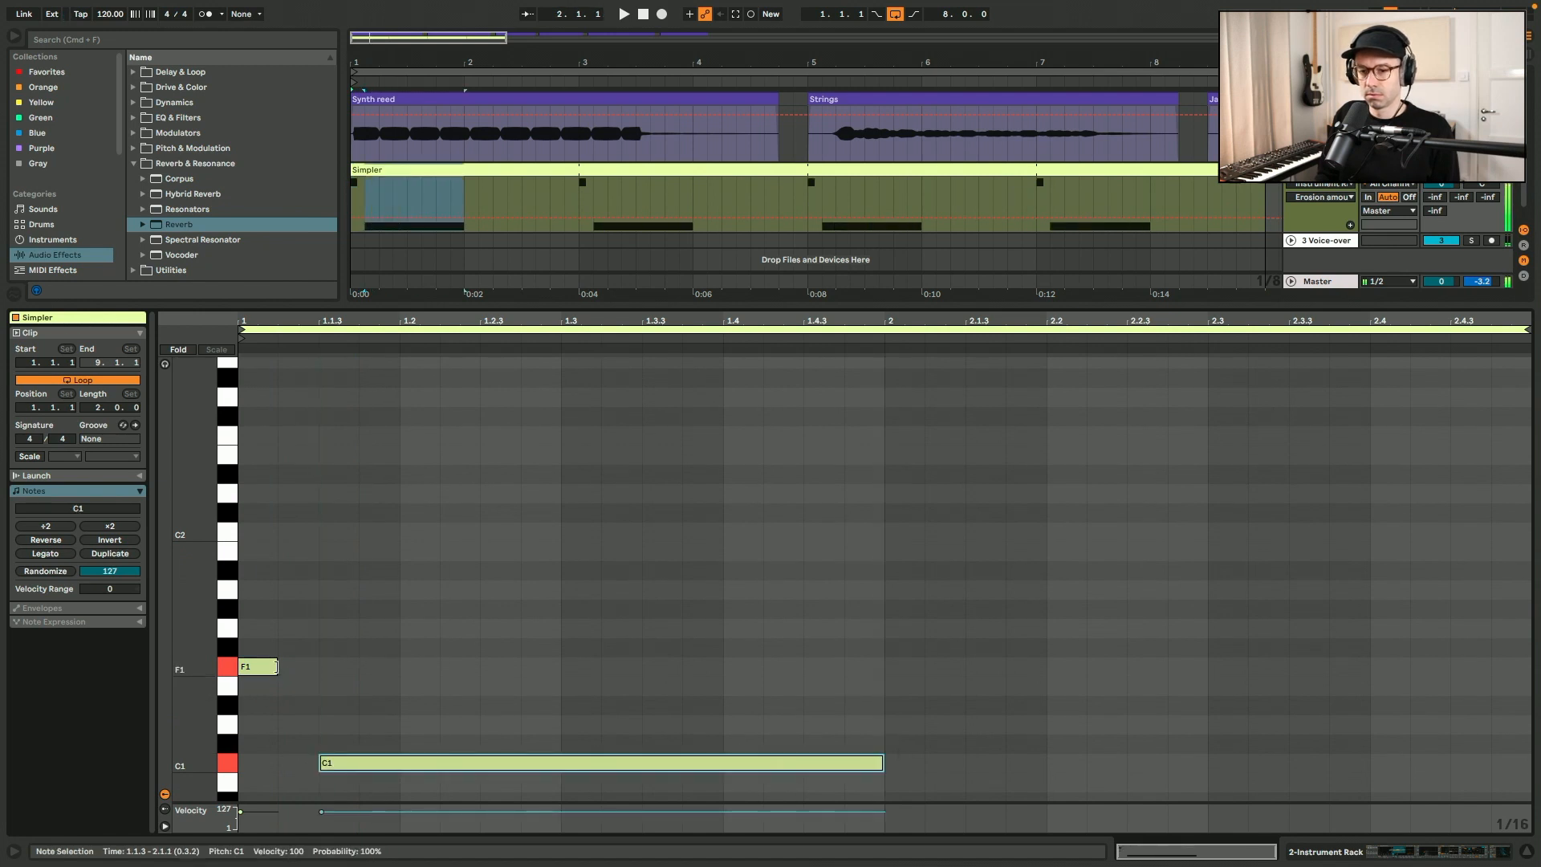
{"action": "left_click_drag", "start_coordinate": [277, 667], "coordinate": [758, 667]}
- Place A1 and E1 notes from 2.1.1 to 2.4.2 as copies of the F1 note, and play the clip
{"action": "left_click_drag", "start_coordinate": [661, 668], "coordinate": [1276, 691]}
{"action": "key", "text": "space"}
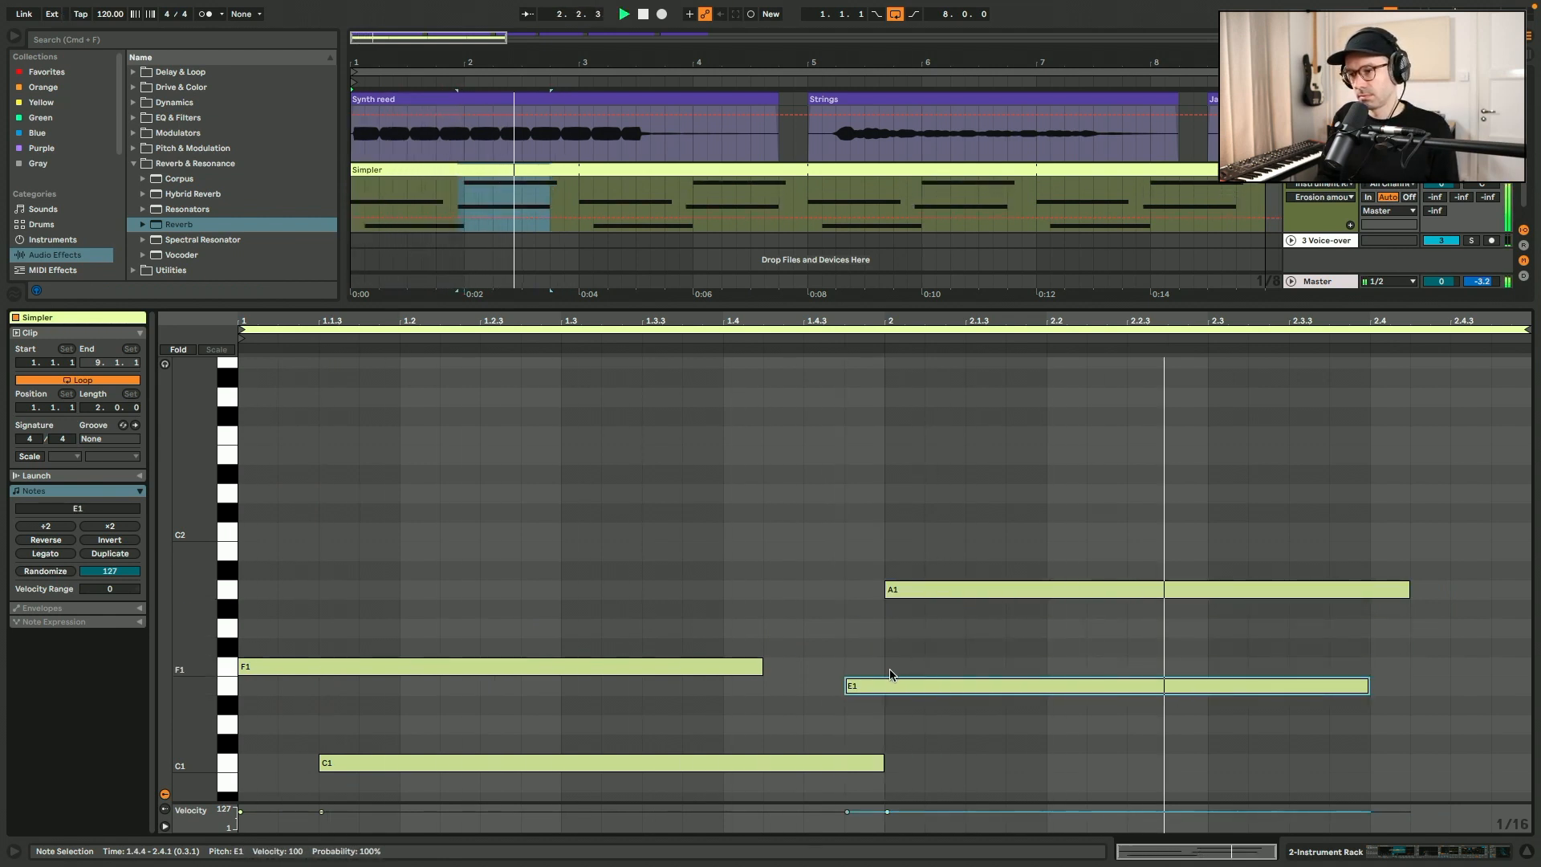
{"action": "key", "text": "Right"}
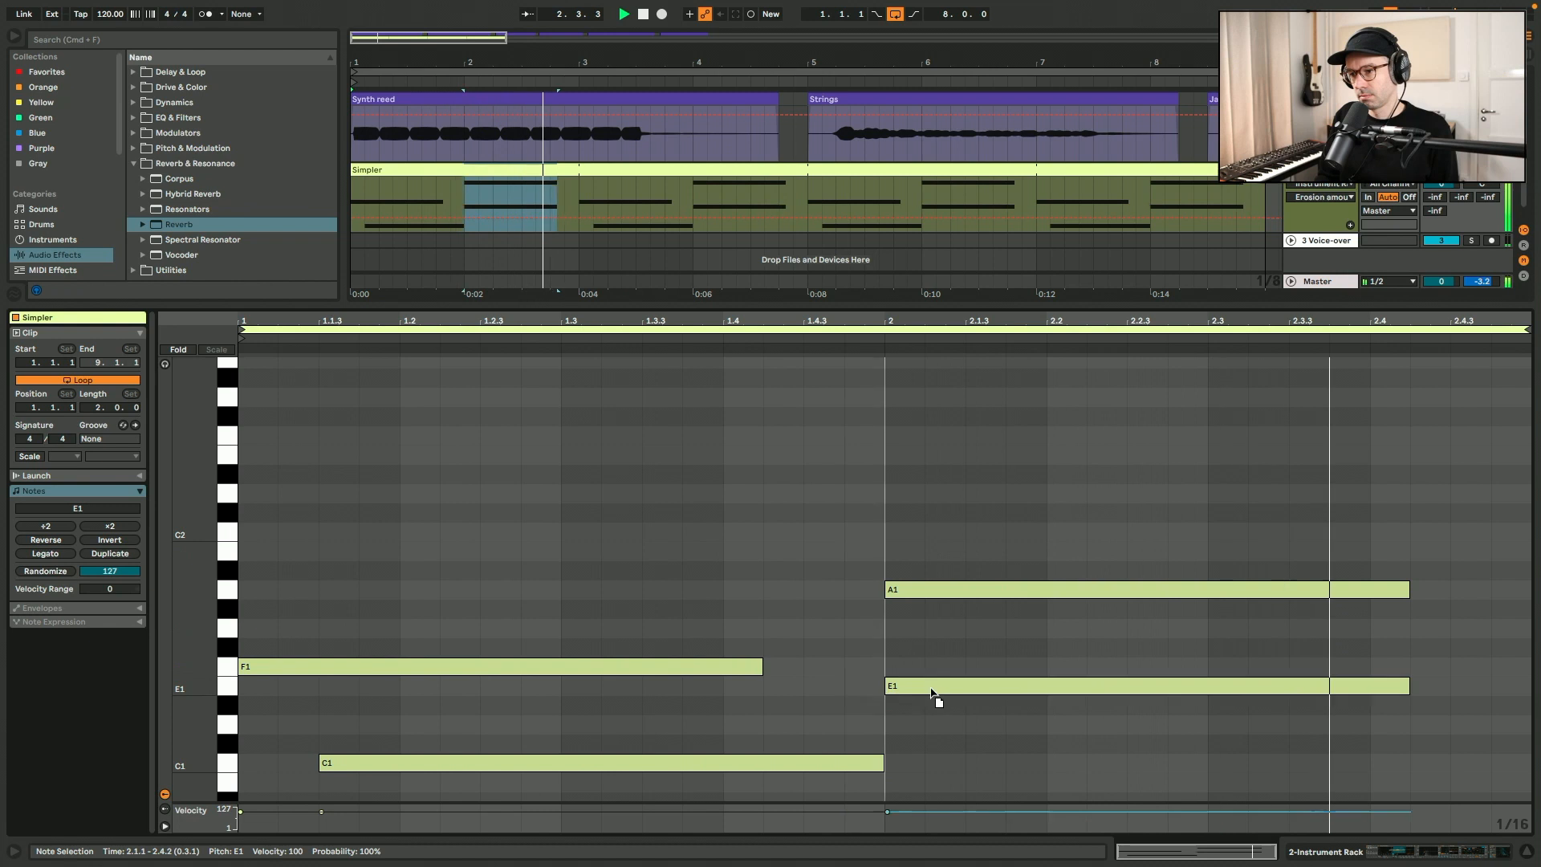
{"action": "key", "text": "space"}
- Set the clip's loop length to 4 bars and move the A1 and E1 notes to start at bar 3
{"action": "left_click", "coordinate": [99, 407]}
{"action": "type", "text": "4"}
{"action": "key", "text": "Return"}
{"action": "left_click", "coordinate": [588, 518]}
{"action": "left_click_drag", "start_coordinate": [712, 524], "coordinate": [891, 688]}
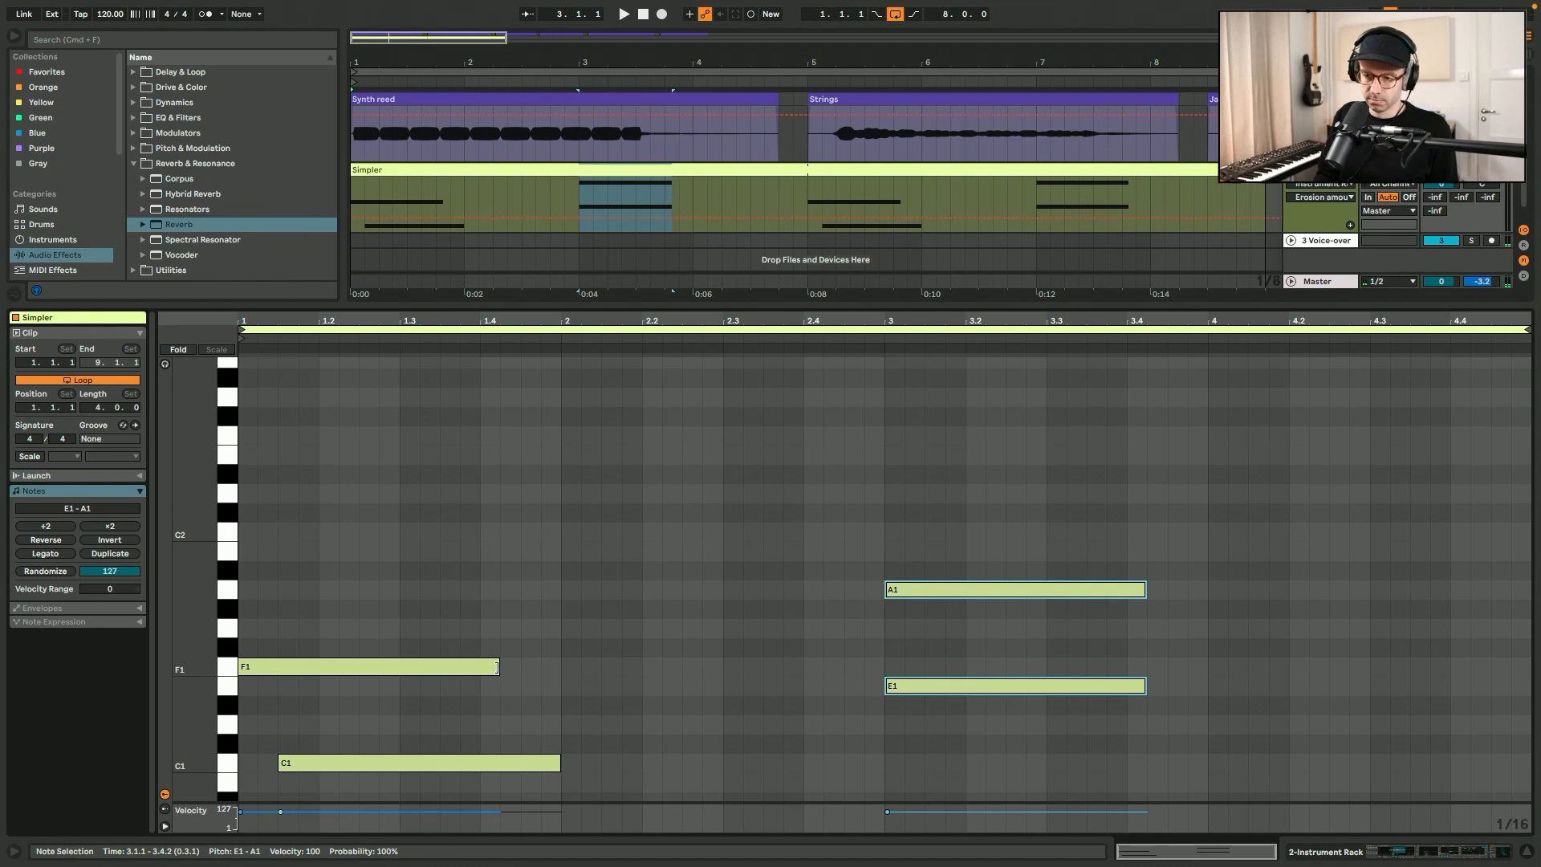
- Lengthen the notes so F1 ends at 2.4.3, C1 at 2.4.4 and E1 at 4.4.4
{"action": "left_click_drag", "start_coordinate": [498, 666], "coordinate": [846, 666]}
{"action": "left_click_drag", "start_coordinate": [561, 762], "coordinate": [867, 743]}
{"action": "left_click_drag", "start_coordinate": [1147, 685], "coordinate": [1511, 686]}
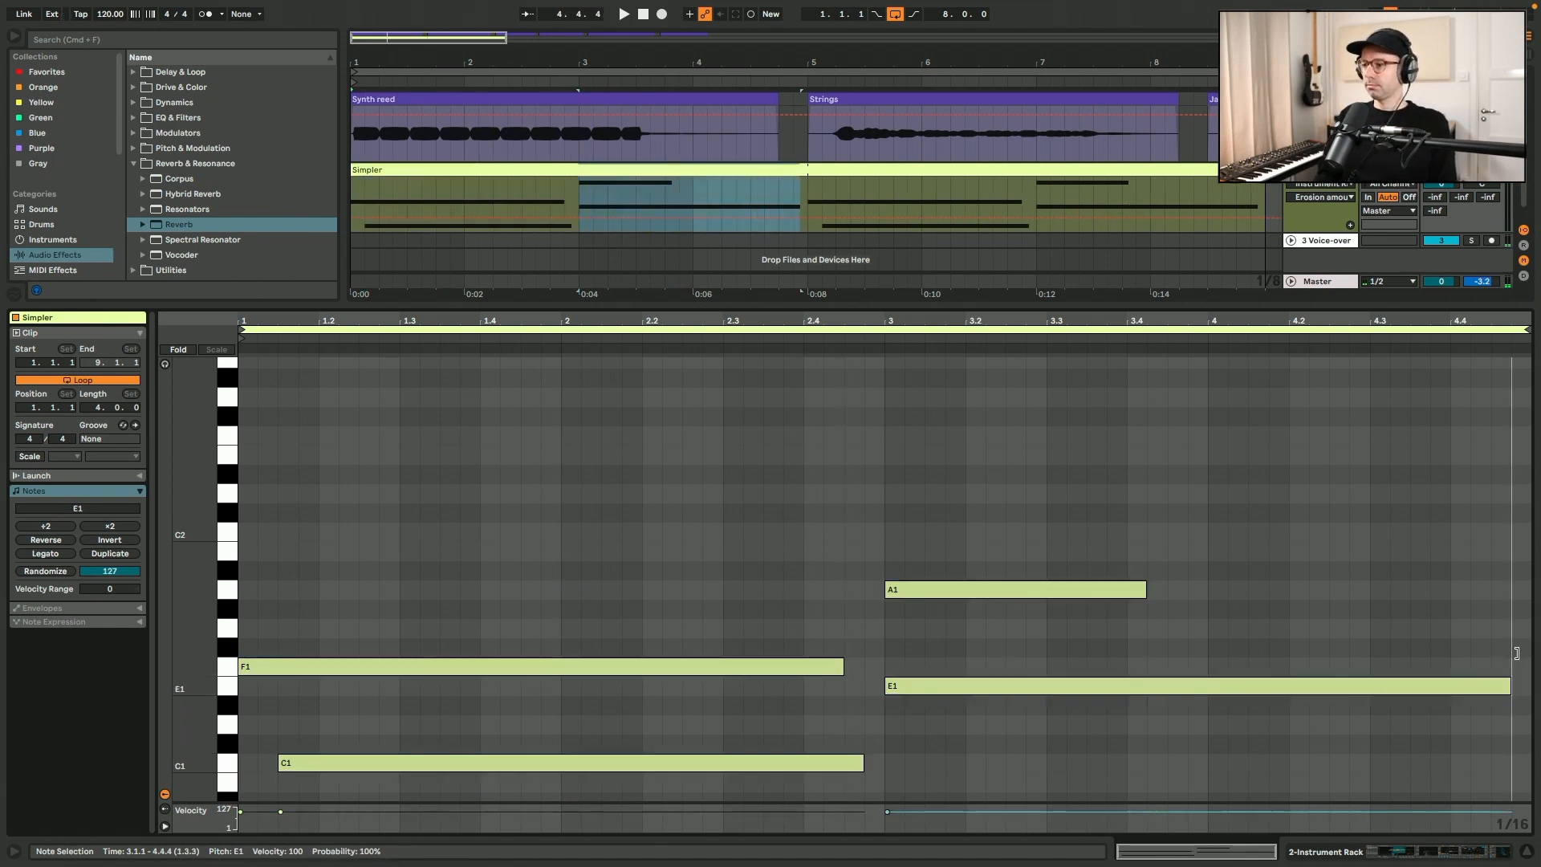
- Add a G1 note from 4.2.2 to 4.3.2 and play the clip
{"action": "left_click", "coordinate": [1312, 623]}
{"action": "double_click", "coordinate": [1314, 627]}
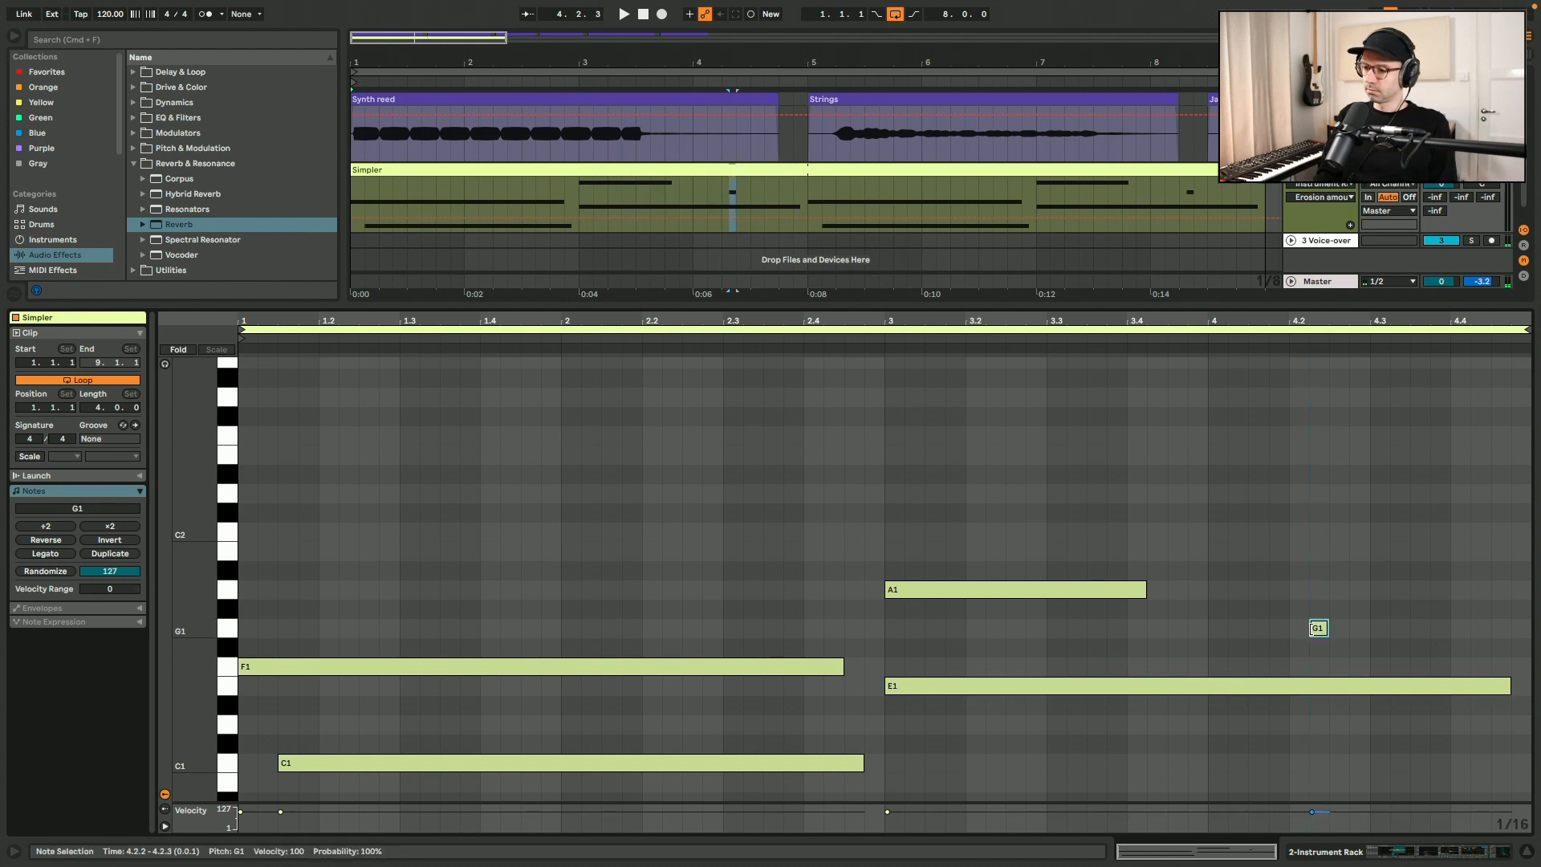
{"action": "left_click_drag", "start_coordinate": [1326, 628], "coordinate": [1389, 634]}
{"action": "key", "text": "space"}
{"action": "scroll", "coordinate": [1390, 634], "scroll_direction": "down", "scroll_amount": 3}
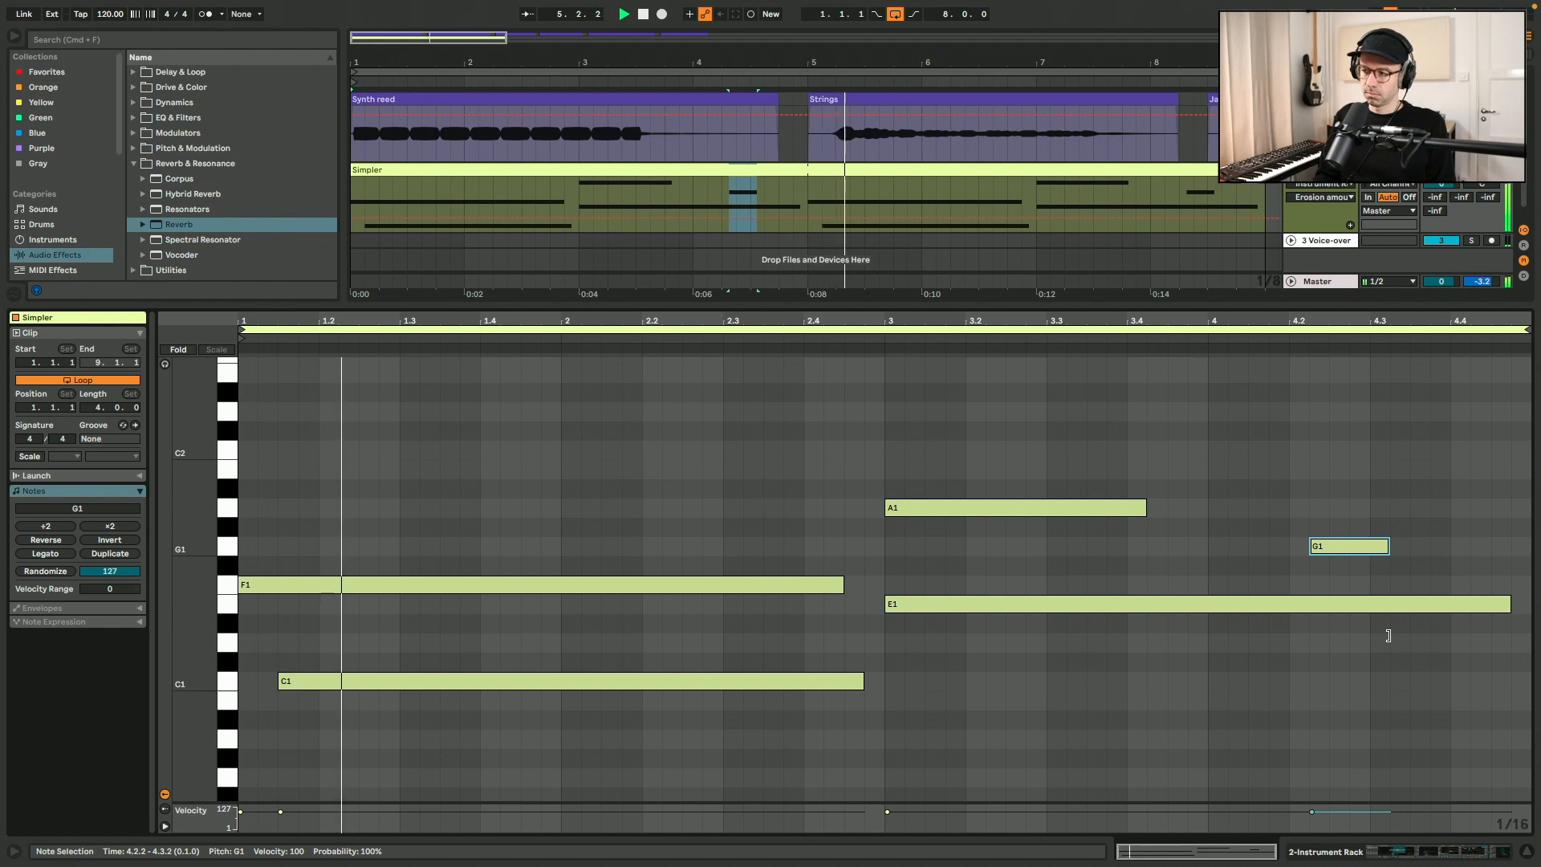
- While the loop plays, reposition and lengthen the G1 note to span 4.3.2 to 4.4.4, and shorten E1 to end at 4.4.3
{"action": "left_click_drag", "start_coordinate": [1371, 546], "coordinate": [1527, 547]}
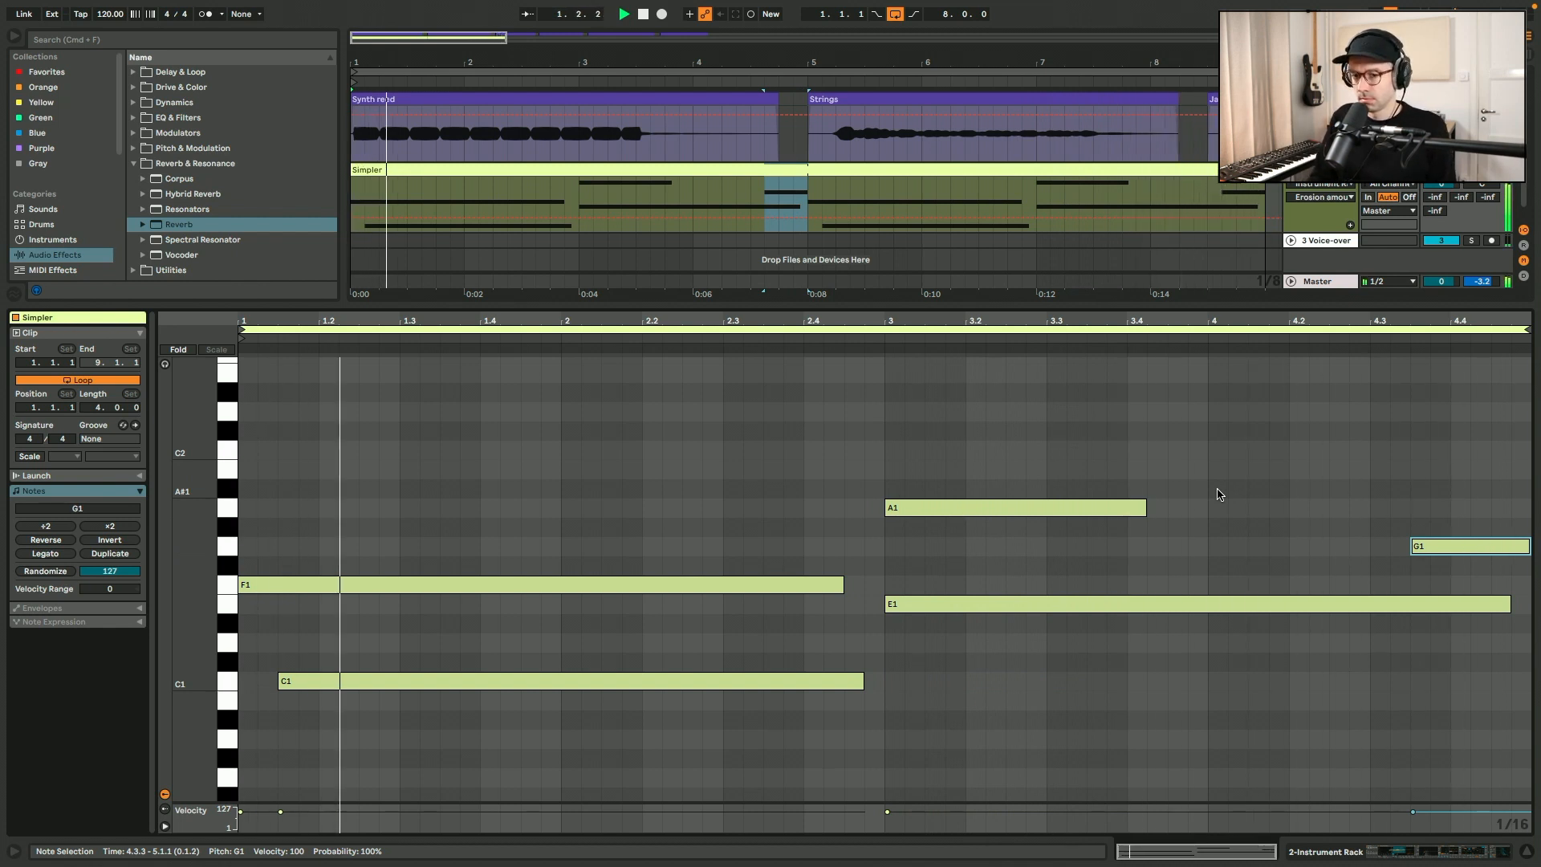
{"action": "left_click_drag", "start_coordinate": [1509, 604], "coordinate": [1464, 604]}
{"action": "left_click_drag", "start_coordinate": [1512, 550], "coordinate": [1490, 555]}
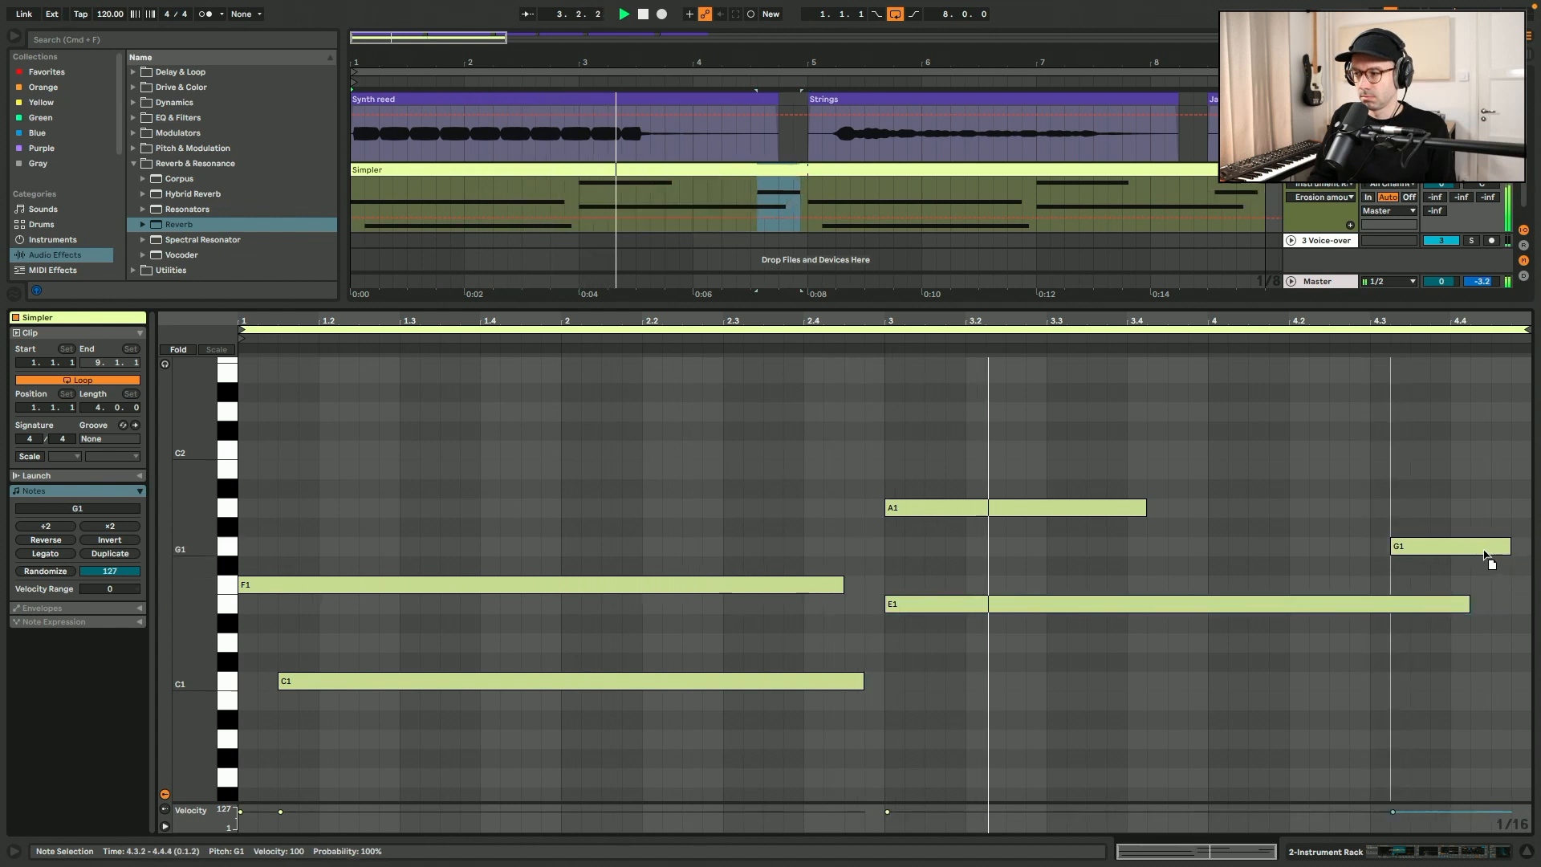
{"action": "left_click_drag", "start_coordinate": [1475, 608], "coordinate": [1488, 609]}
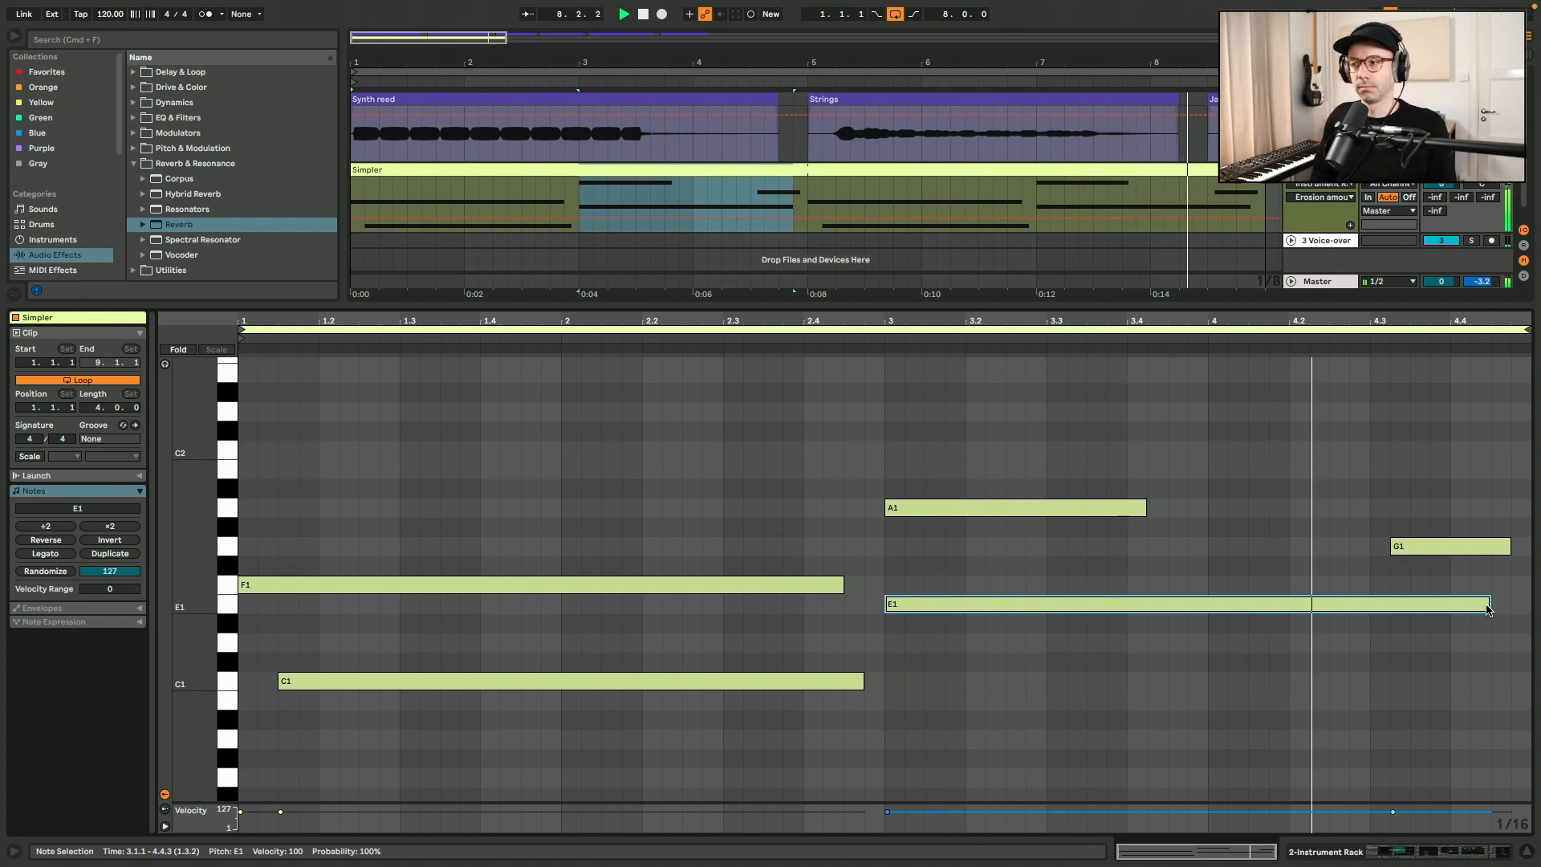
{"action": "left_click", "coordinate": [1489, 642]}
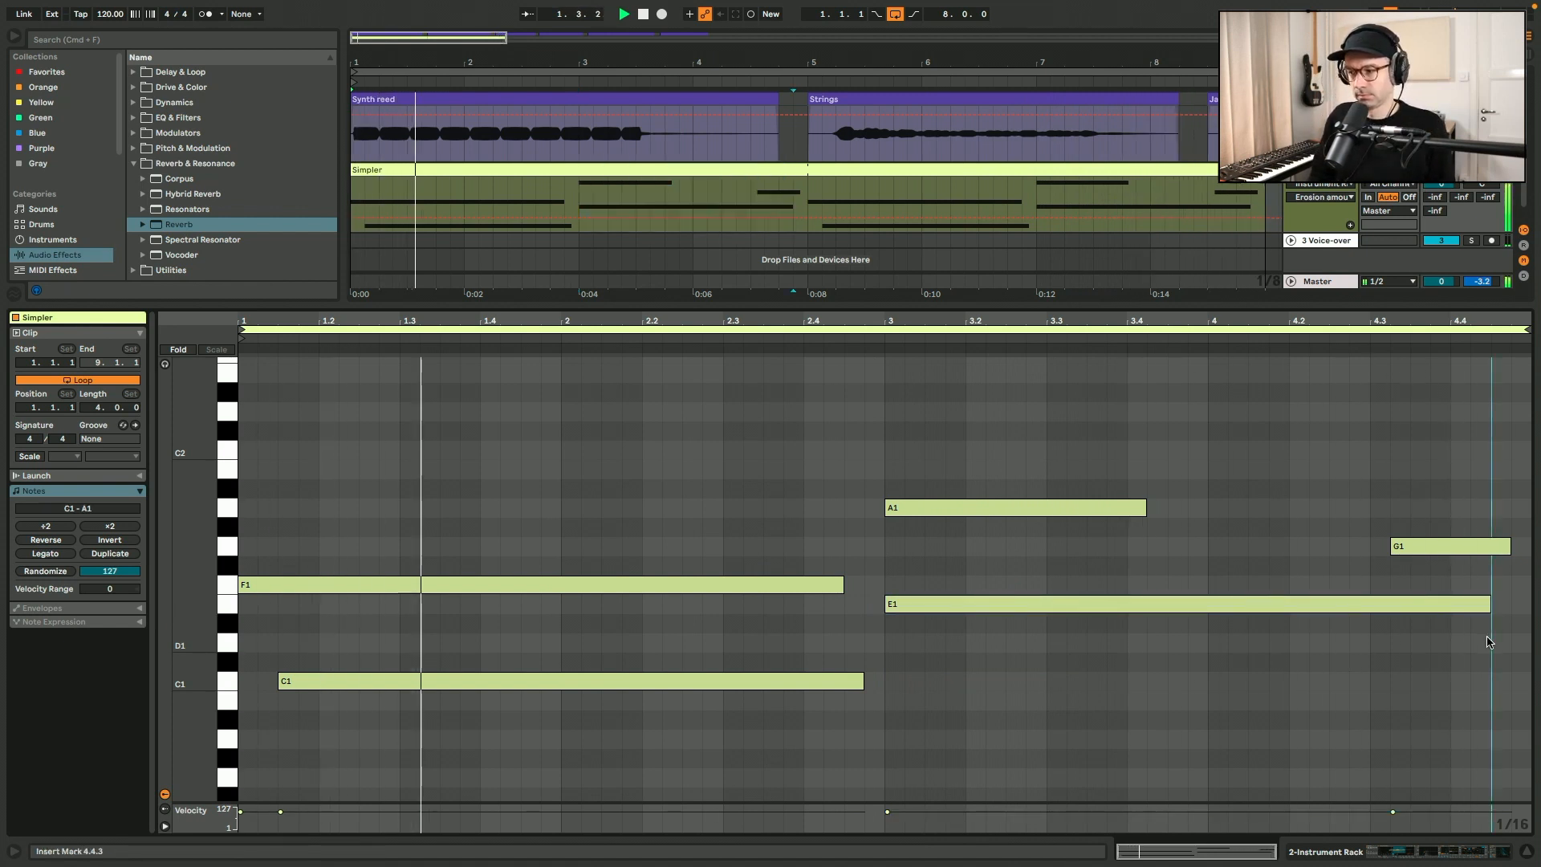
- Save the instrument rack as a User Library preset named "Casio MT-140 Jazz Guitar Cinematic"
{"action": "left_click", "coordinate": [1468, 852]}
{"action": "left_click", "coordinate": [198, 689]}
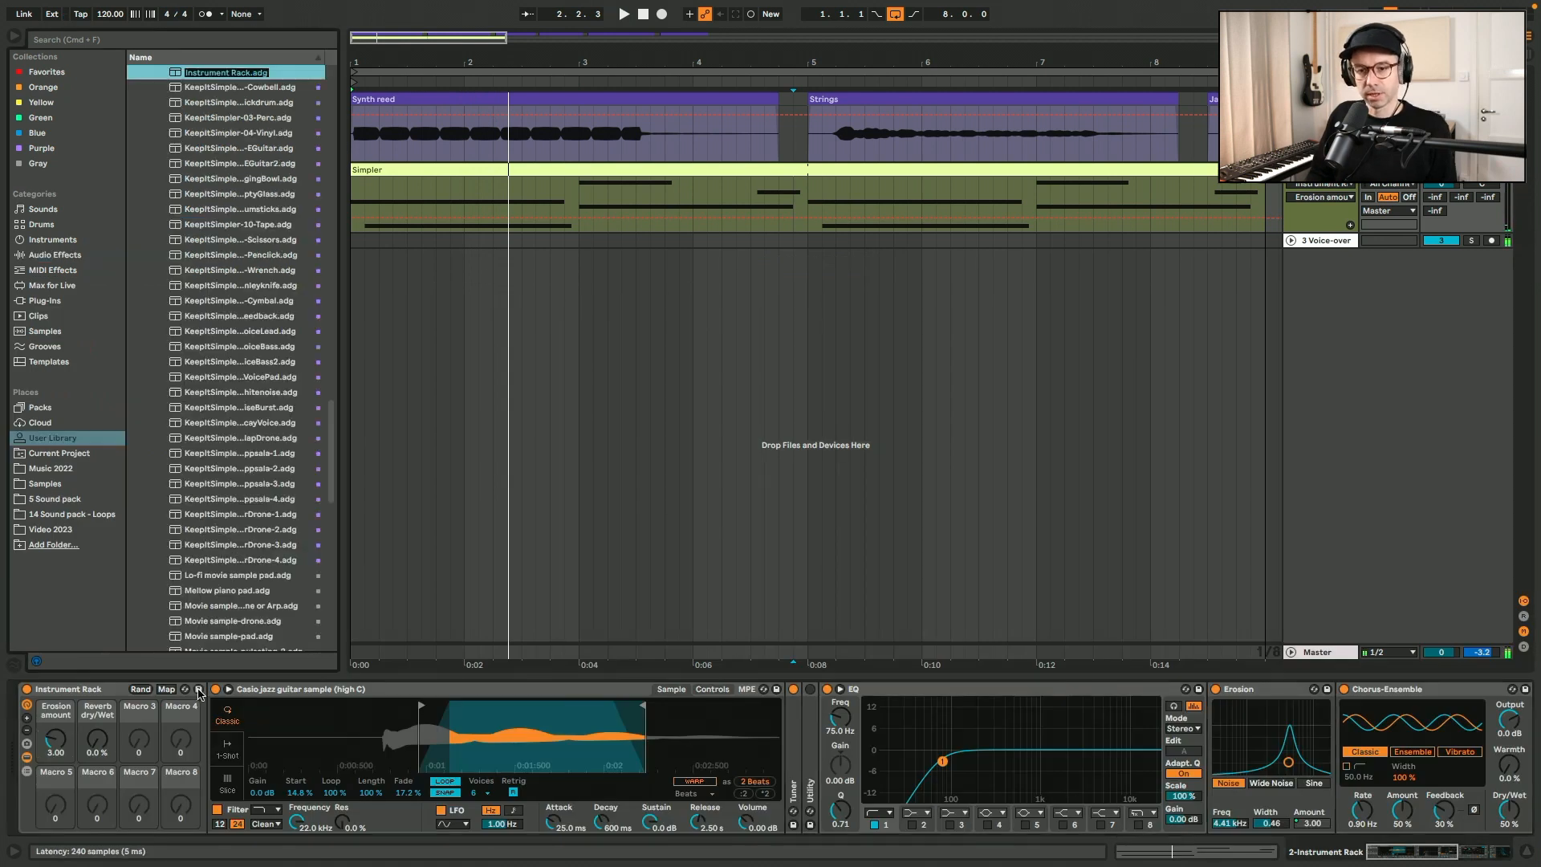
{"action": "type", "text": "Casi"}
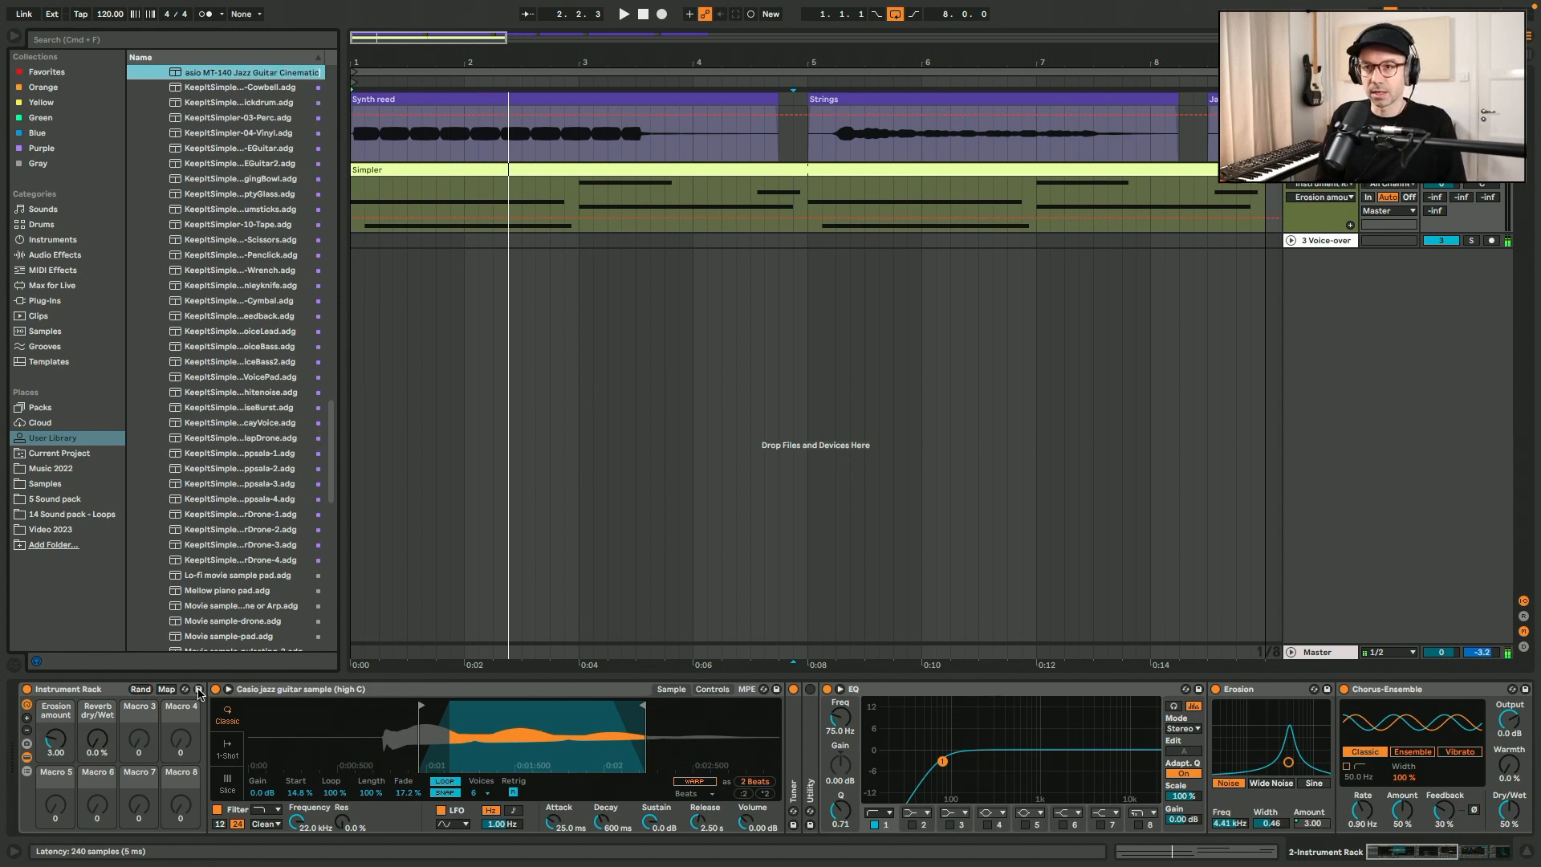
{"action": "key", "text": "Return"}
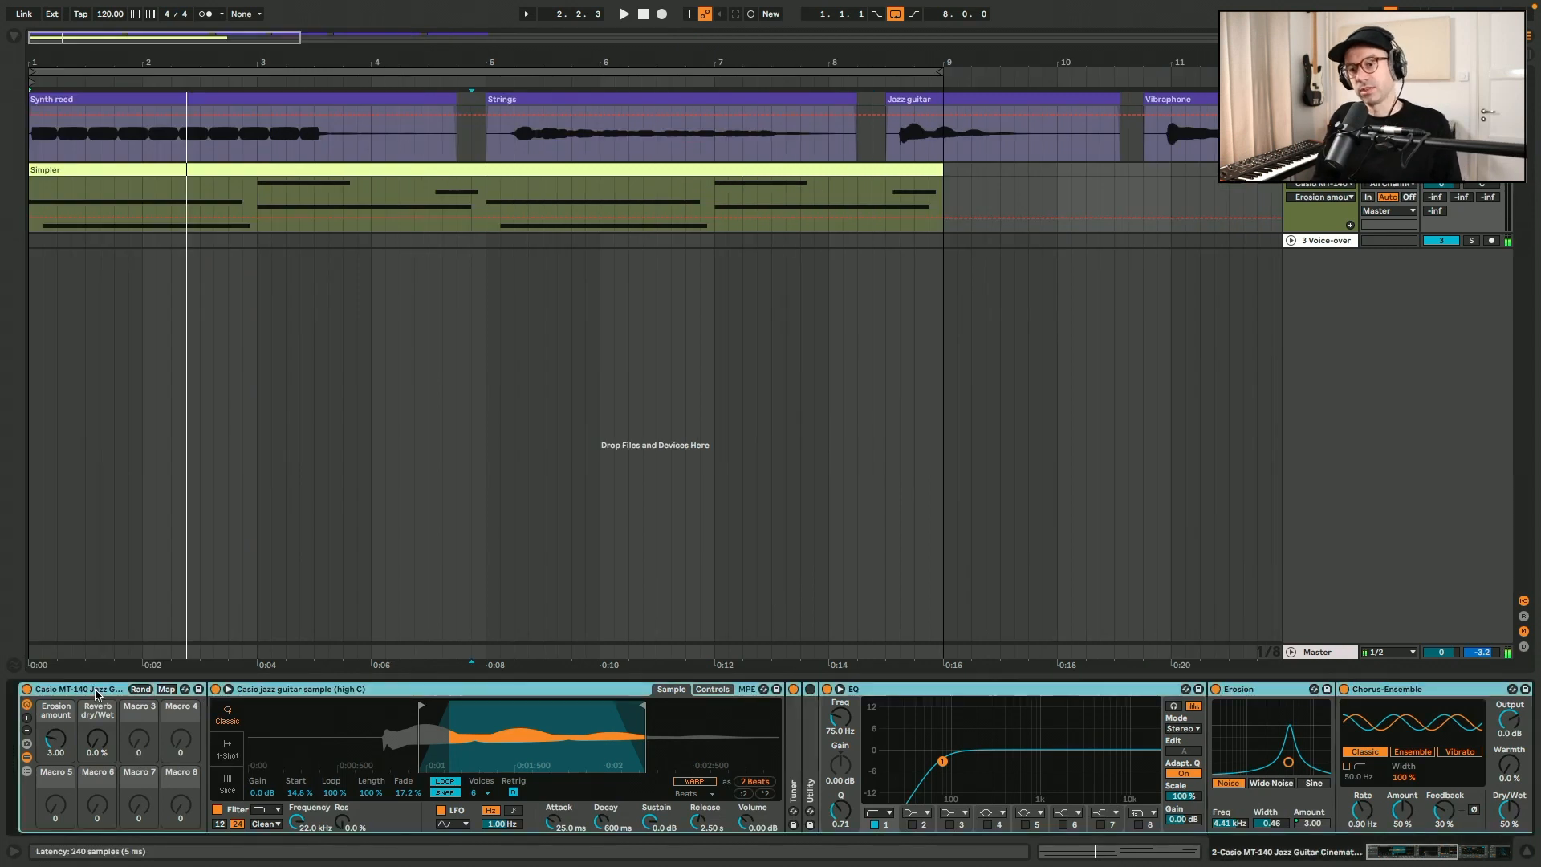